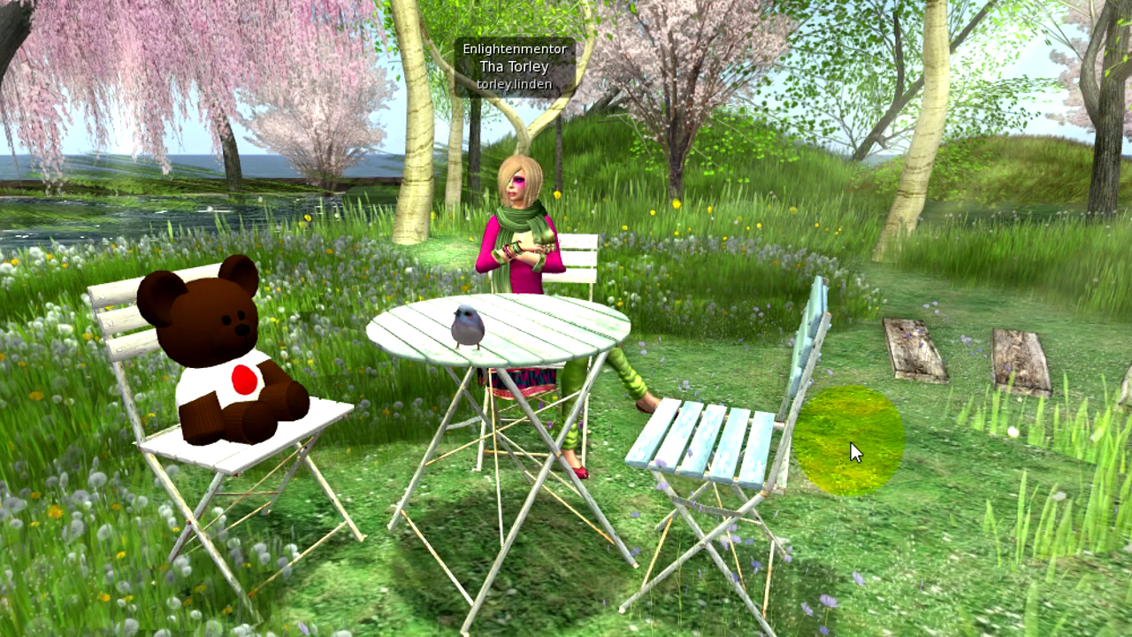
Zoom the camera around the garden table scene and open the avatar's inventory.
scroll(850, 445, "down", 5)
scroll(850, 444, "up", 4)
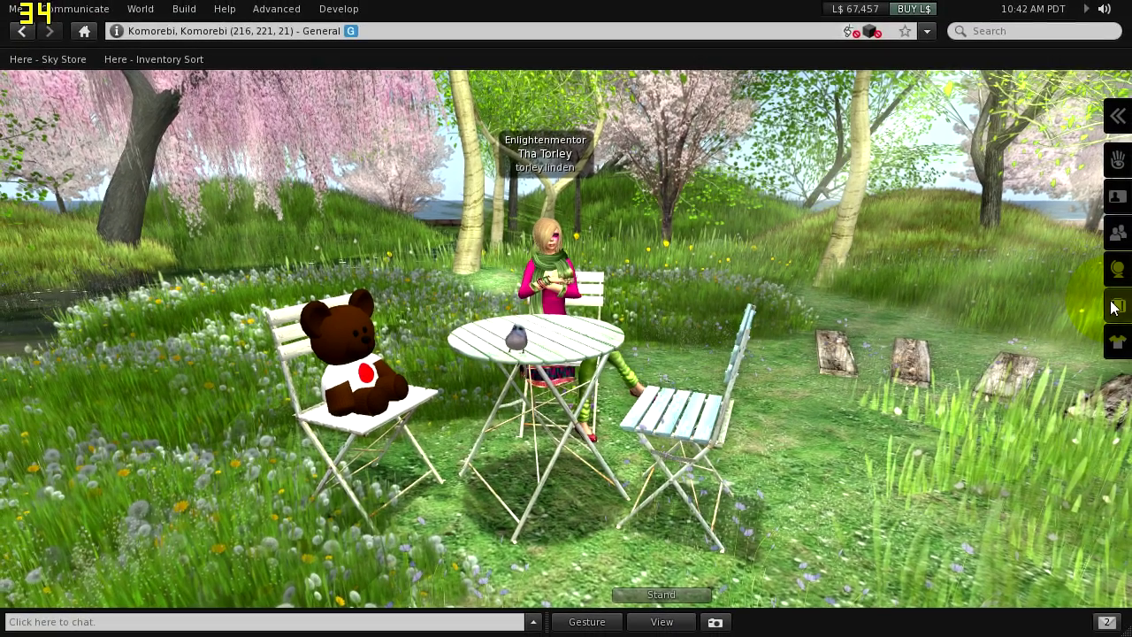
left_click(1114, 307)
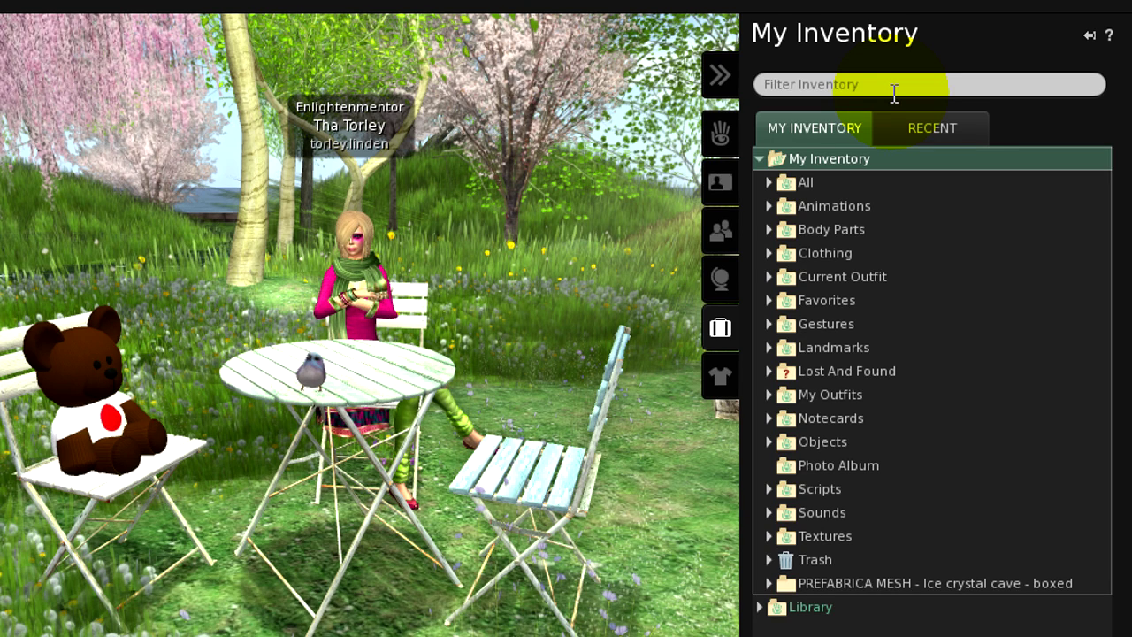
Filter the inventory by "x" and collapse the top-level My Inventory and Library folders.
left_click(894, 89)
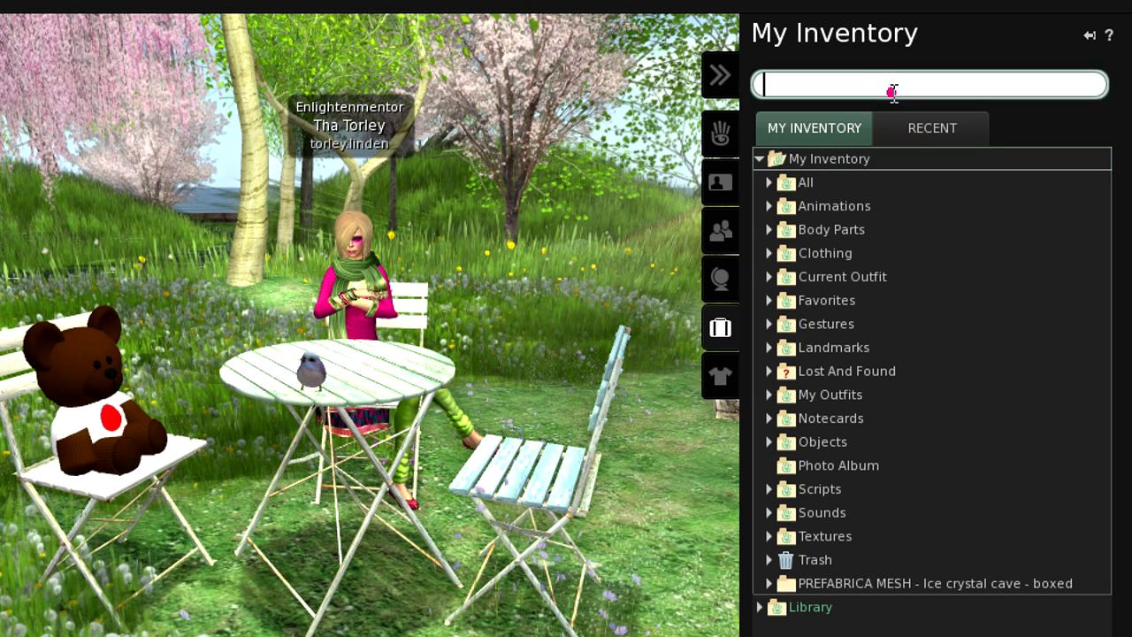
type("x")
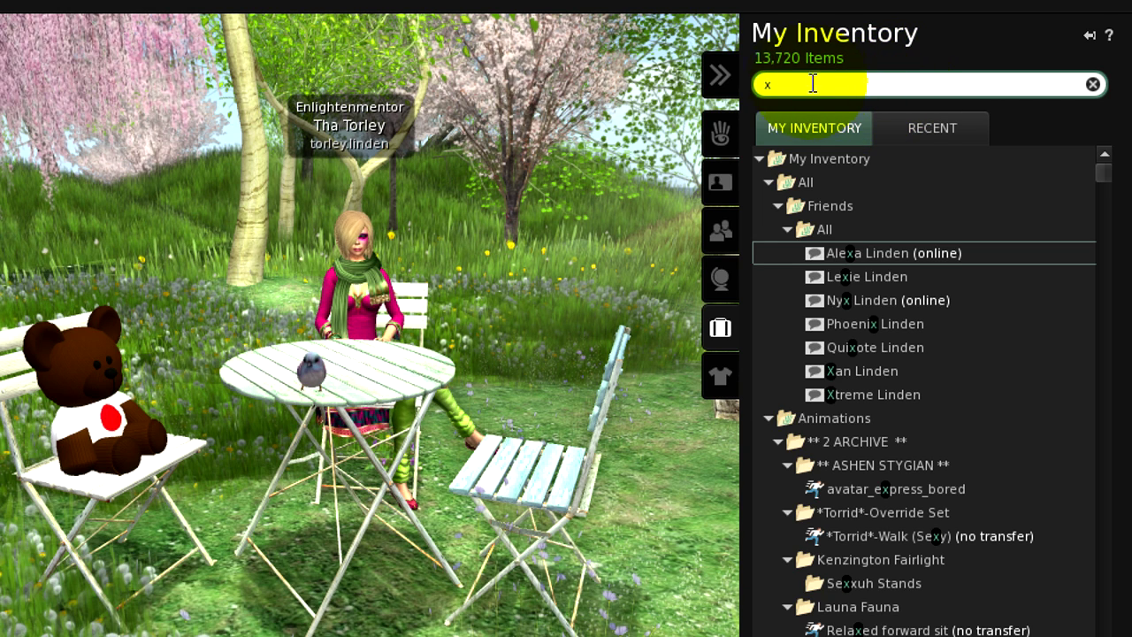
left_click(757, 159)
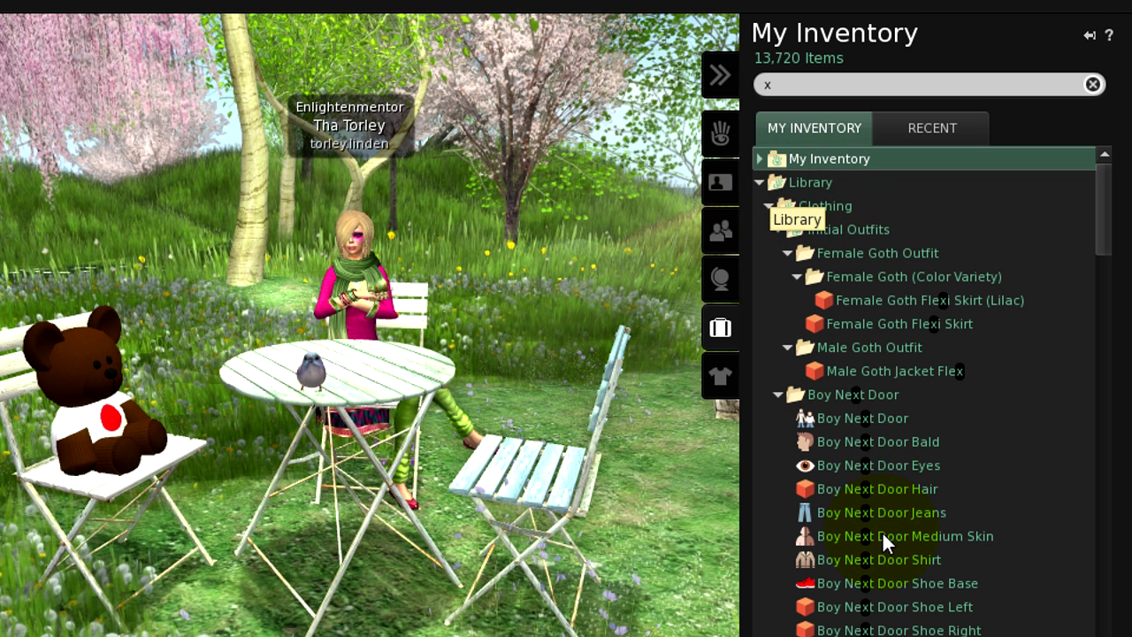
left_click(821, 184)
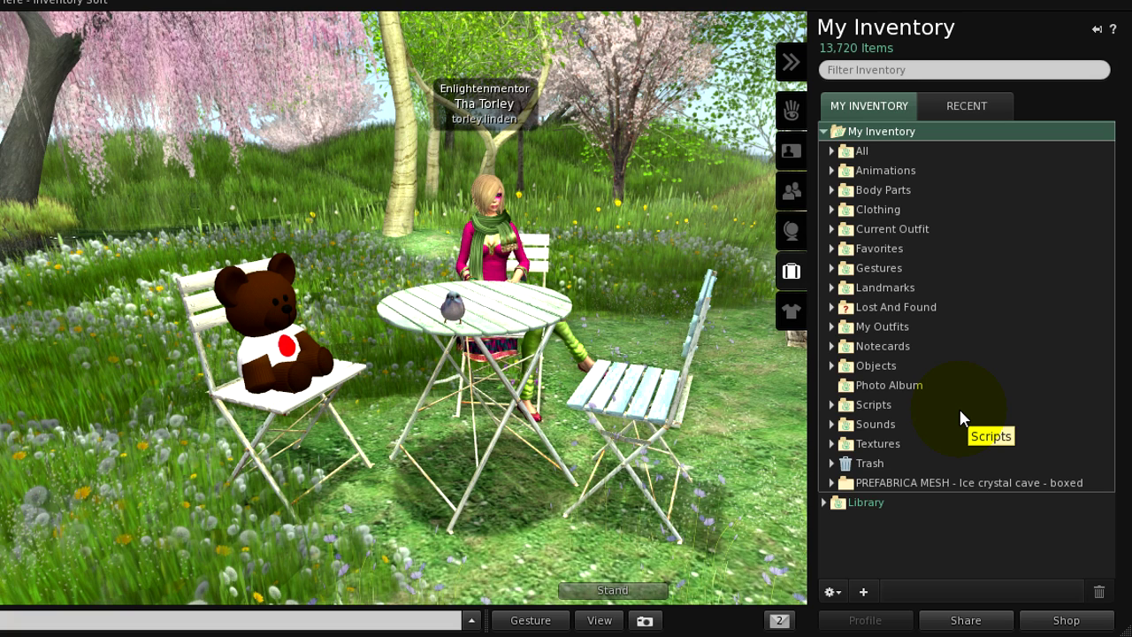
Expand the Objects folder and its ** 5 TEMP ** subfolder and look through the unsorted items inside.
left_click(831, 365)
scroll(902, 416, "down", 3)
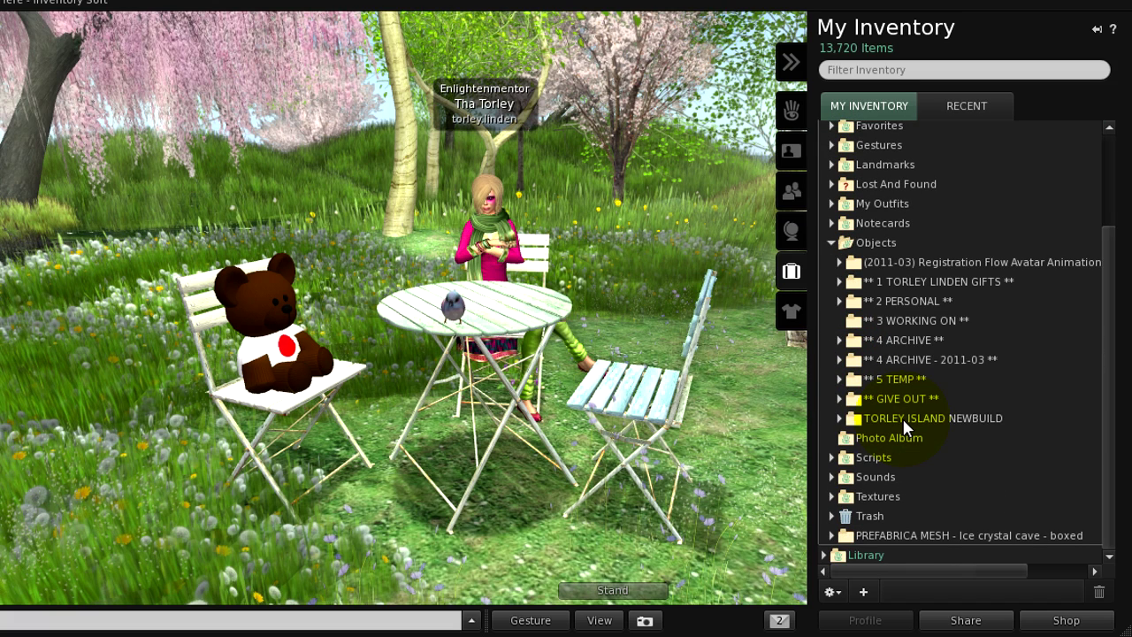
left_click(839, 379)
scroll(885, 413, "down", 3)
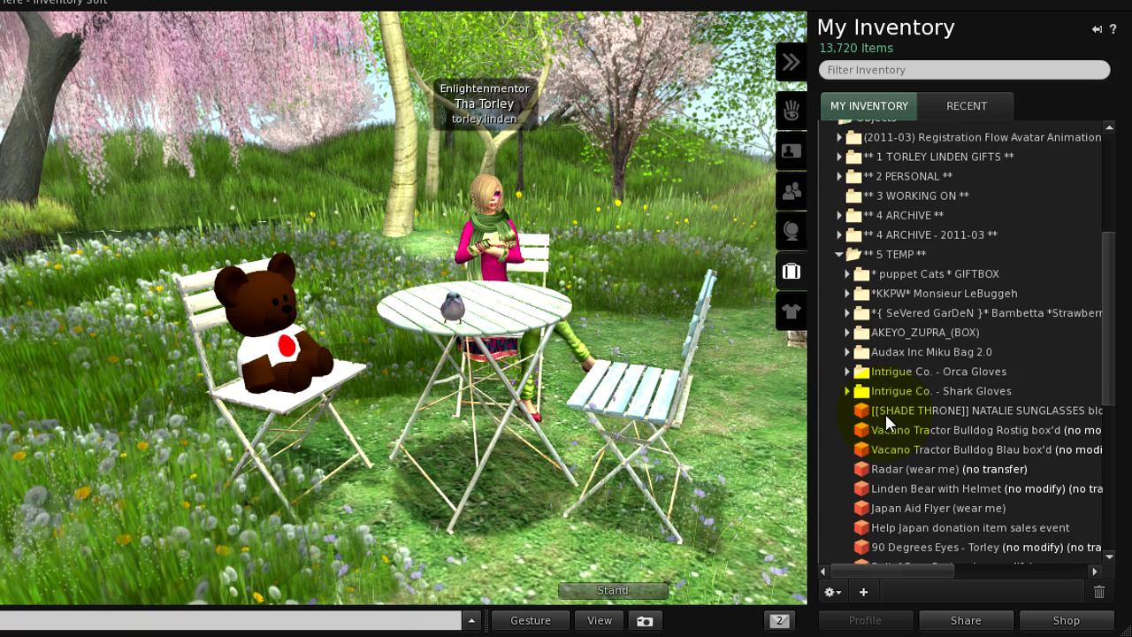
scroll(885, 411, "down", 3)
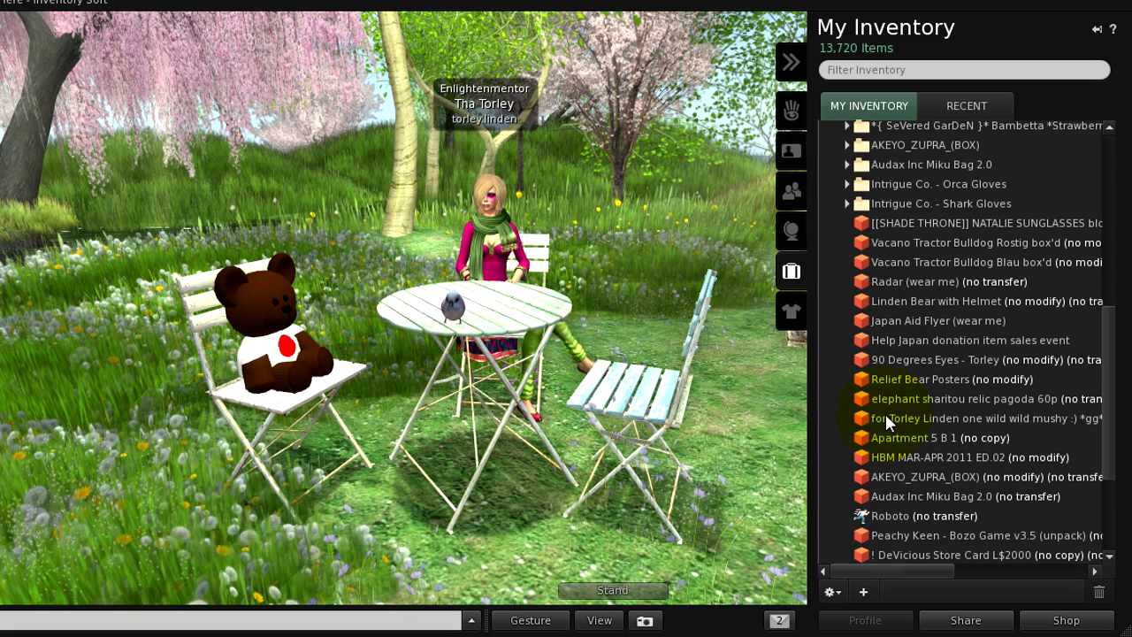
scroll(885, 413, "up", 7)
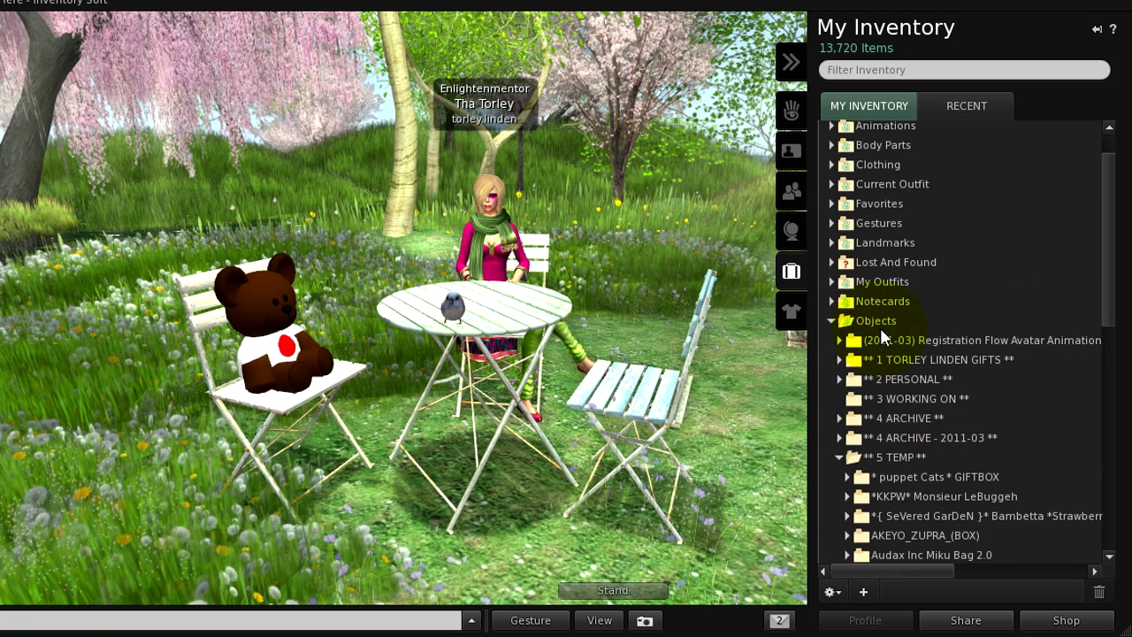
Select the ** 5 TEMP ** folder inside Objects and collapse it.
scroll(876, 415, "down", 1)
left_click(895, 392)
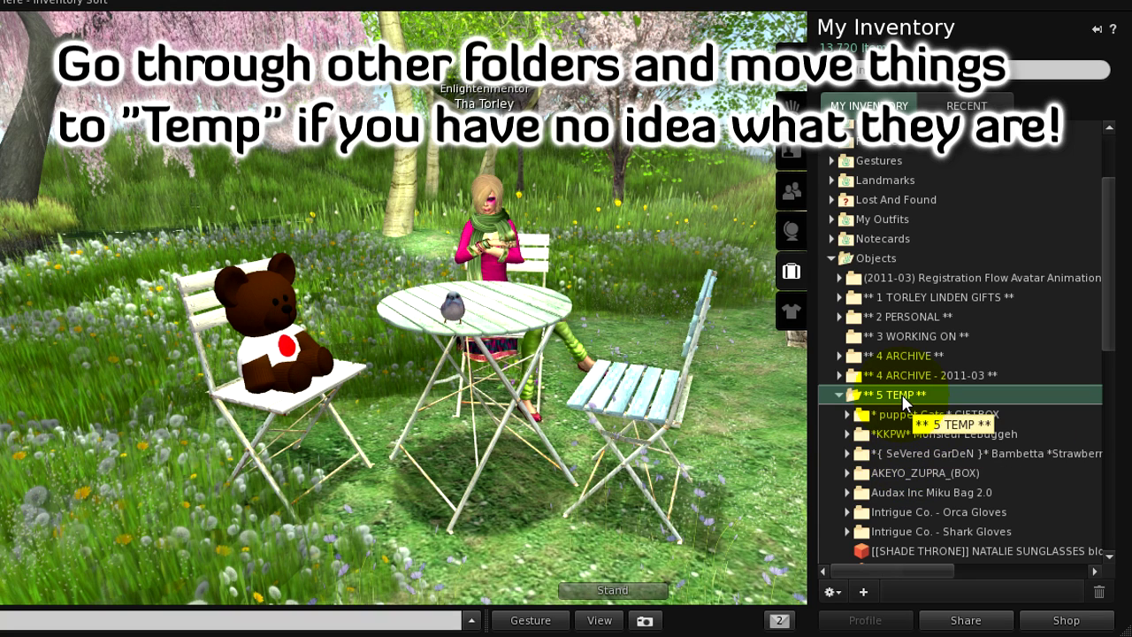
left_click(840, 394)
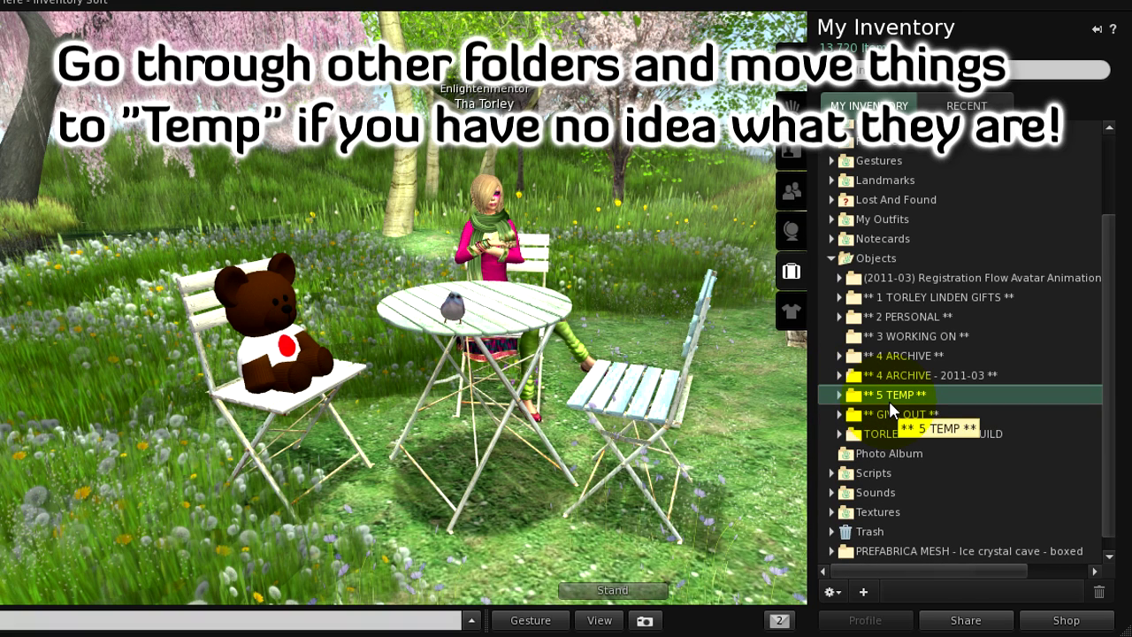
Create a new folder named "~*~ TEMP ~*~" directly under My Inventory.
scroll(888, 400, "up", 3)
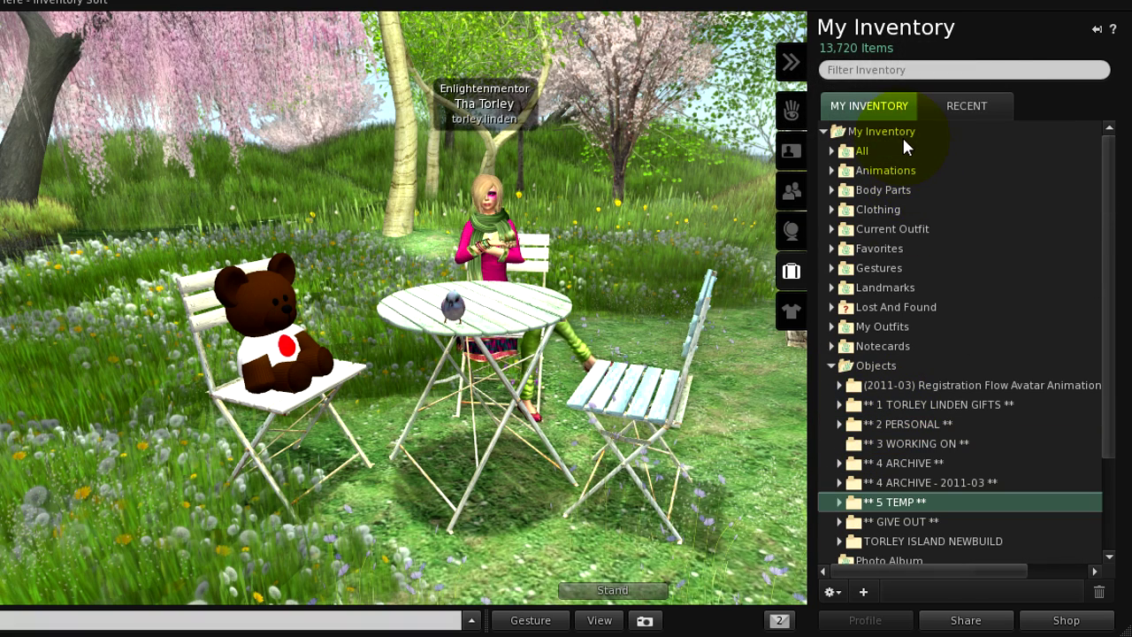
right_click(894, 131)
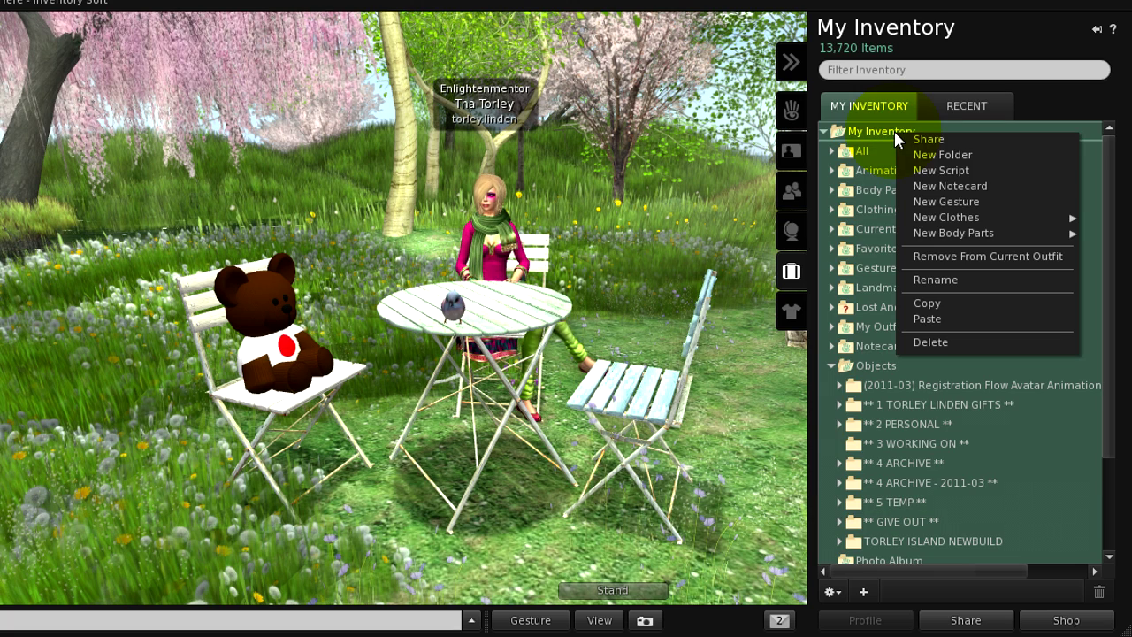
left_click(944, 156)
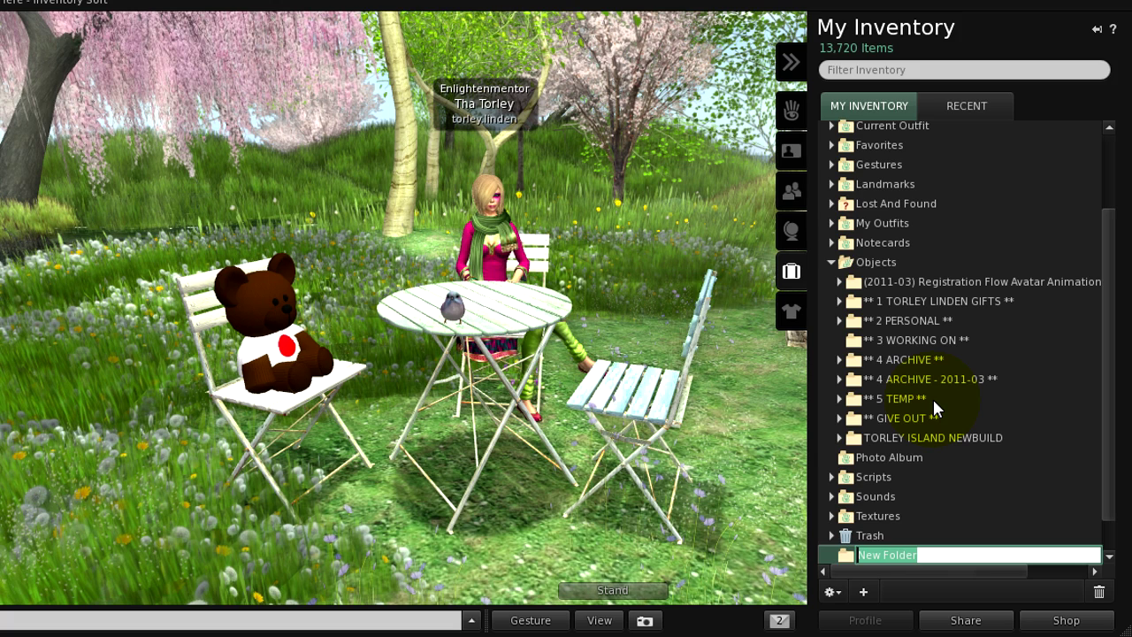
type("TEMP")
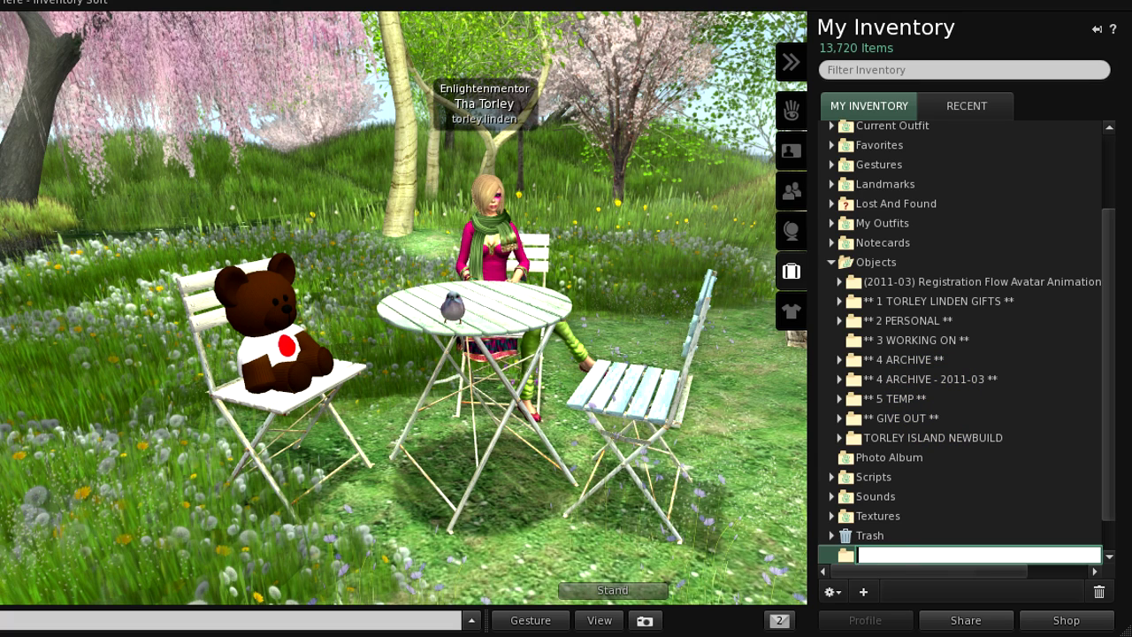
type(" TEMP ~*~")
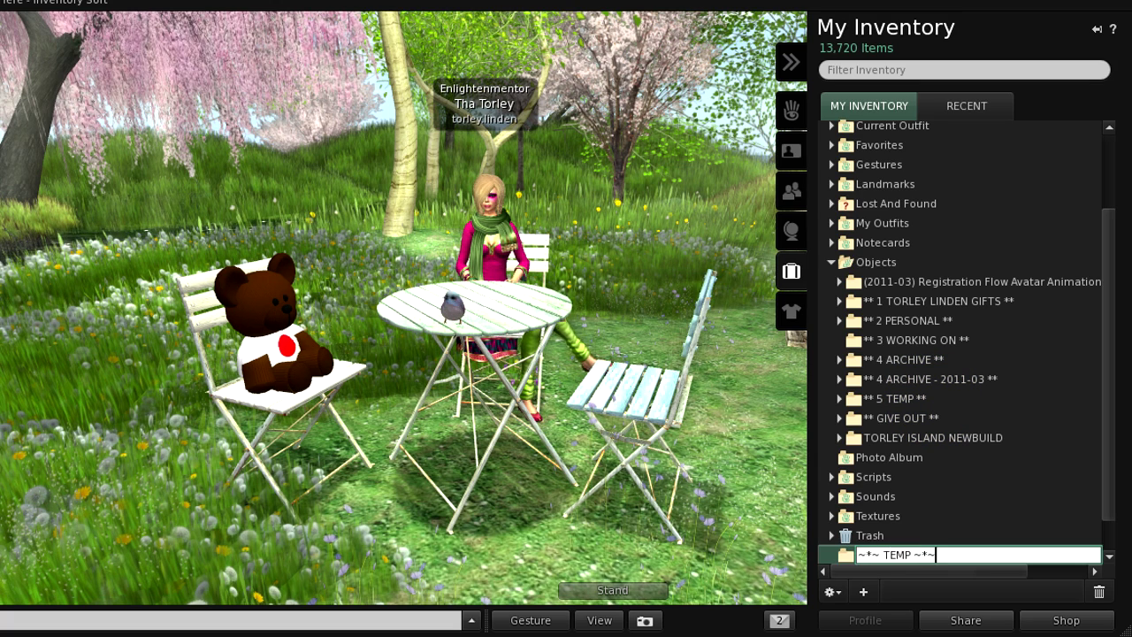
left_click(942, 376)
scroll(935, 395, "down", 1)
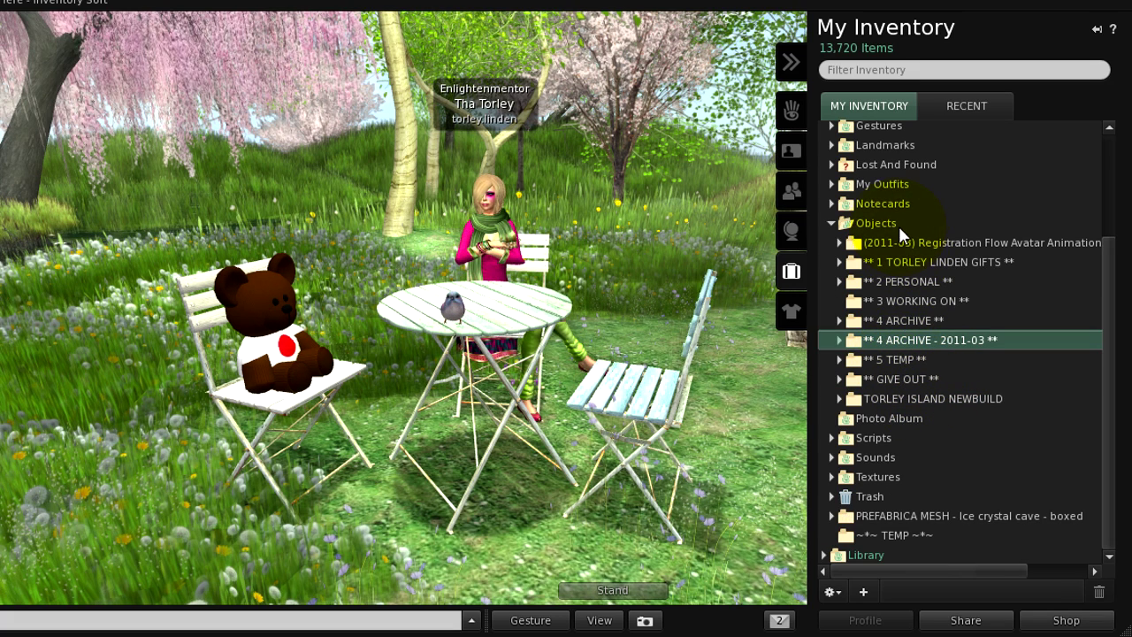
scroll(892, 220, "up", 1)
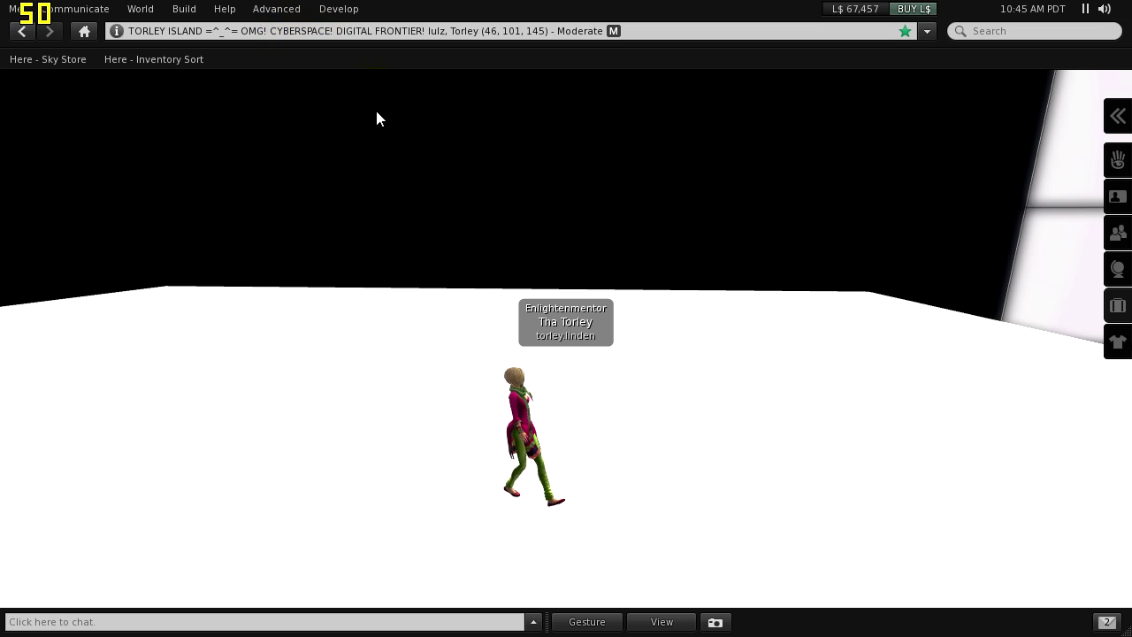
Walk the avatar across the white platform and angle the camera down over the open floor.
left_click(588, 390)
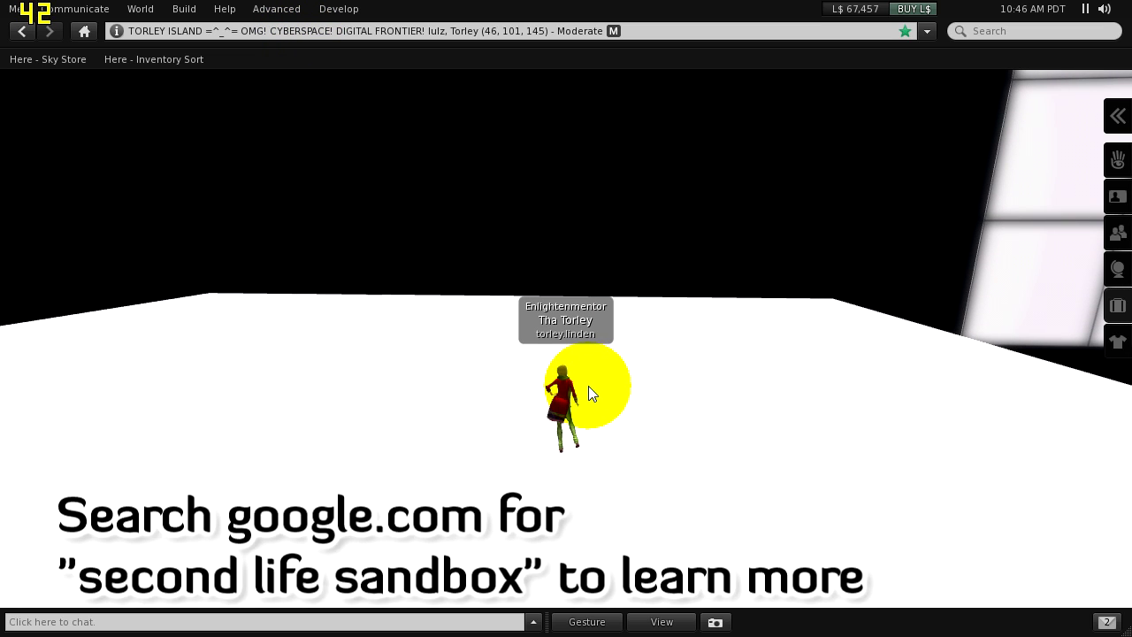
left_click(616, 377)
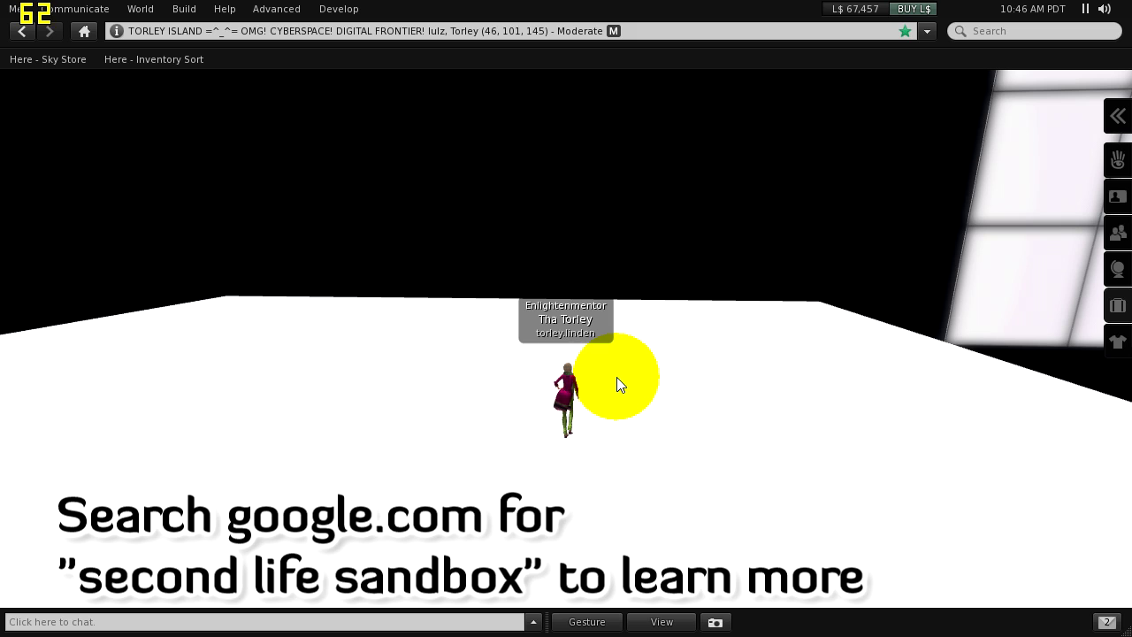
left_click_drag(616, 377, 652, 374)
key("Up")
key("Right")
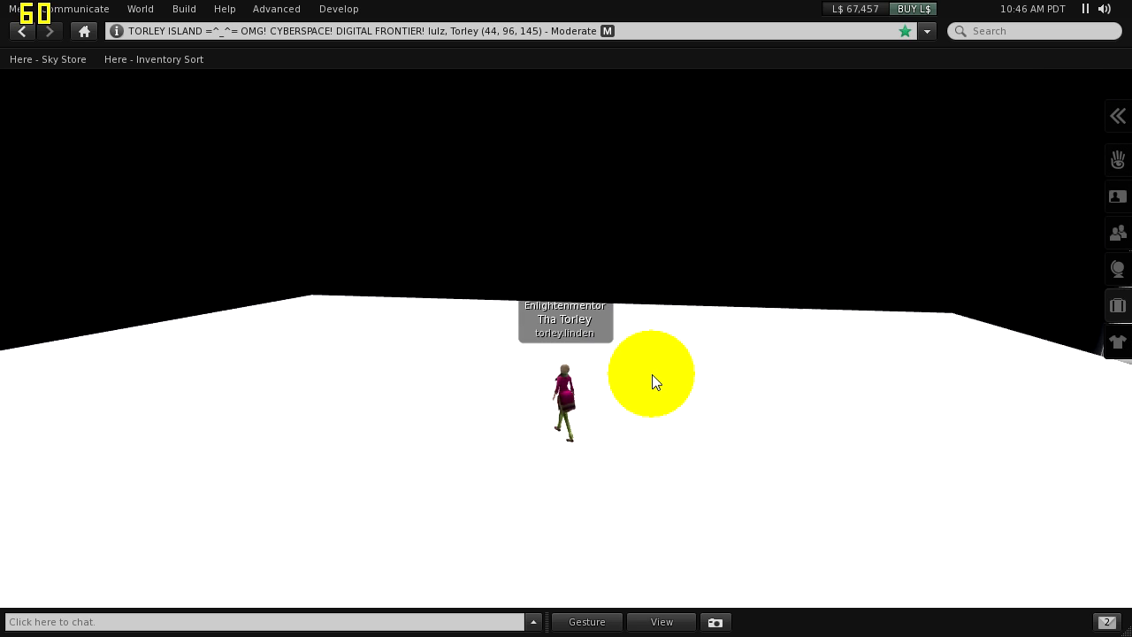
left_click_drag(610, 409, 566, 338)
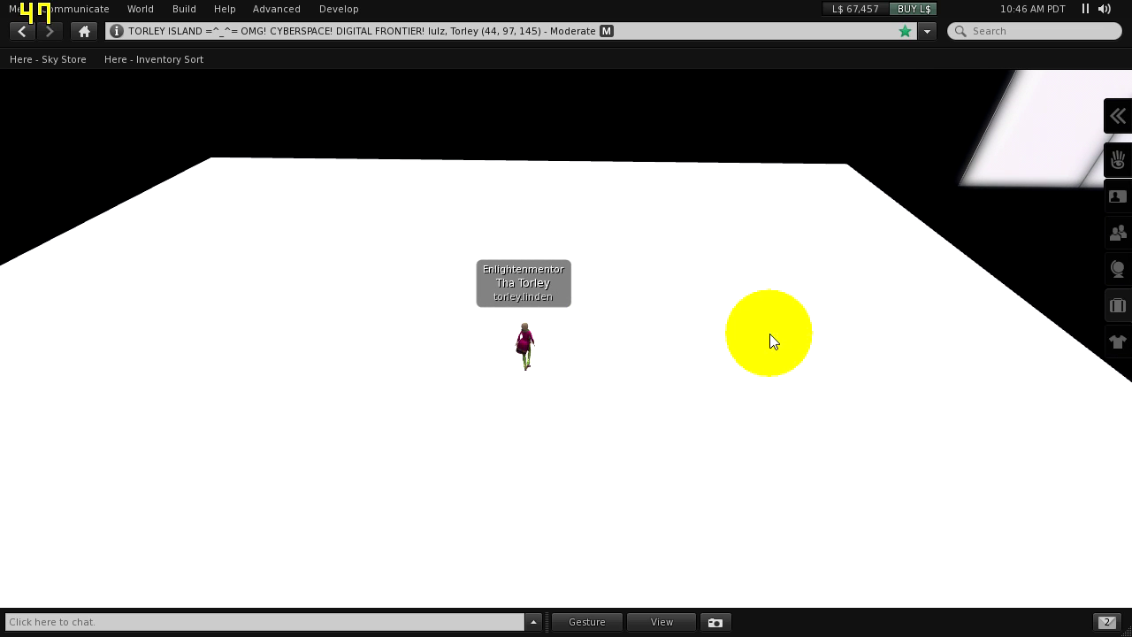
Open the inventory and expand the ** 5 TEMP ** folder down to its loose objects, starting at the NATALIE SUNGLASSES pack.
left_click(1117, 306)
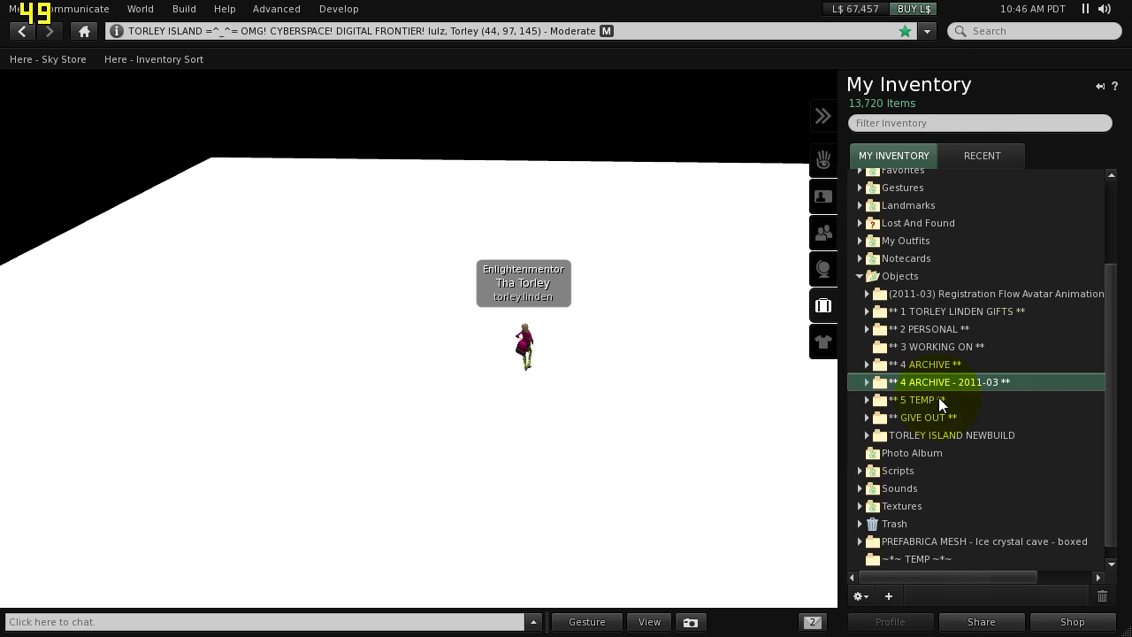
left_click(866, 400)
scroll(871, 401, "down", 3)
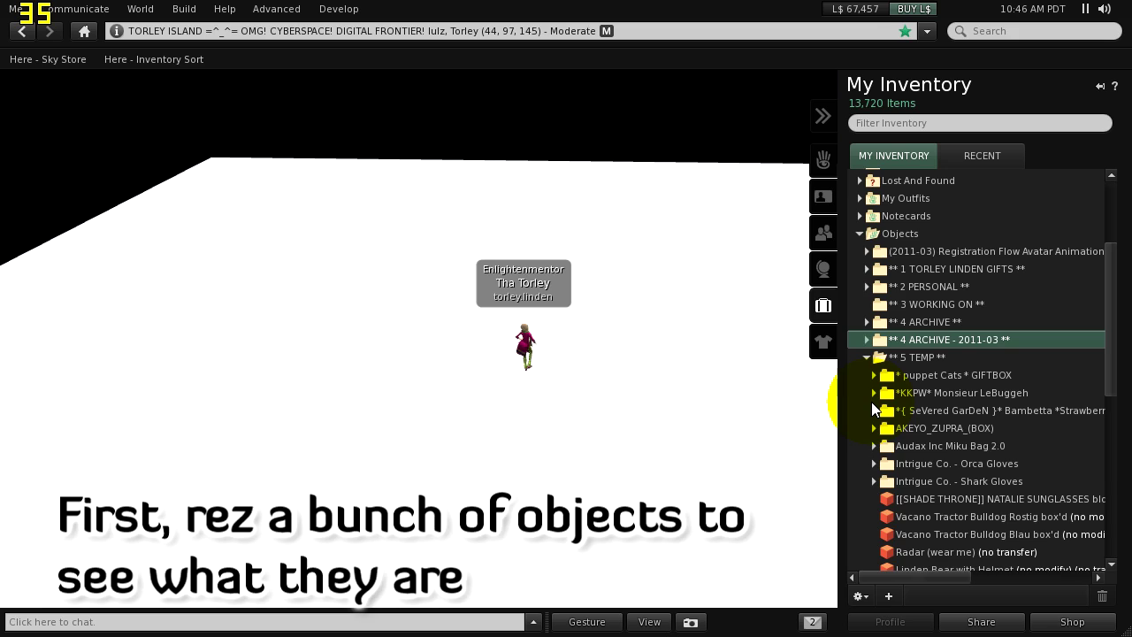
scroll(871, 401, "down", 2)
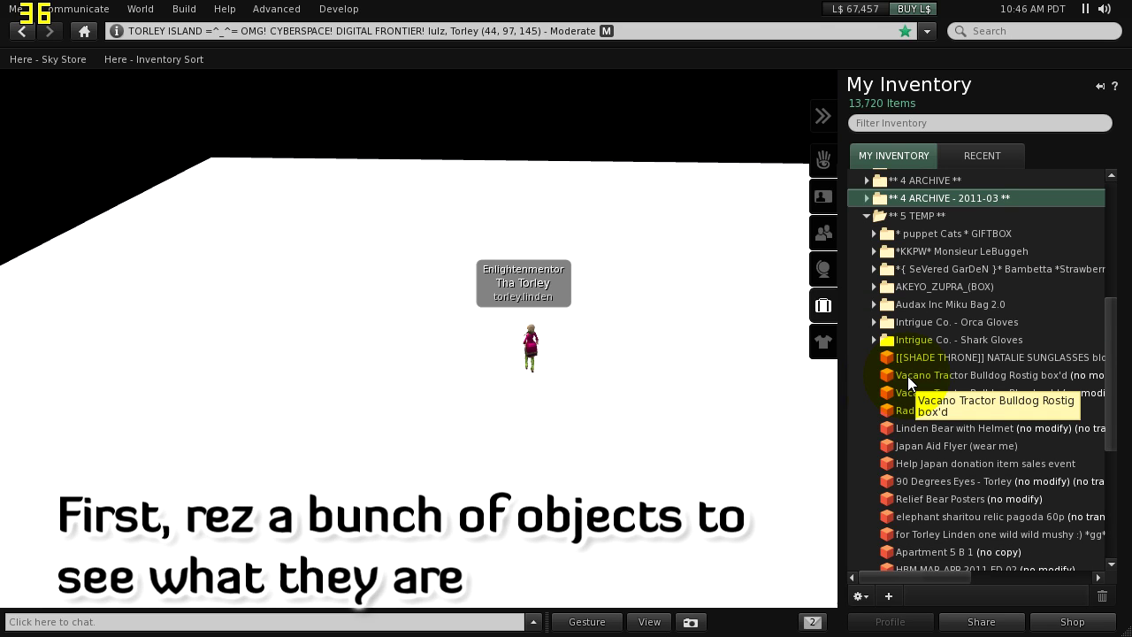
left_click(920, 358)
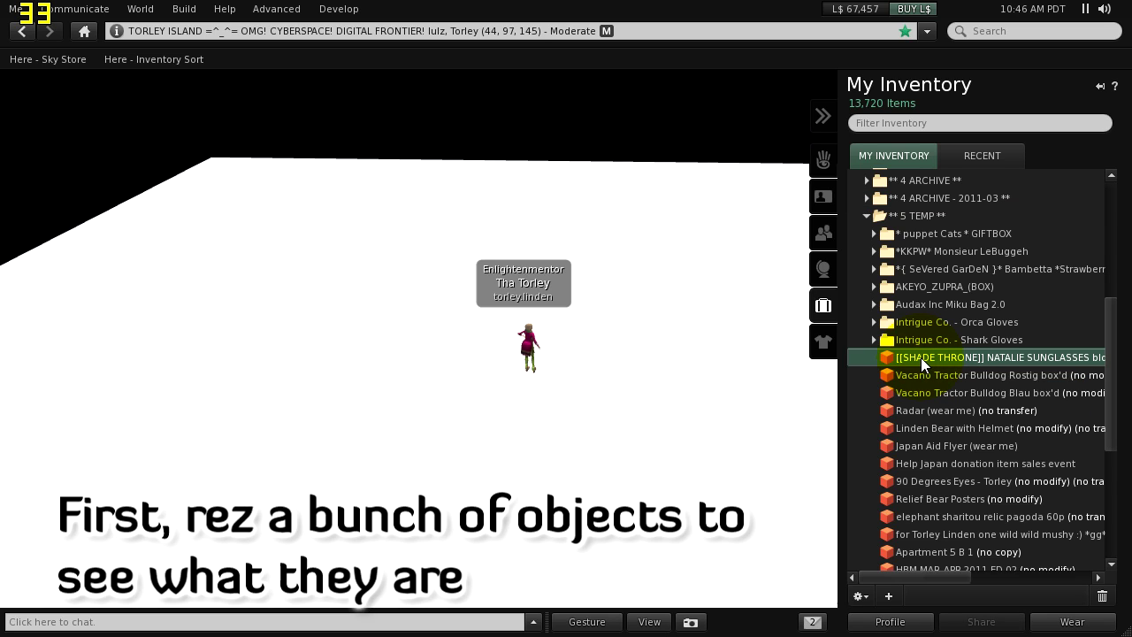
left_click(873, 232)
left_click(872, 231)
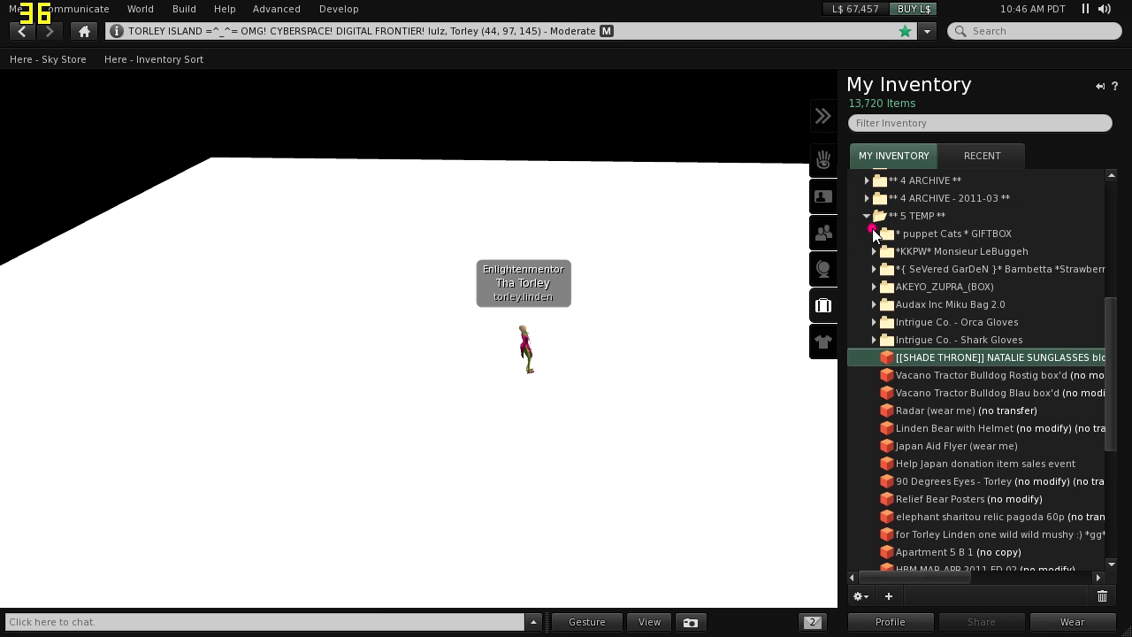
Rez the NATALIE SUNGLASSES pack, both Vacano Tractor Bulldog boxes, the Radar and the Linden Bear with Helmet on the platform, dismissing the Radar's message.
left_click_drag(925, 357, 717, 379)
left_click_drag(876, 377, 733, 399)
left_click_drag(935, 395, 663, 438)
left_click_drag(942, 414, 719, 306)
left_click_drag(937, 431, 622, 301)
scroll(649, 389, "down", 1)
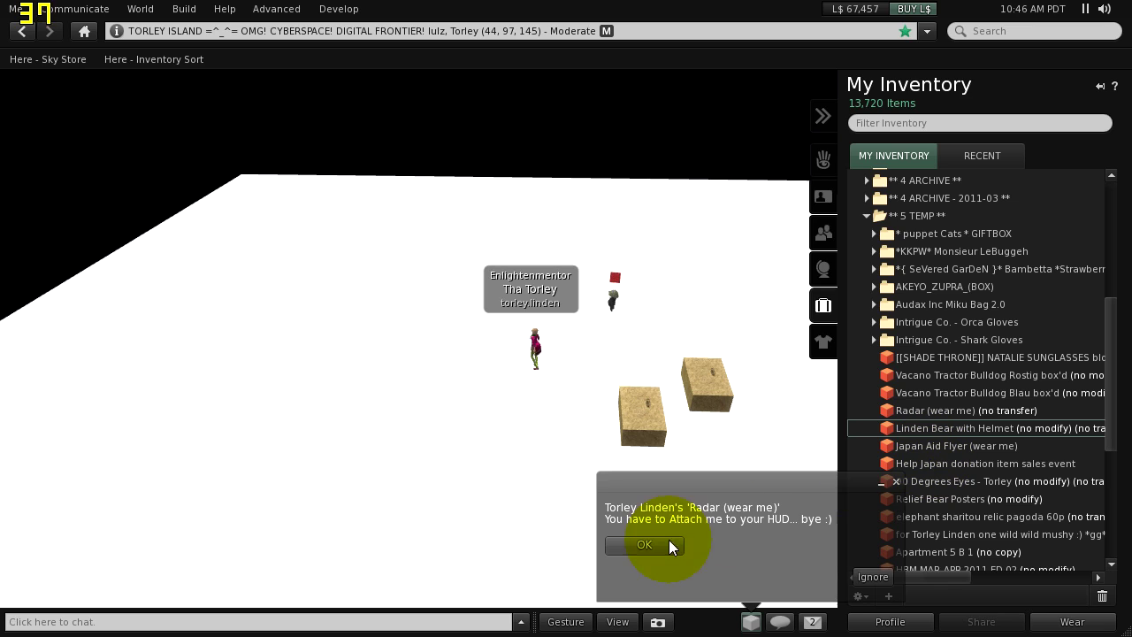
left_click(649, 548)
Rez the Japan Aid Flyer, Help Japan donation item, 90 Degrees Eyes, Relief Bear Posters and elephant sharitou relic pagoda on the platform.
left_click_drag(912, 447, 719, 521)
left_click_drag(925, 465, 567, 499)
left_click_drag(932, 483, 753, 315)
left_click(386, 81)
left_click_drag(989, 535, 989, 536)
left_click_drag(944, 500, 401, 523)
left_click_drag(934, 520, 484, 412)
left_click_drag(639, 404, 622, 354)
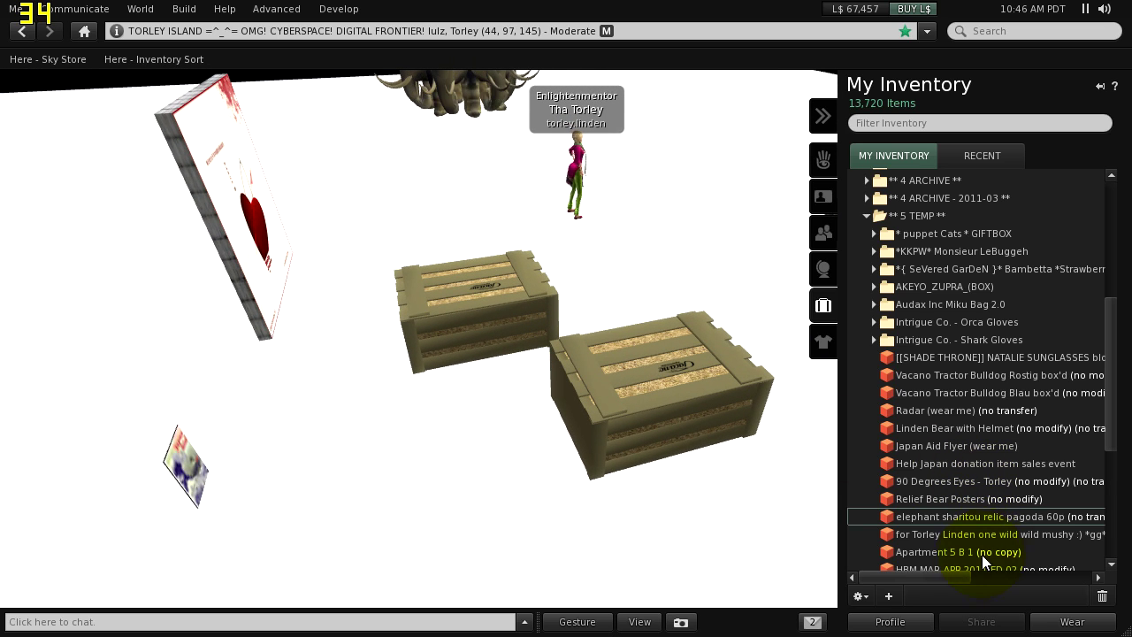
Check the item permissions in the ** 5 TEMP ** list and remove the nearer Vacano crate from the platform.
left_click_drag(955, 573, 975, 572)
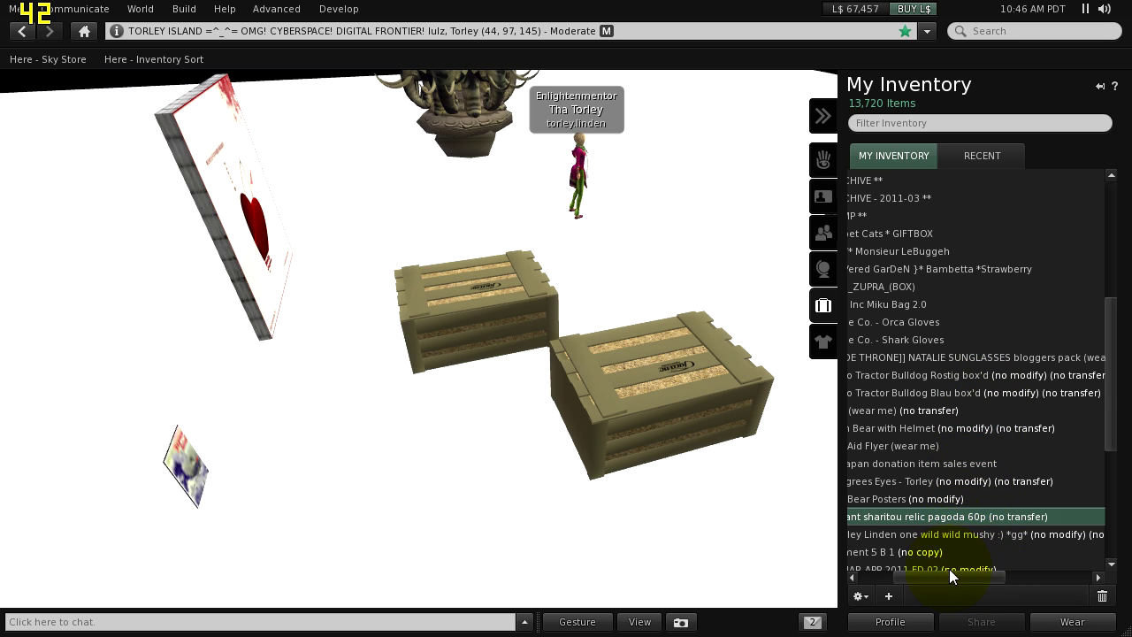
left_click_drag(936, 581, 890, 532)
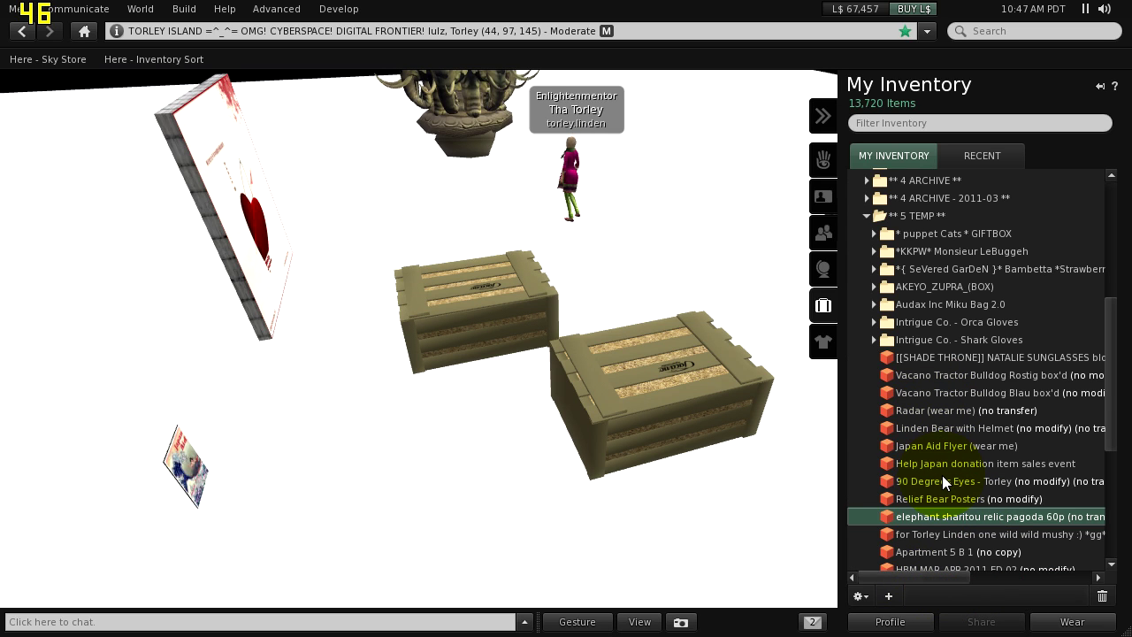
right_click(667, 359)
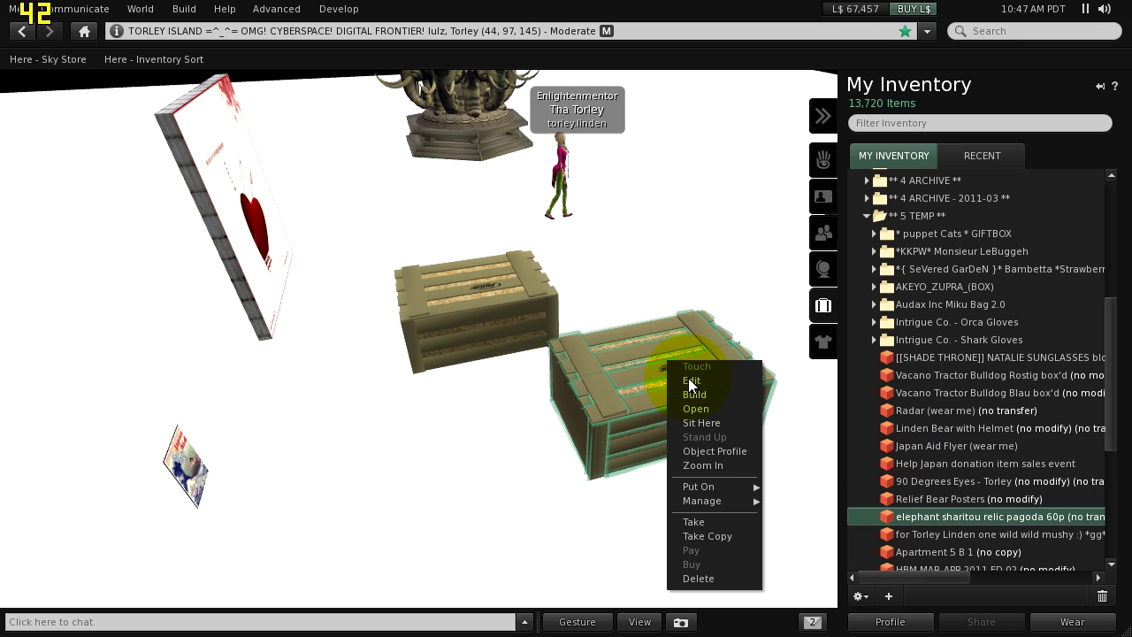
left_click(694, 381)
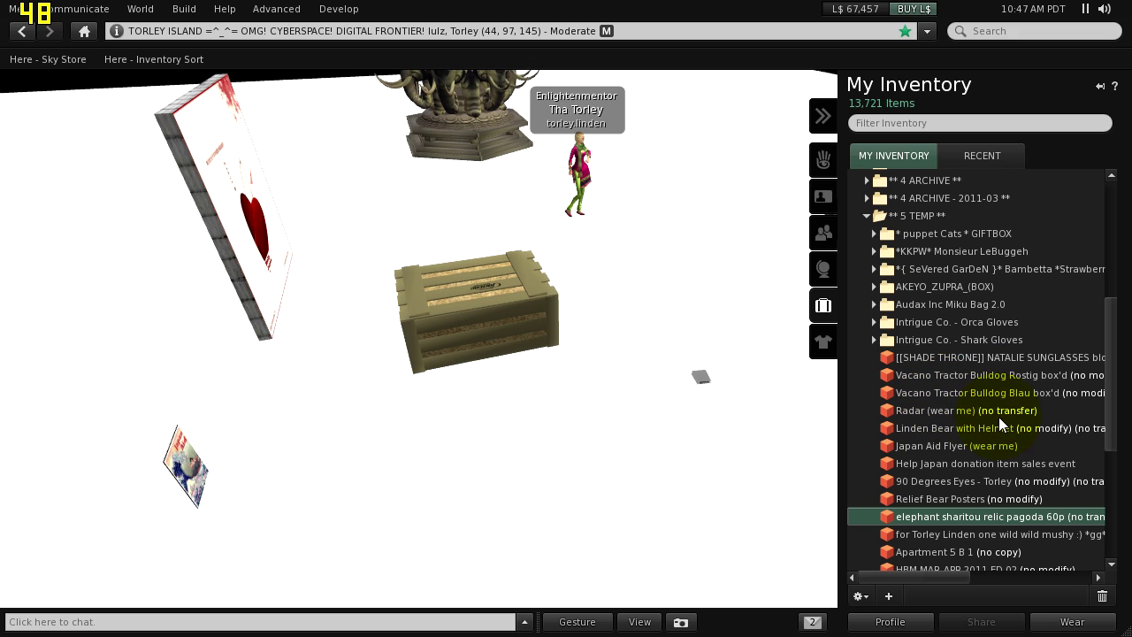
scroll(978, 488, "down", 2)
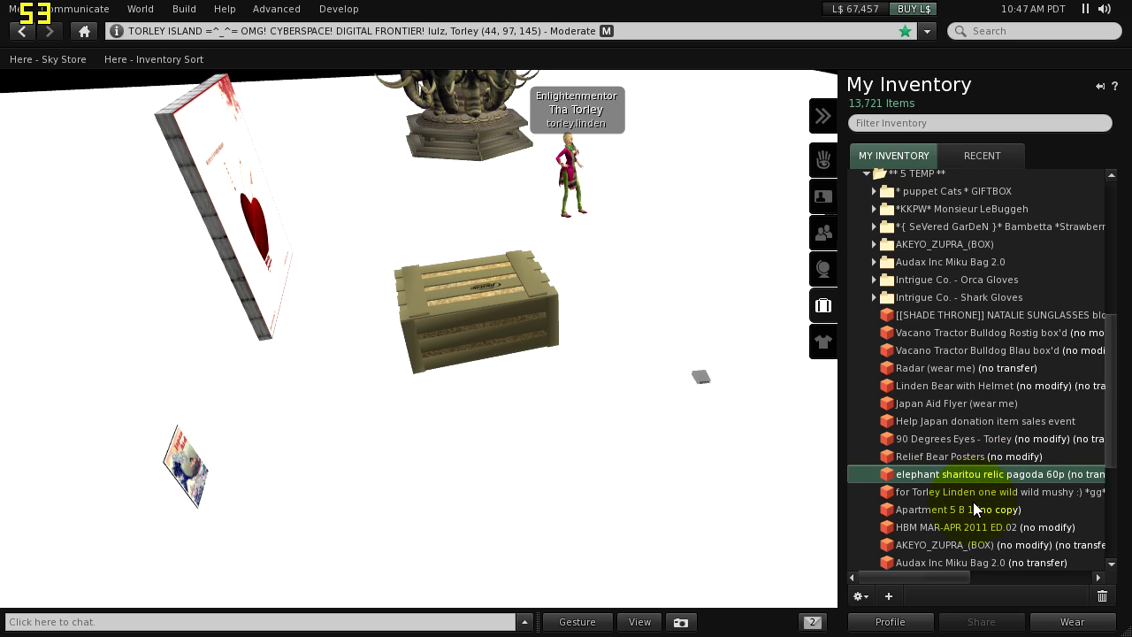
Rez the no-copy Apartment 5 B 1 object on the platform, take it back into the inventory and dismiss the script warning.
left_click_drag(967, 509, 713, 474)
scroll(712, 474, "down", 4)
left_click_drag(907, 506, 711, 490)
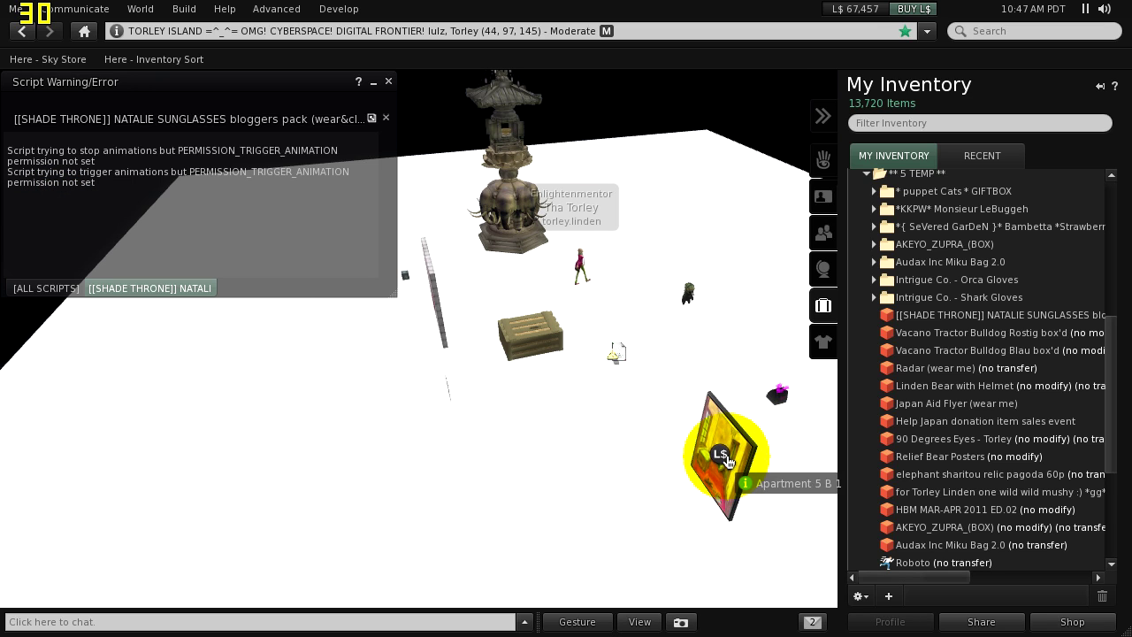
right_click(722, 443)
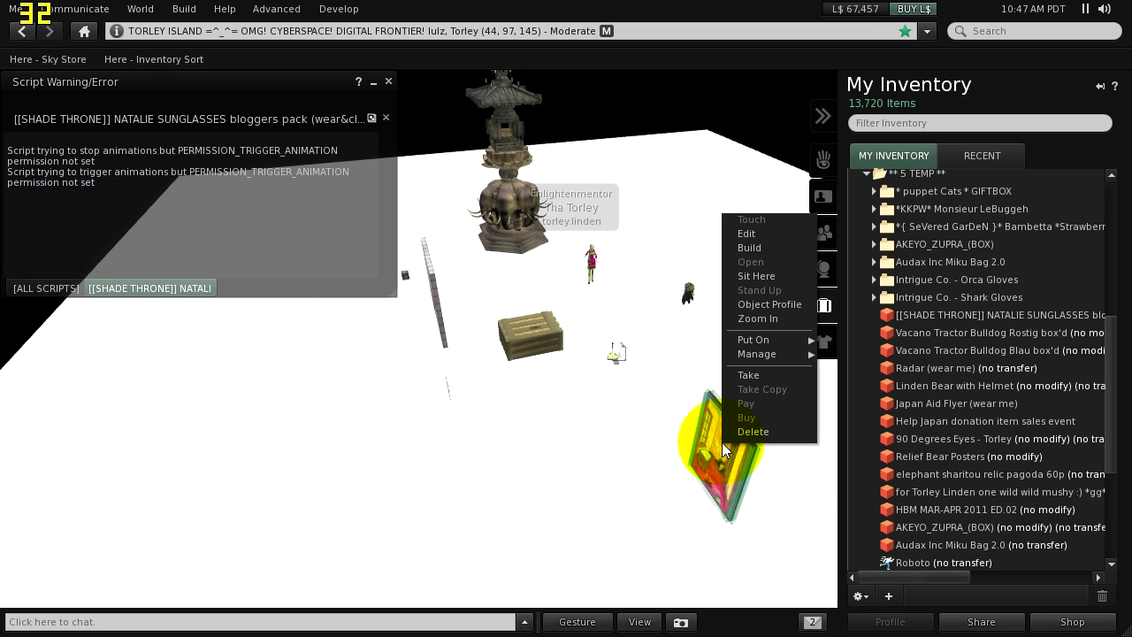
left_click(748, 376)
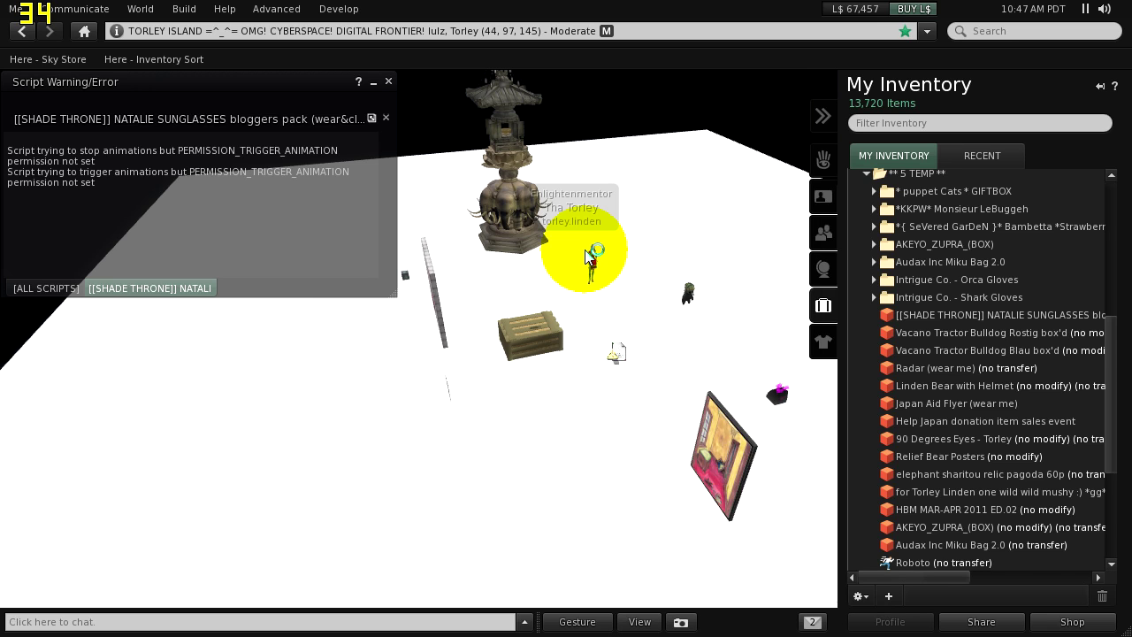
left_click(388, 82)
Examine the objects rezzed around the elephant pagoda and the remaining Vacano crate, dismissing the script warning.
left_click(492, 190, "alt")
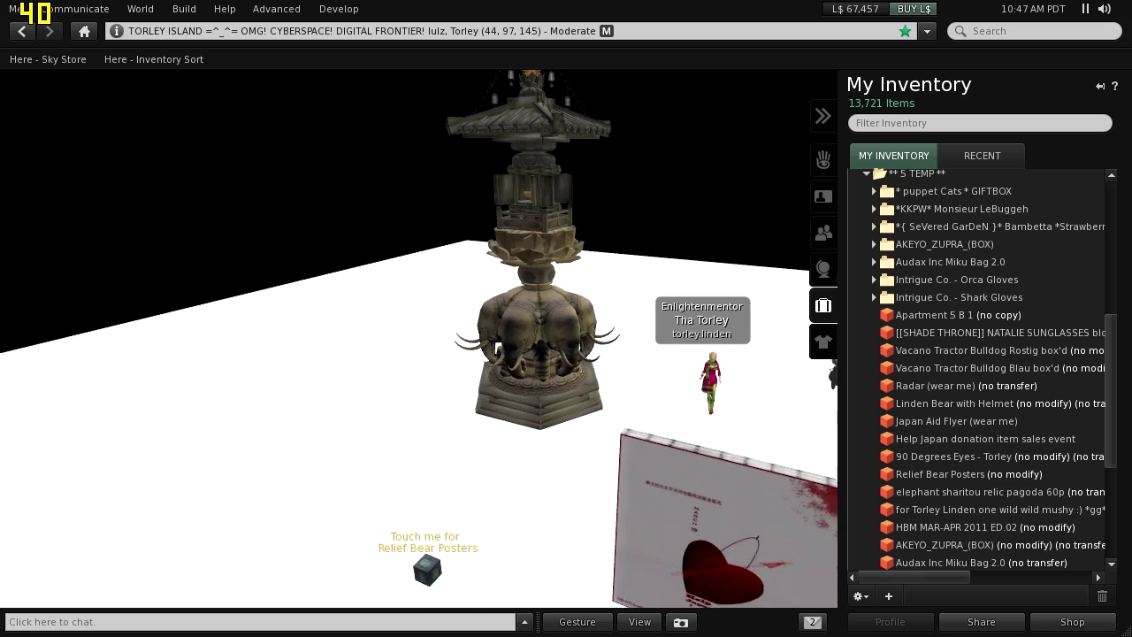
left_click(609, 484, "alt")
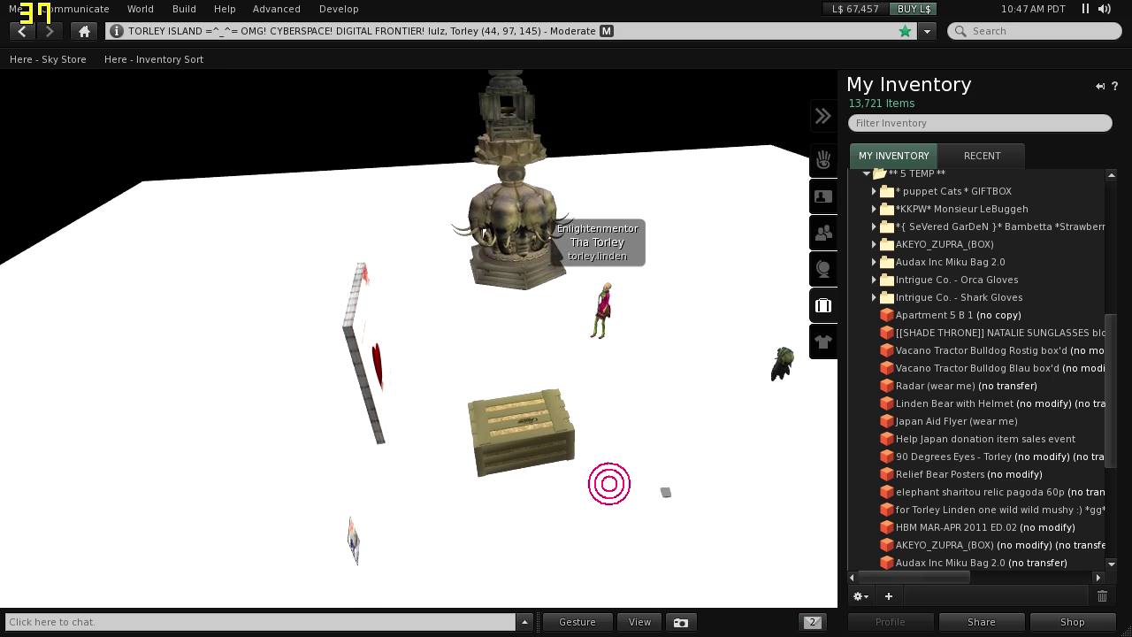
right_click(547, 410)
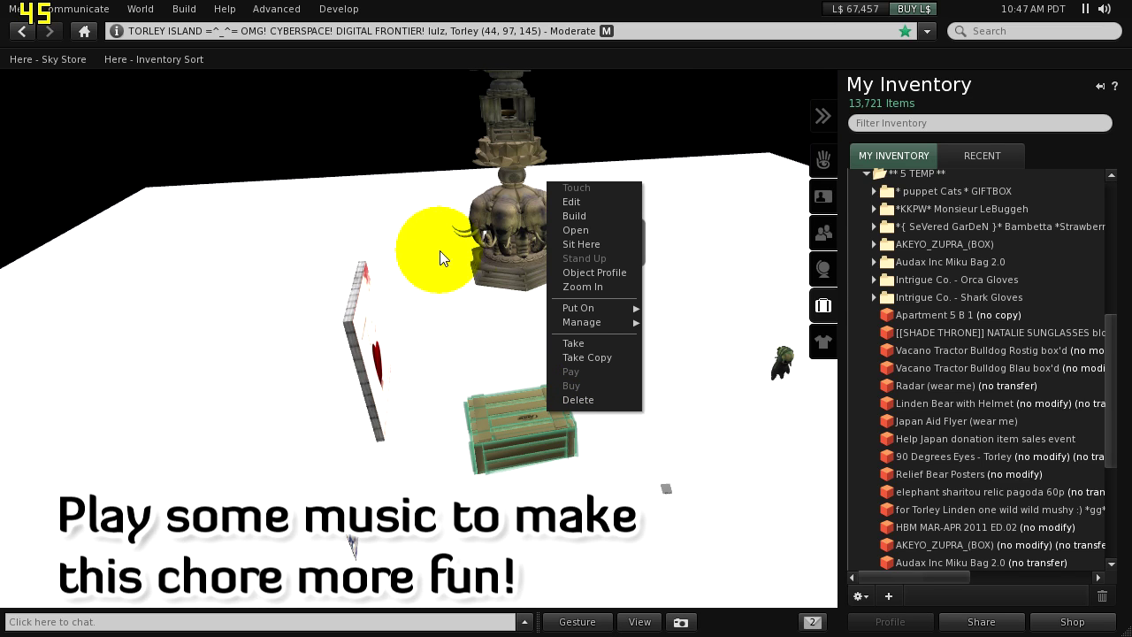
left_click(414, 225)
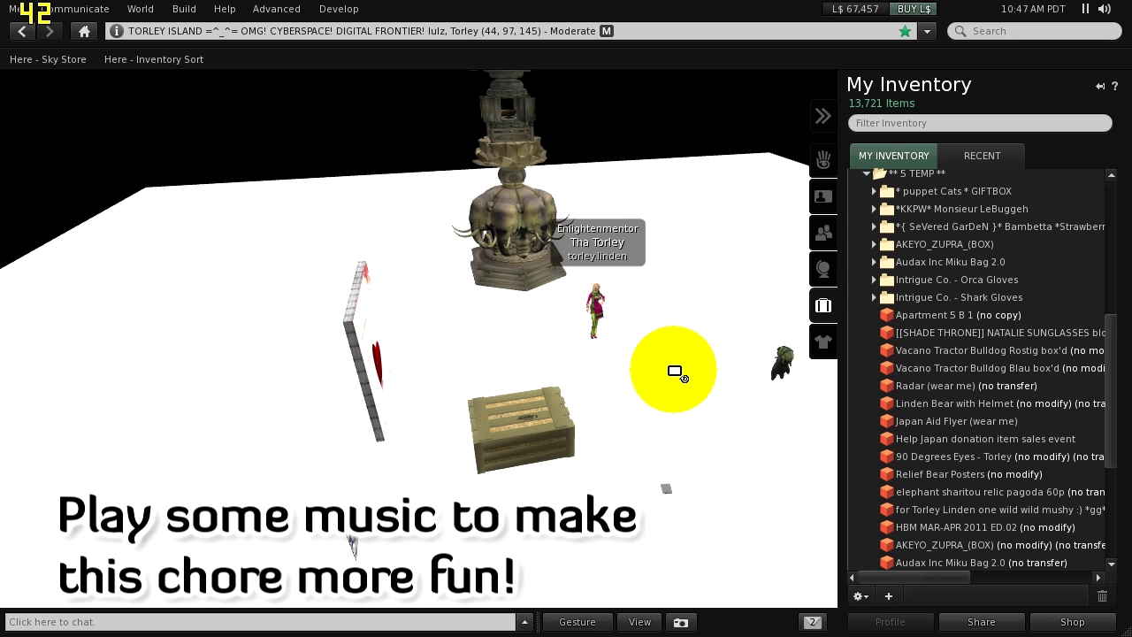
left_click_drag(656, 359, 611, 390)
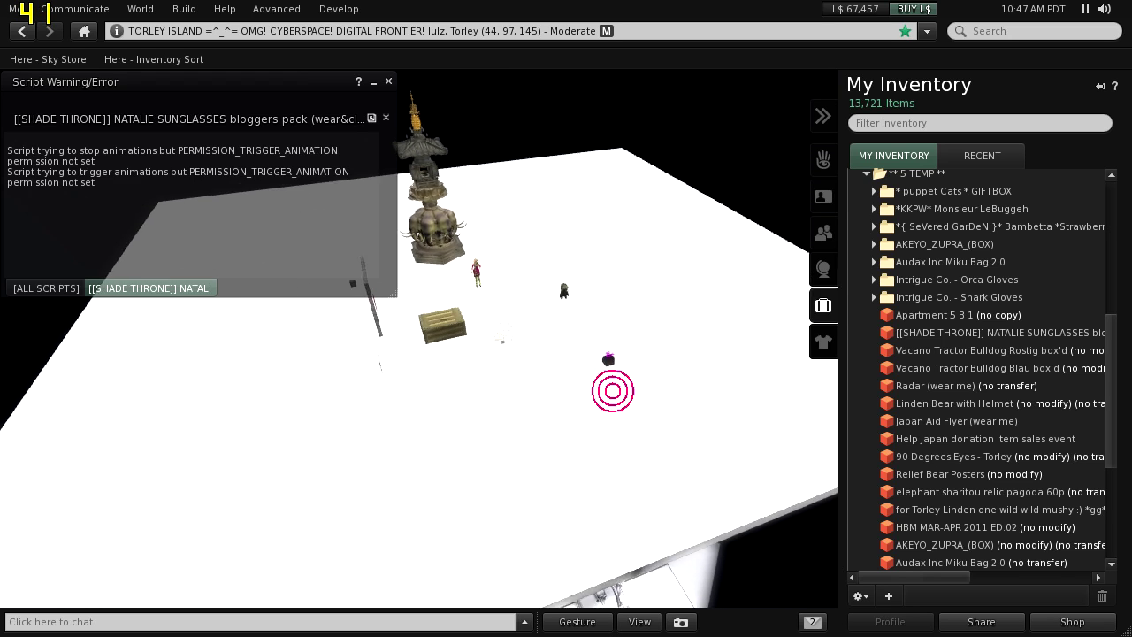
left_click(388, 81)
Build a new box on the empty area of the platform beside the avatar, view it up close and minimise the script warning.
left_click_drag(519, 273, 573, 310)
left_click_drag(597, 366, 566, 352)
left_click_drag(694, 332, 566, 353)
left_click_drag(670, 314, 532, 334)
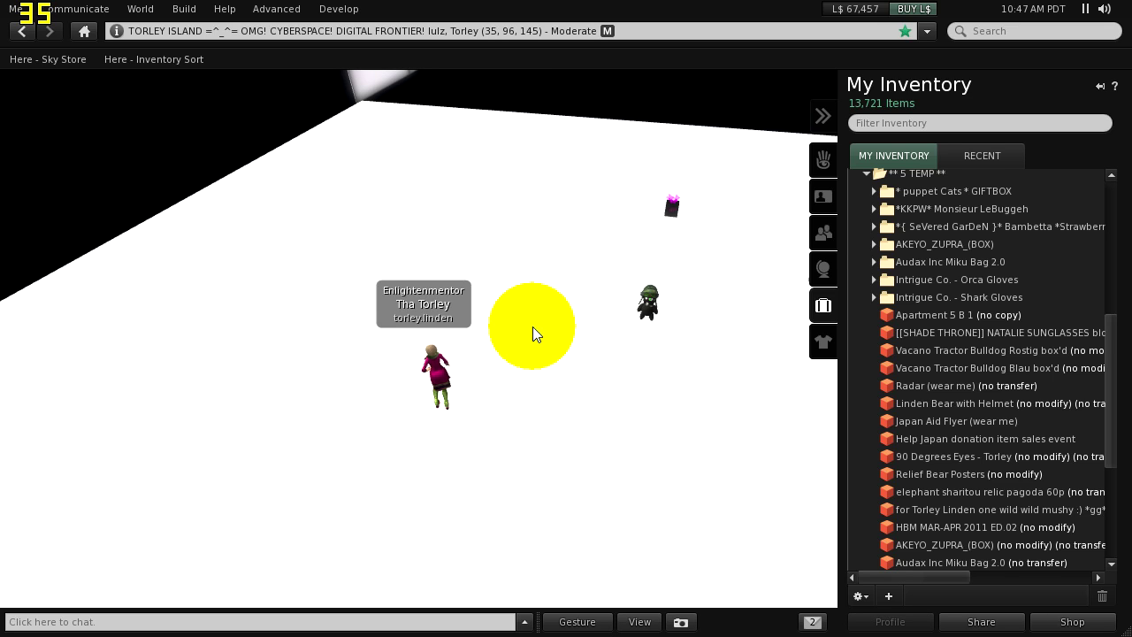
right_click(529, 296)
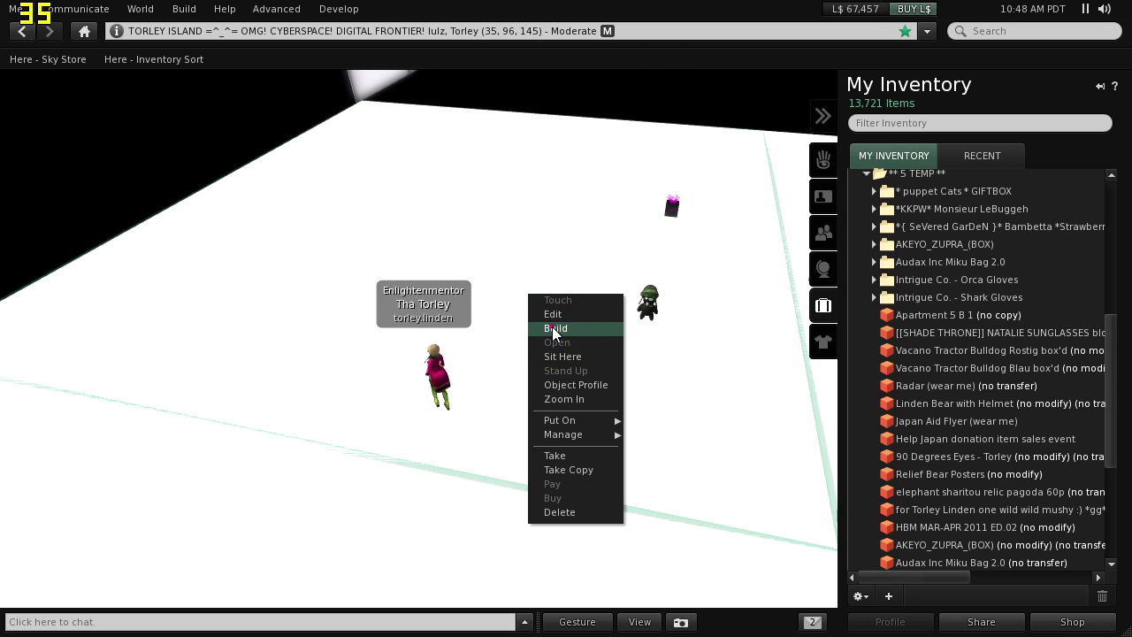
left_click(552, 326)
left_click_drag(663, 101, 284, 119)
left_click(537, 296)
left_click(537, 297)
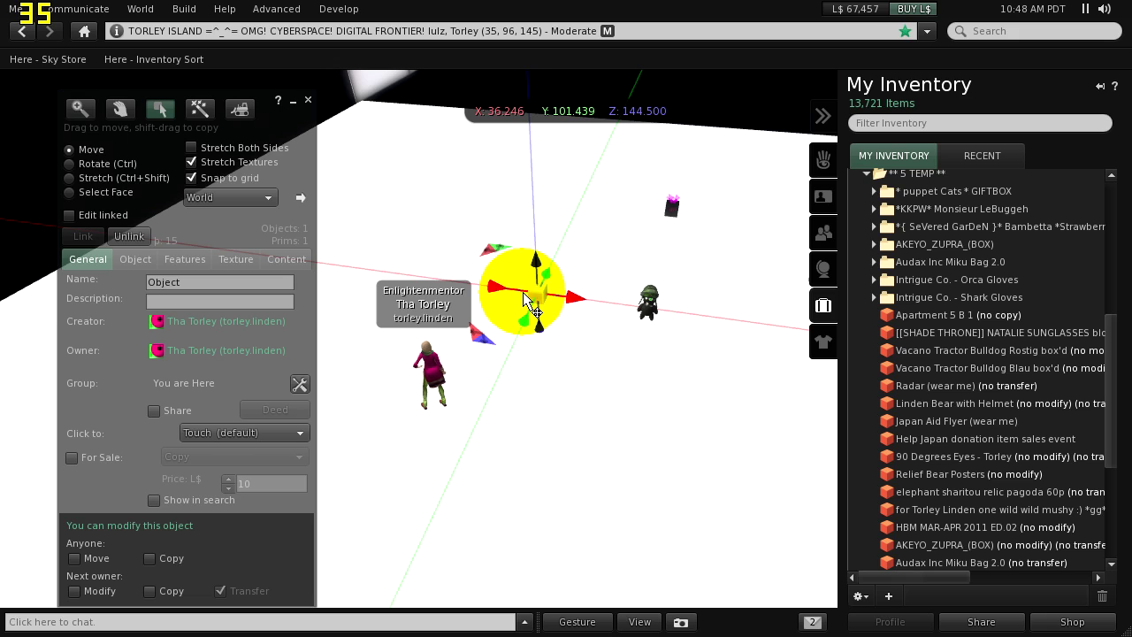
key("alt")
left_click(531, 292, "alt")
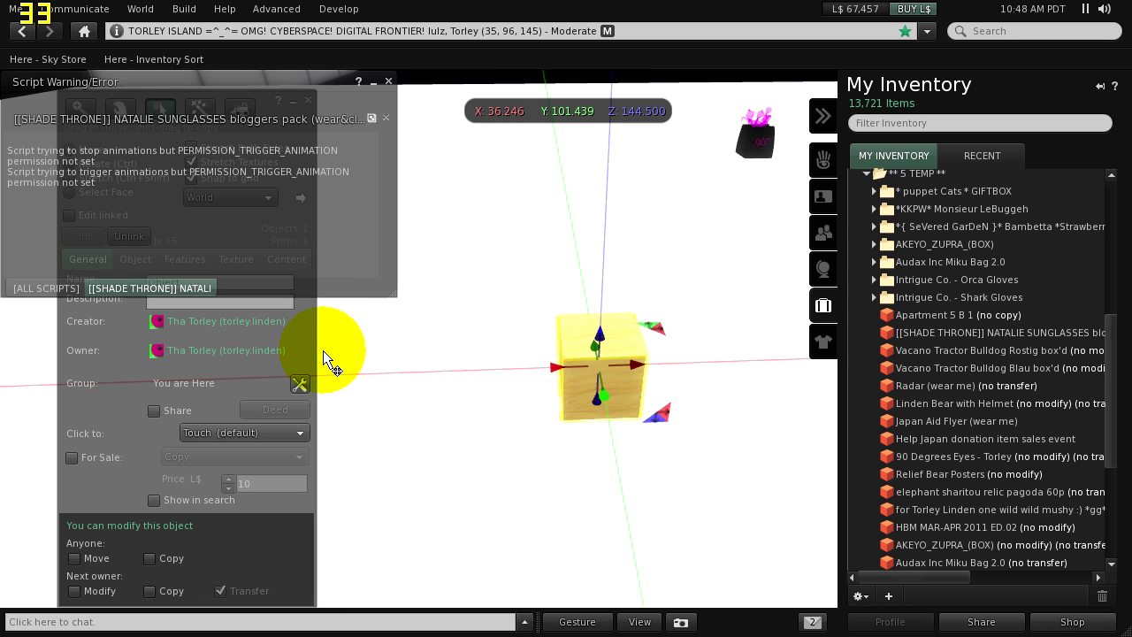
left_click(374, 84)
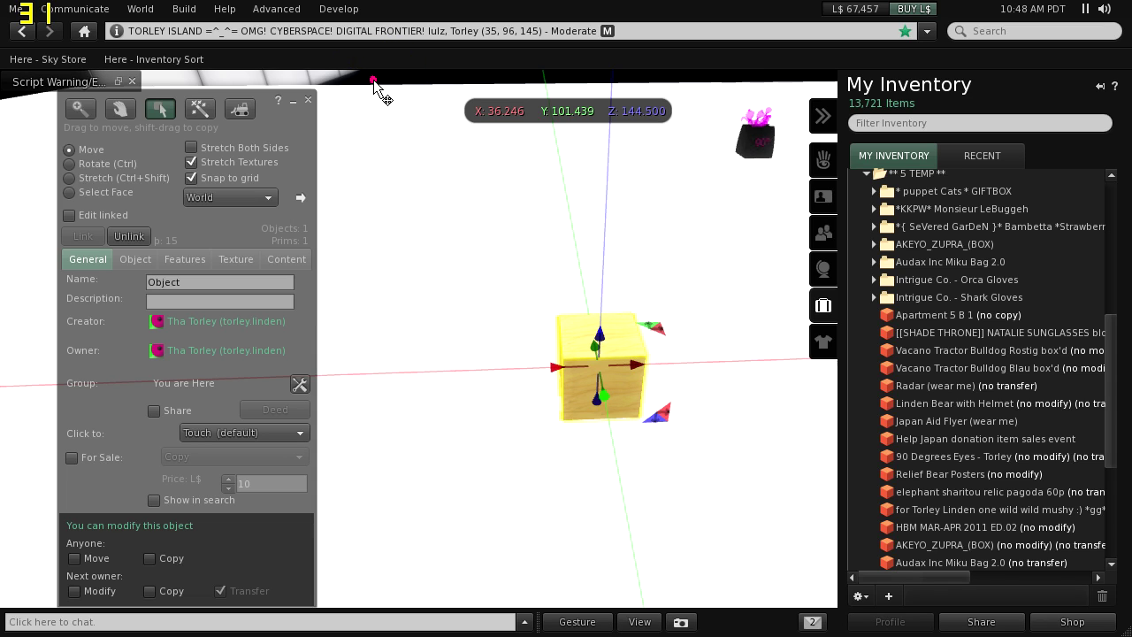
Give the new box the Blank texture and make it Full Bright.
left_click(237, 259)
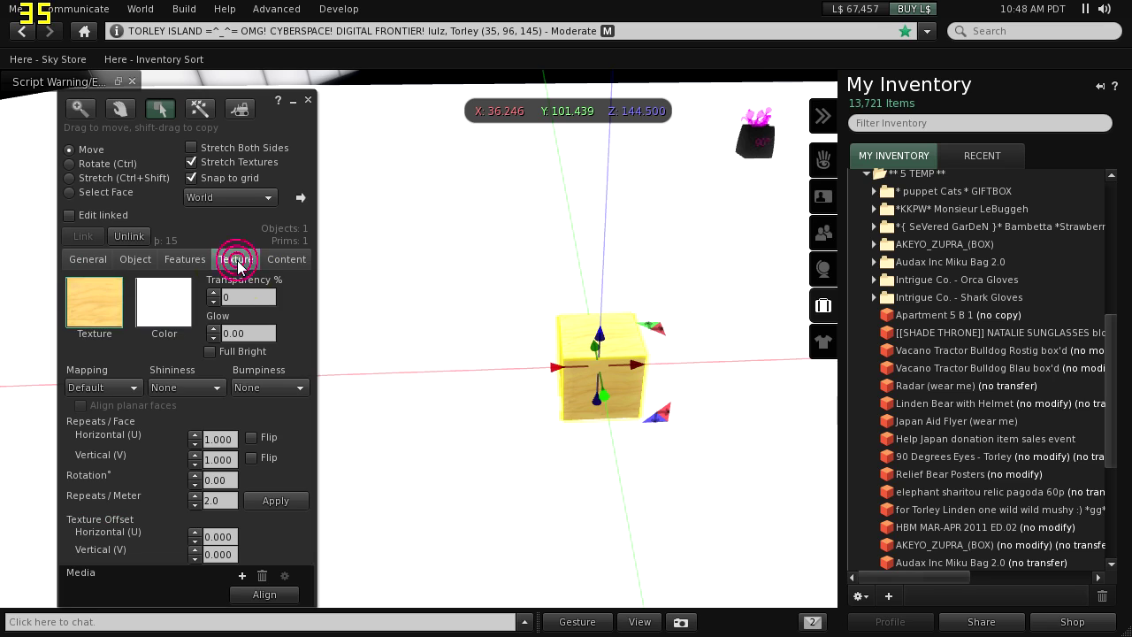
left_click(104, 308)
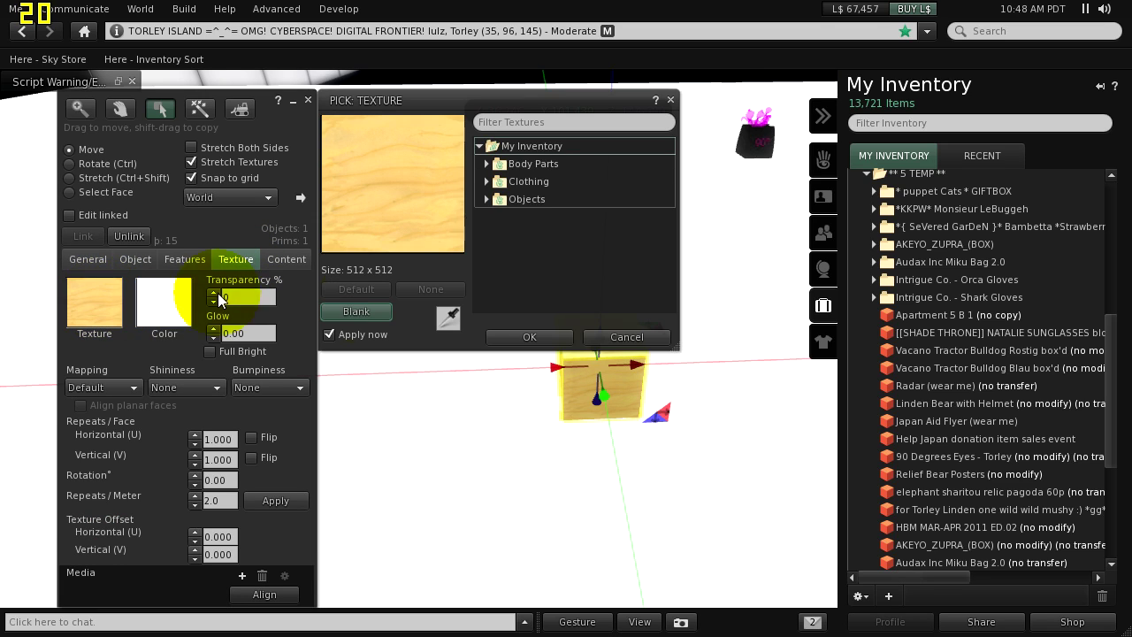
left_click(360, 311)
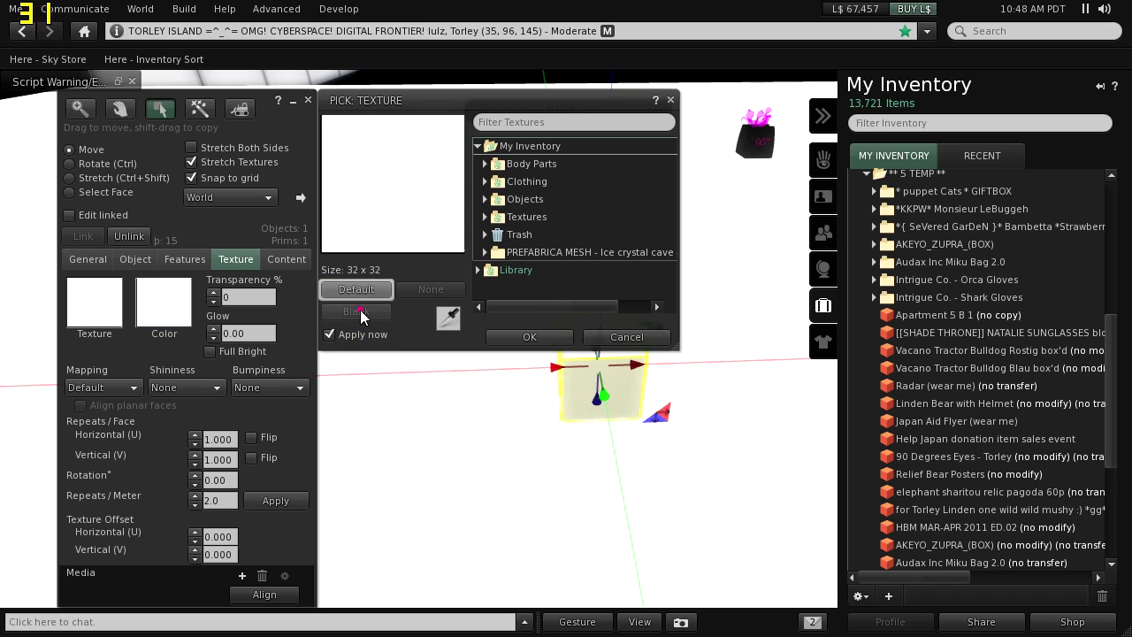
left_click(530, 338)
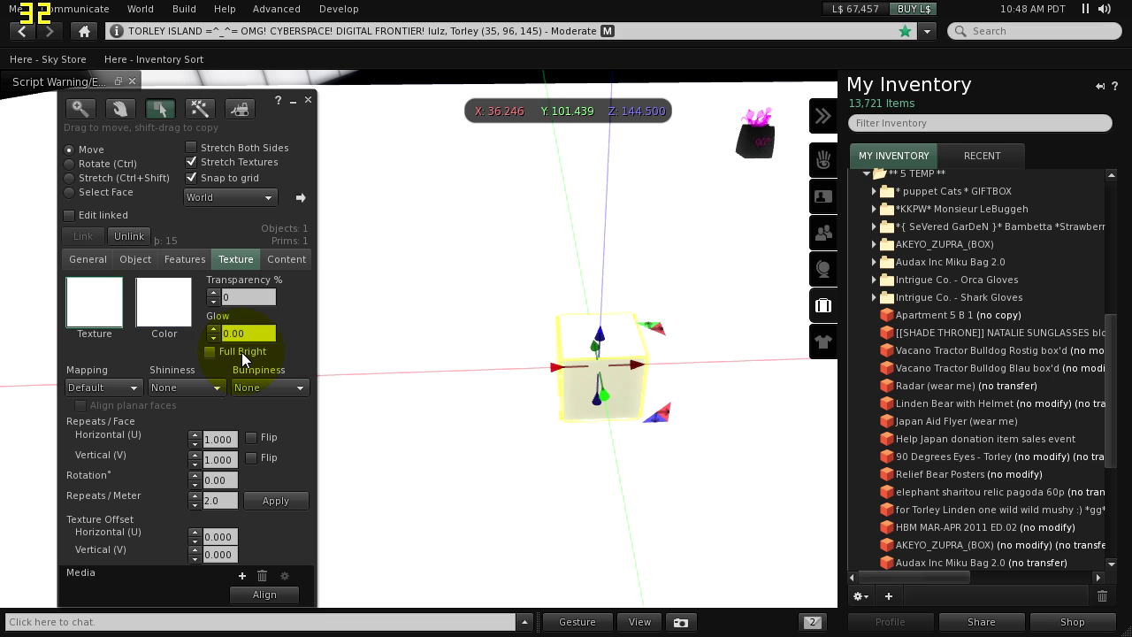
left_click(242, 352)
scroll(532, 429, "down", 2)
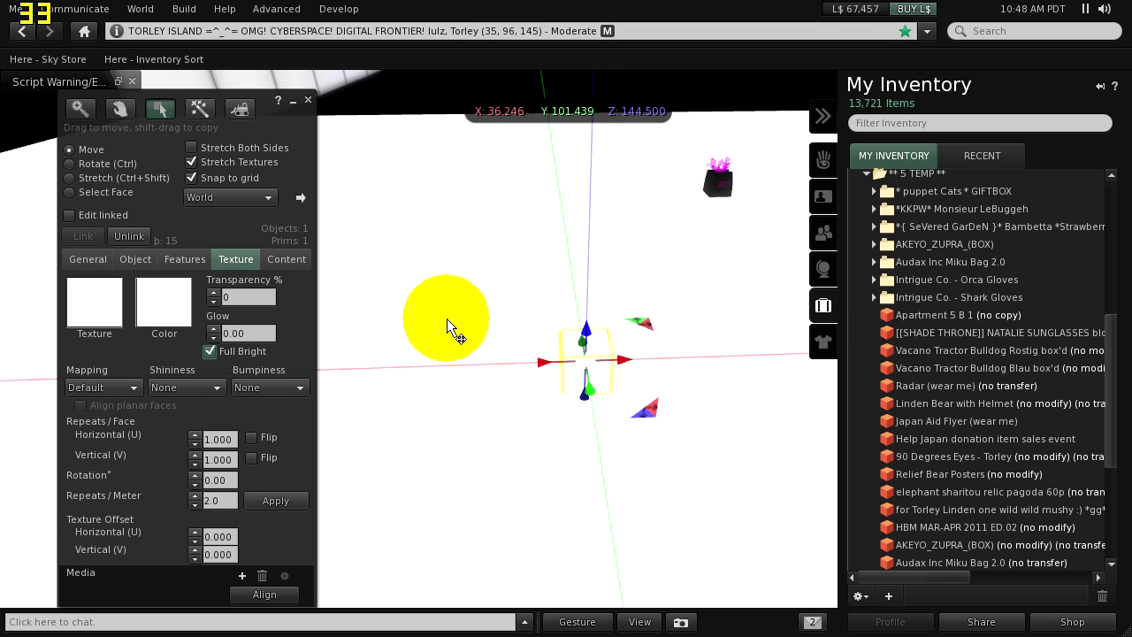
Set the box's X and Y size to 10 meters and lower it slightly along its Z axis.
left_click(135, 259)
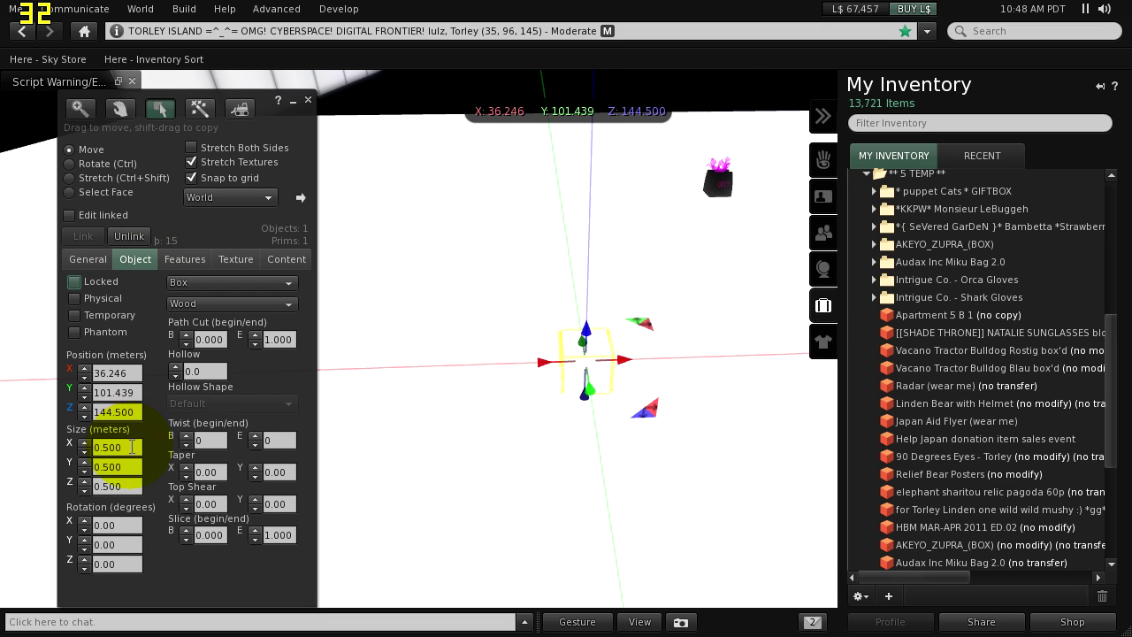
left_click(131, 446)
type("10")
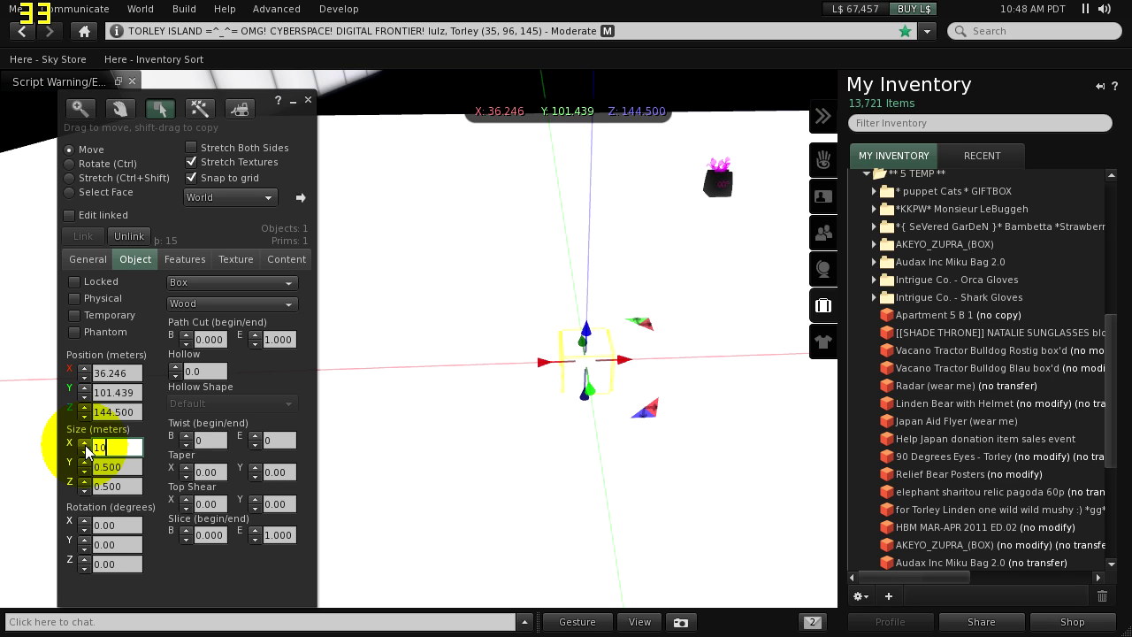
key("Tab")
type("10")
key("Tab")
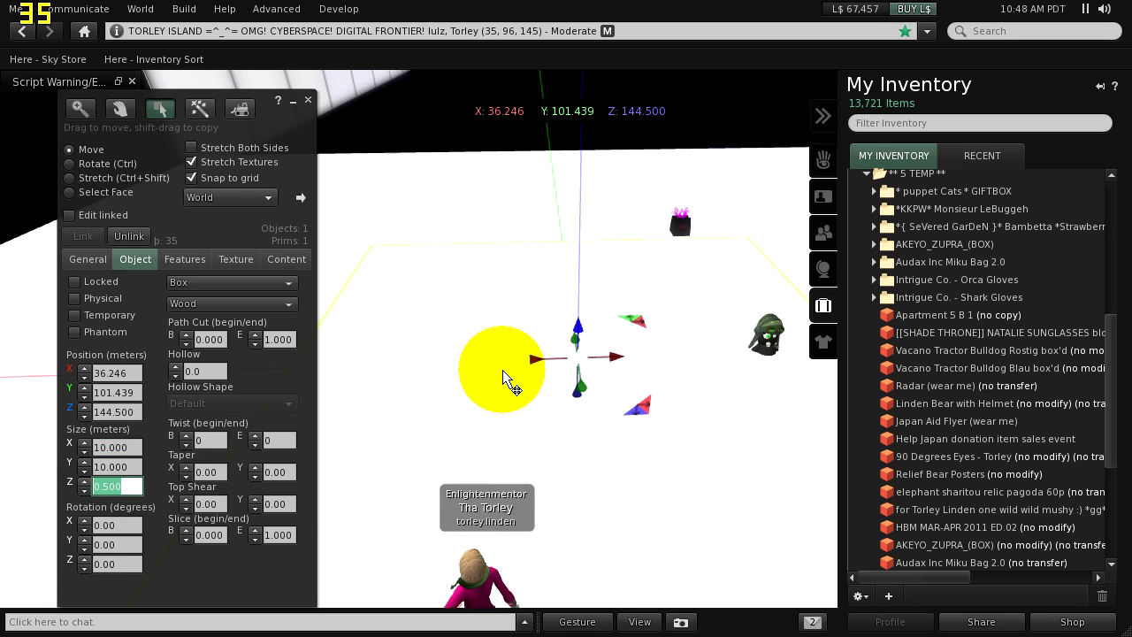
left_click_drag(575, 324, 567, 353)
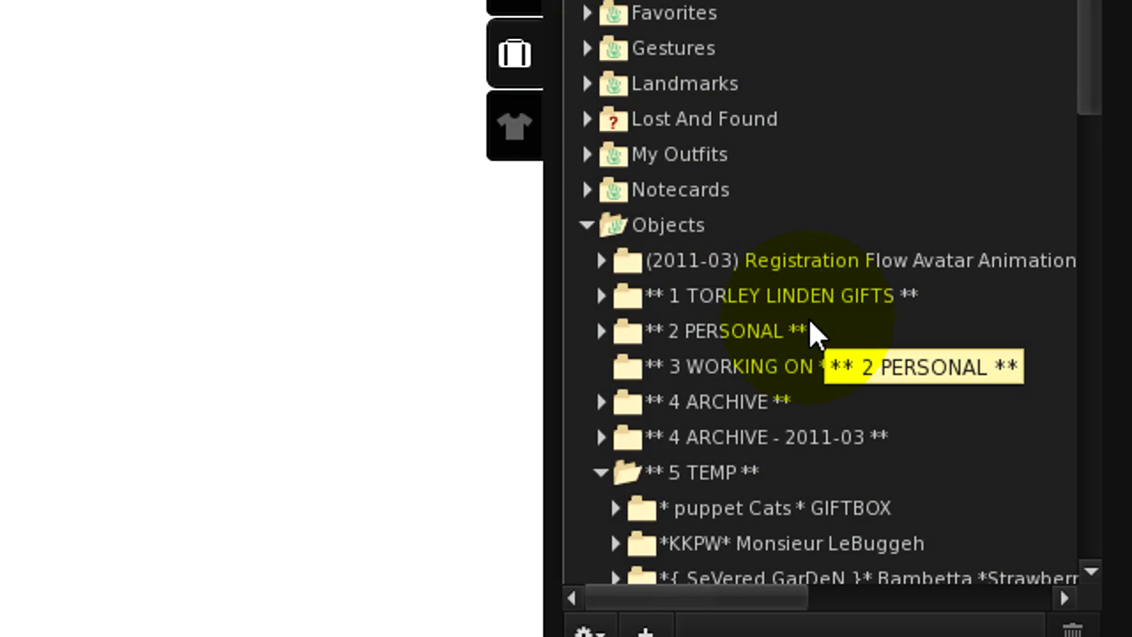
Expand the Lost And Found folder to view its contents and its Empty Lost And Found option.
left_click(583, 117)
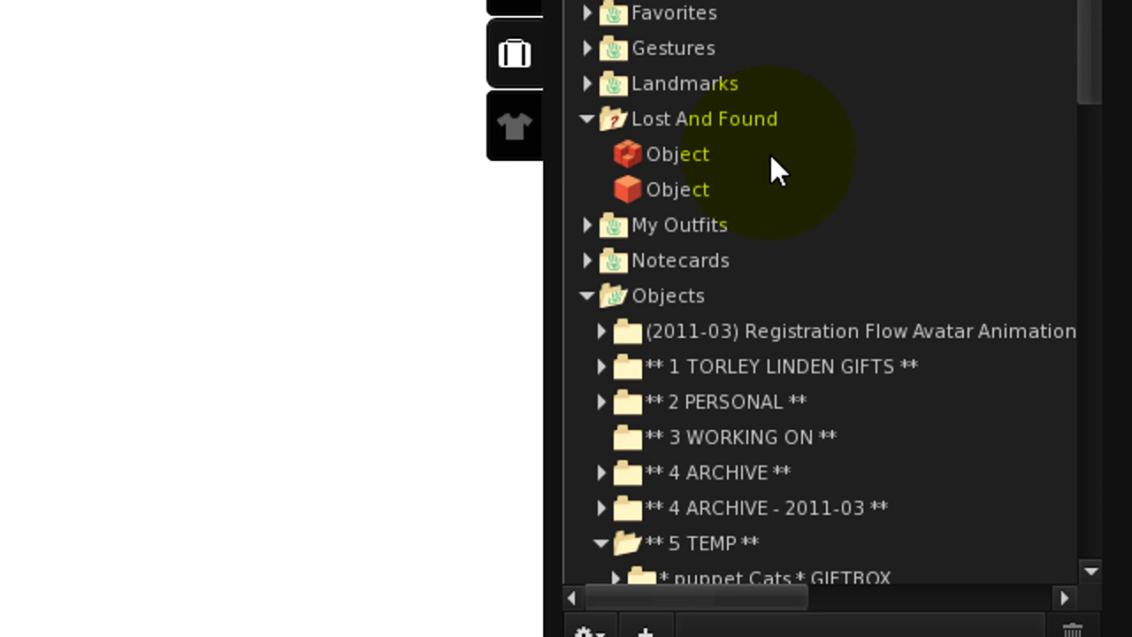
right_click(738, 116)
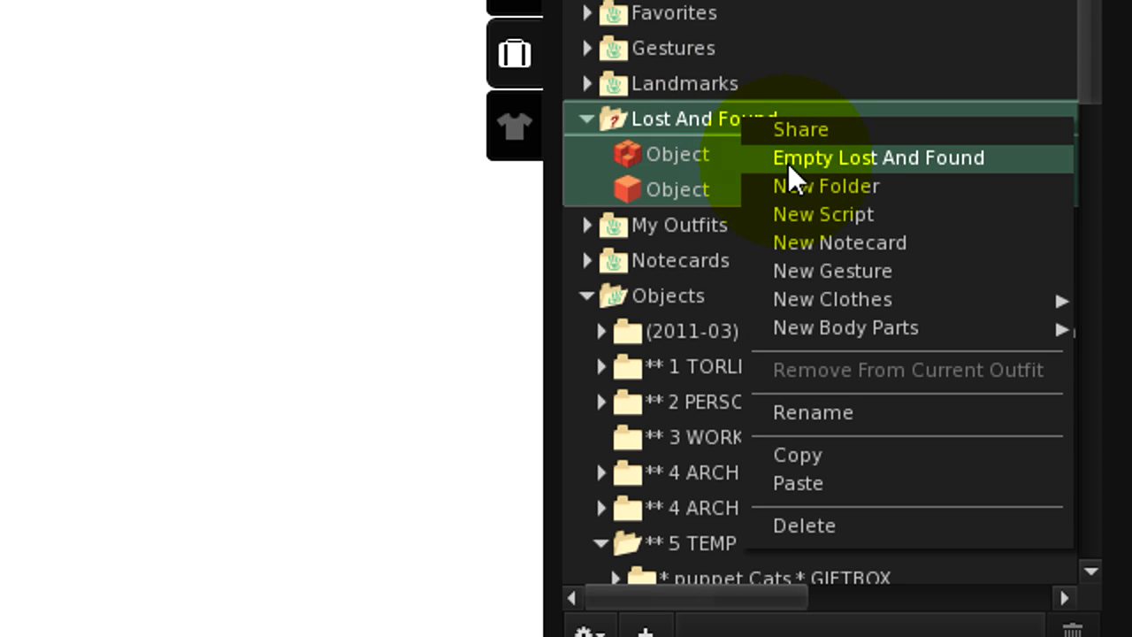
left_click(673, 132)
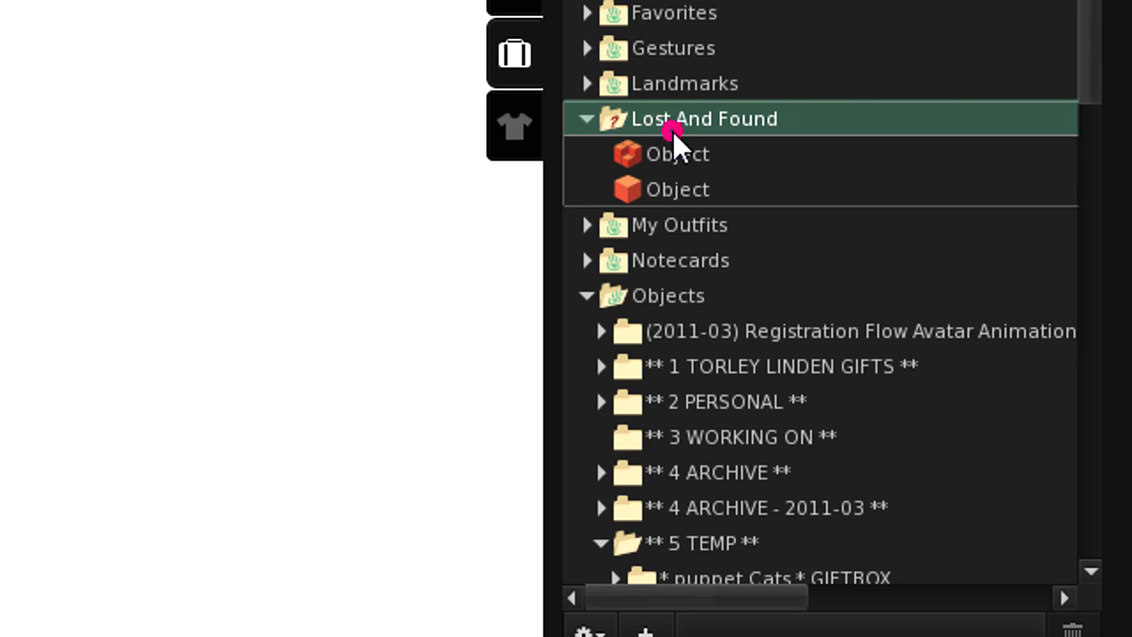
Find the Trash folder in the inventory and view its Empty Trash option.
scroll(724, 239, "down", 10)
scroll(724, 240, "down", 3)
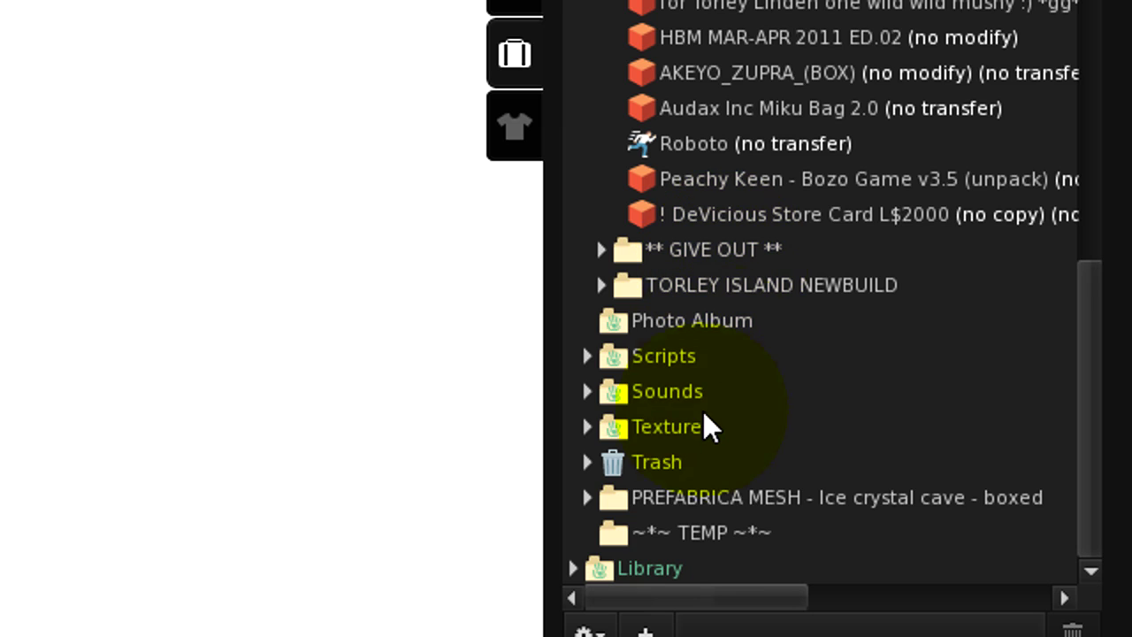
right_click(677, 457)
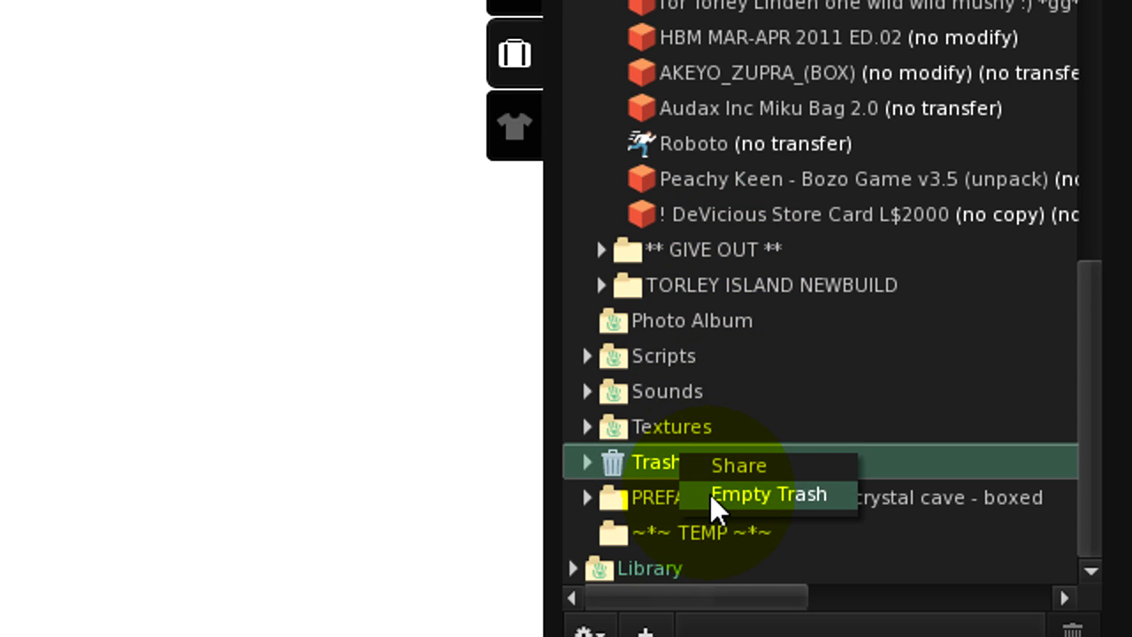
left_click(756, 225)
scroll(746, 334, "up", 1)
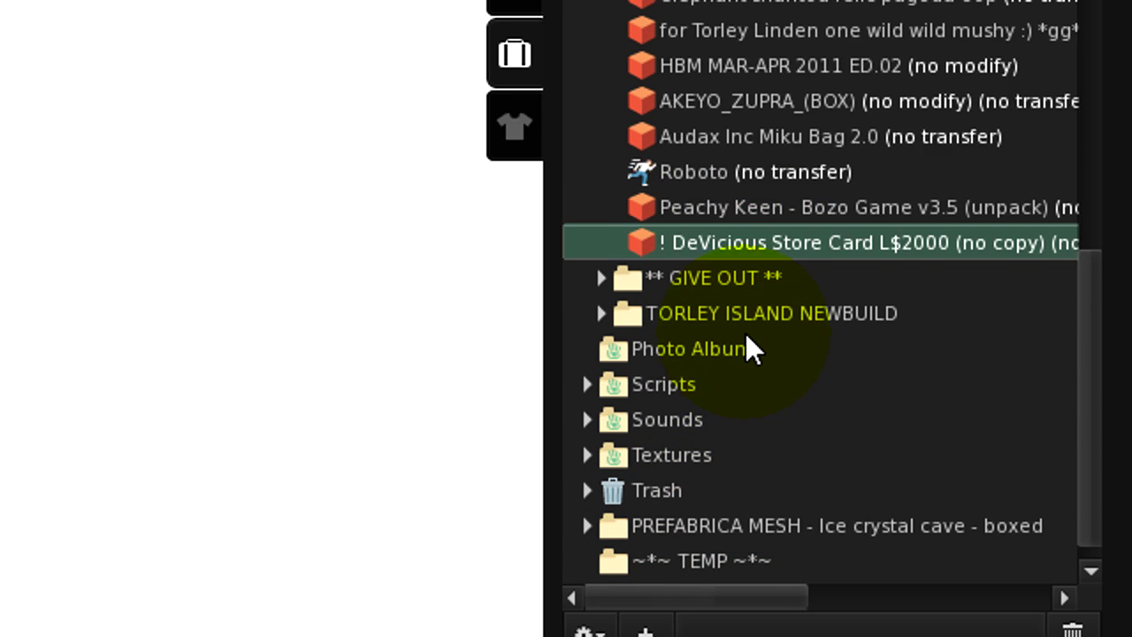
Review the numbered folder structure under Objects and expand the Textures folder to view its subfolders and loose textures.
scroll(746, 349, "up", 10)
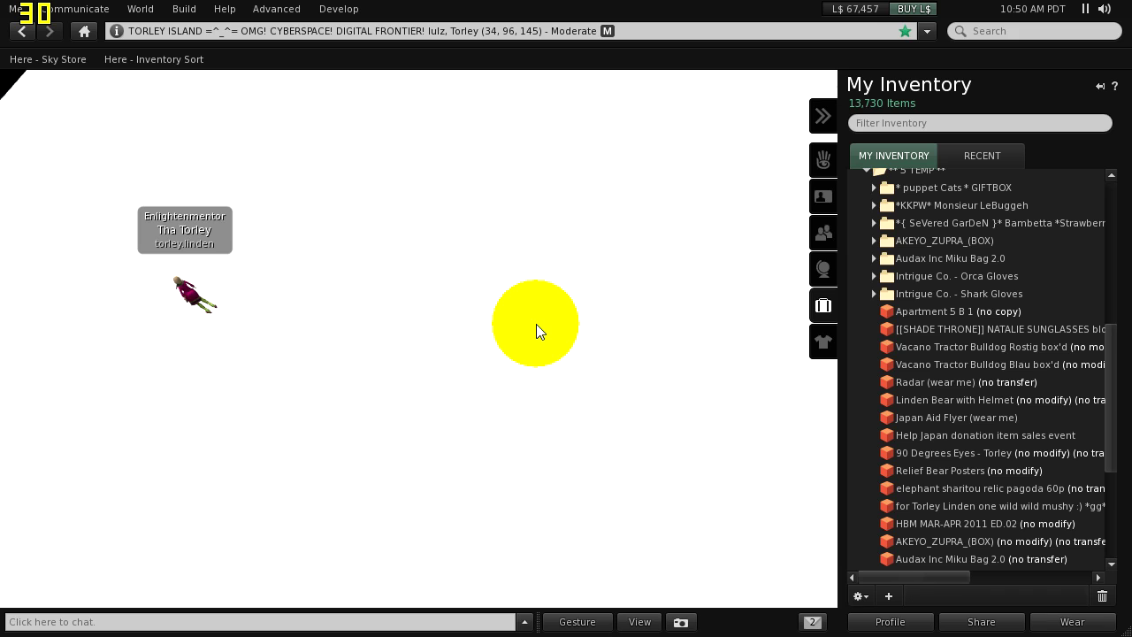
scroll(975, 398, "up", 5)
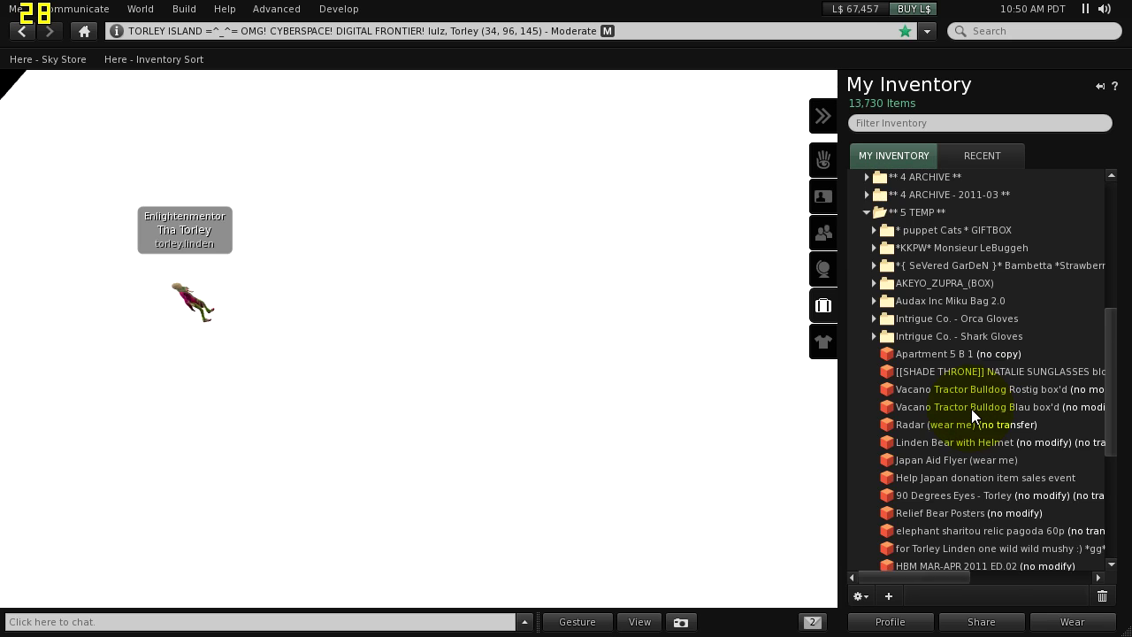
scroll(971, 408, "up", 6)
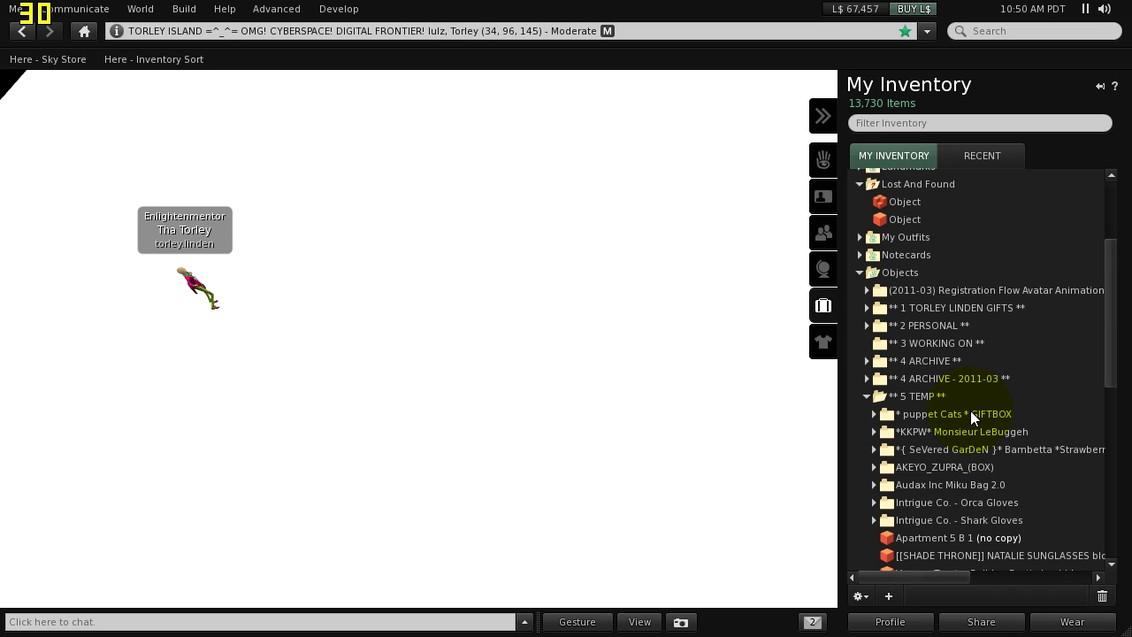
scroll(970, 411, "up", 7)
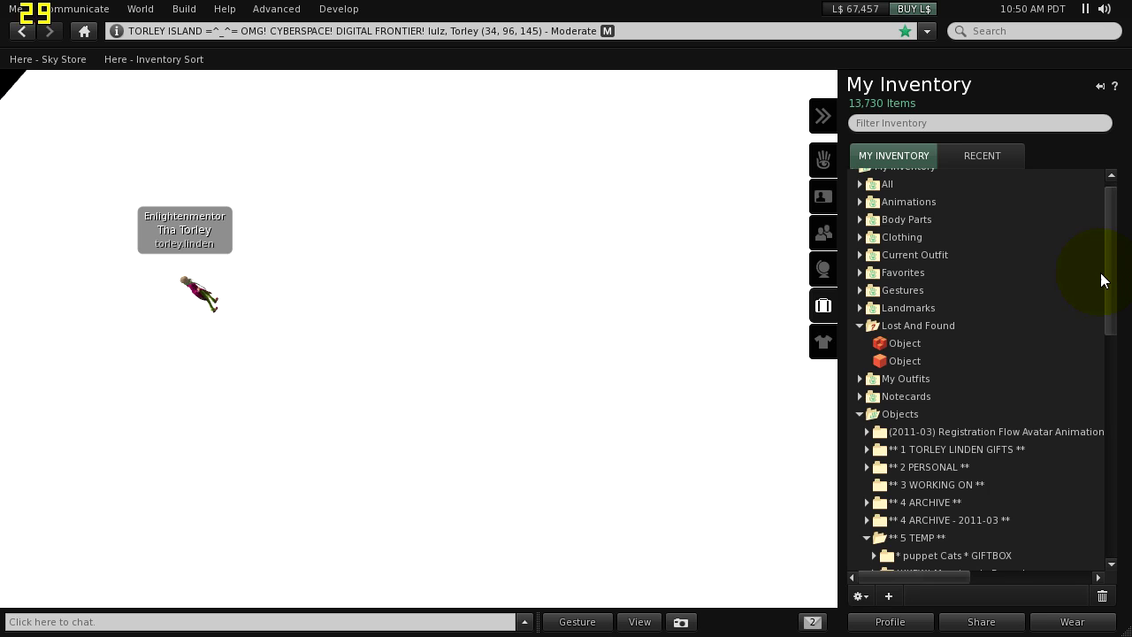
left_click_drag(1106, 268, 1096, 520)
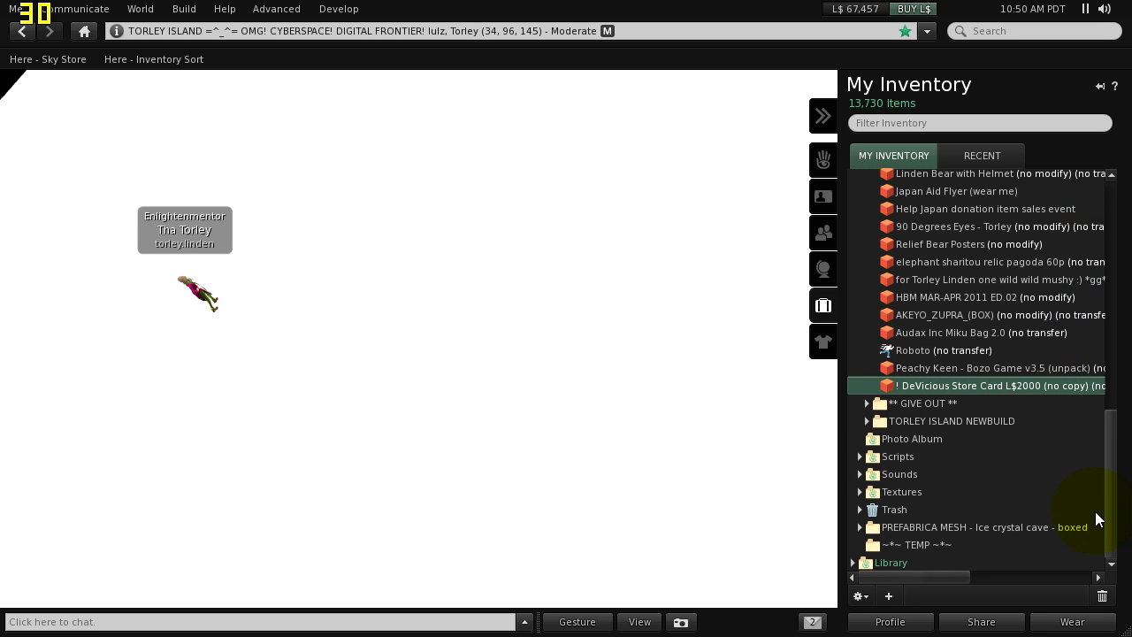
left_click(862, 492)
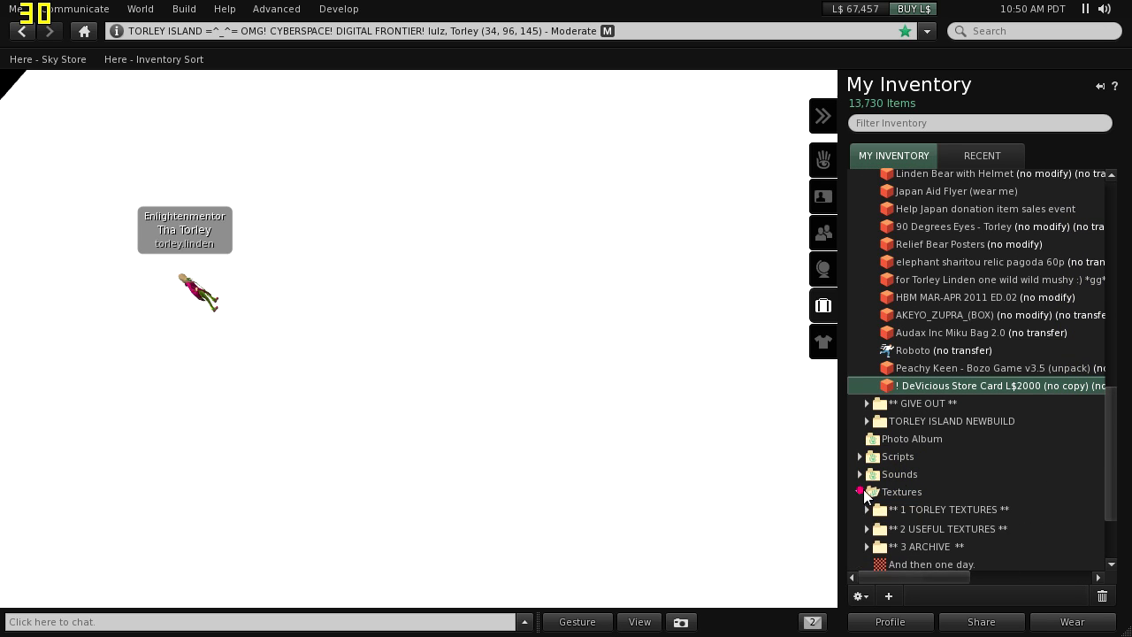
scroll(922, 465, "down", 2)
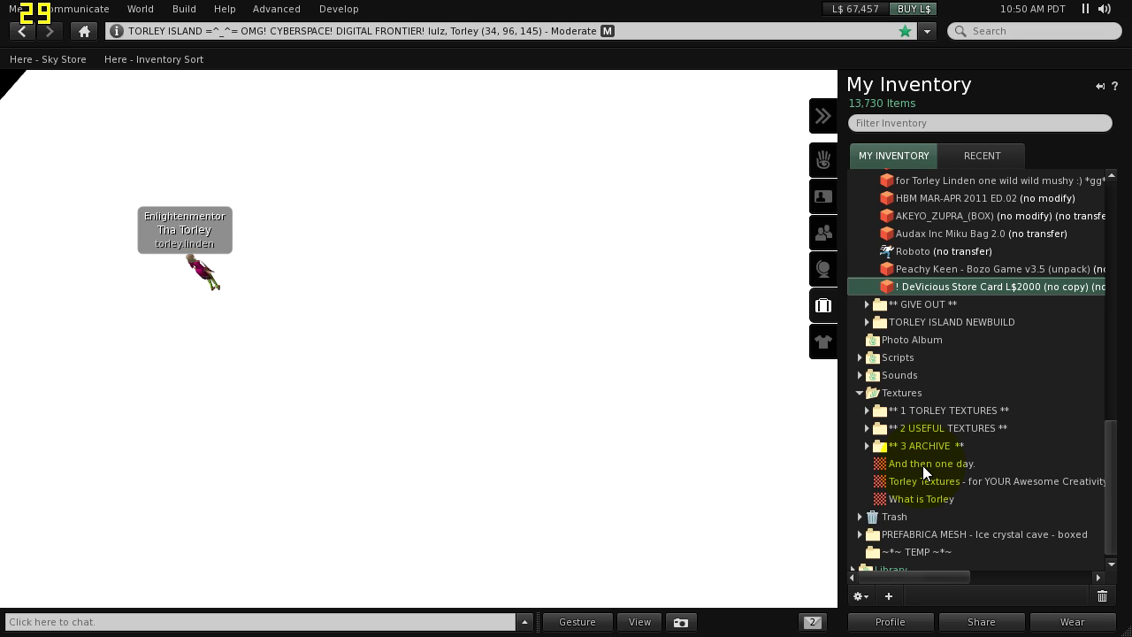
Preview the three loose textures in the Textures folder one by one and close their previews.
double_click(922, 464)
double_click(931, 477)
double_click(932, 497)
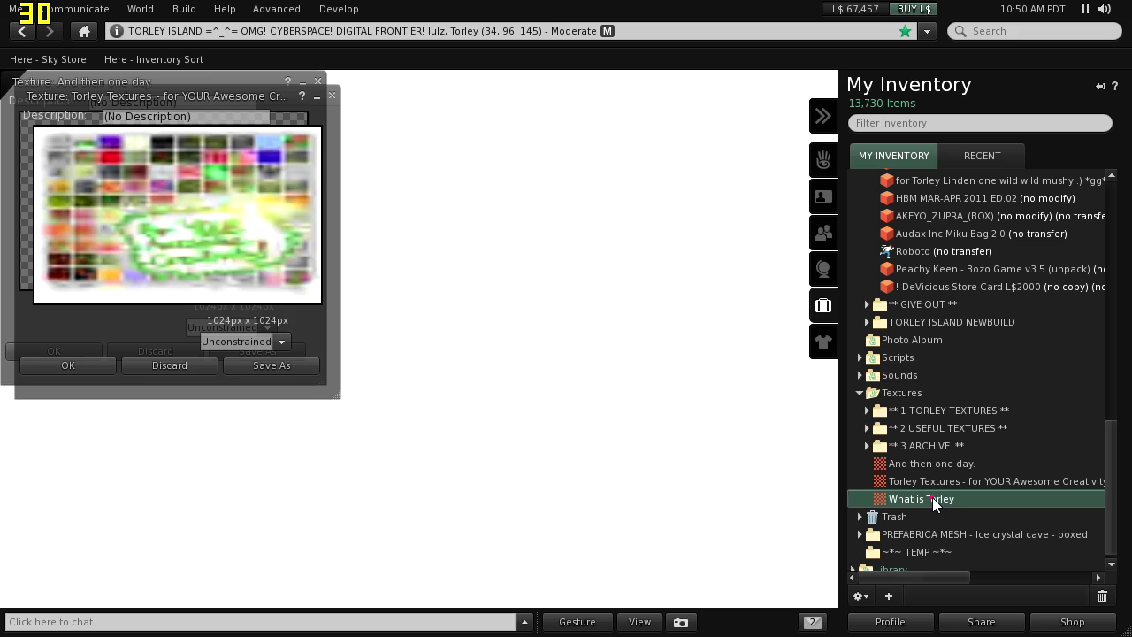
left_click(343, 107)
left_click(333, 94)
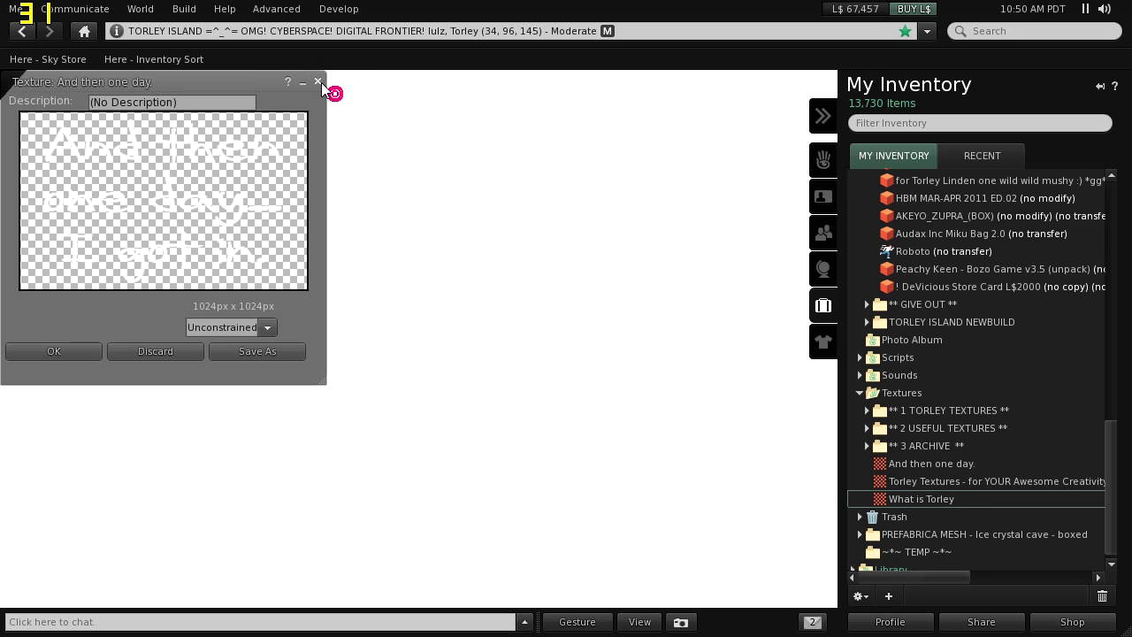
left_click(318, 81)
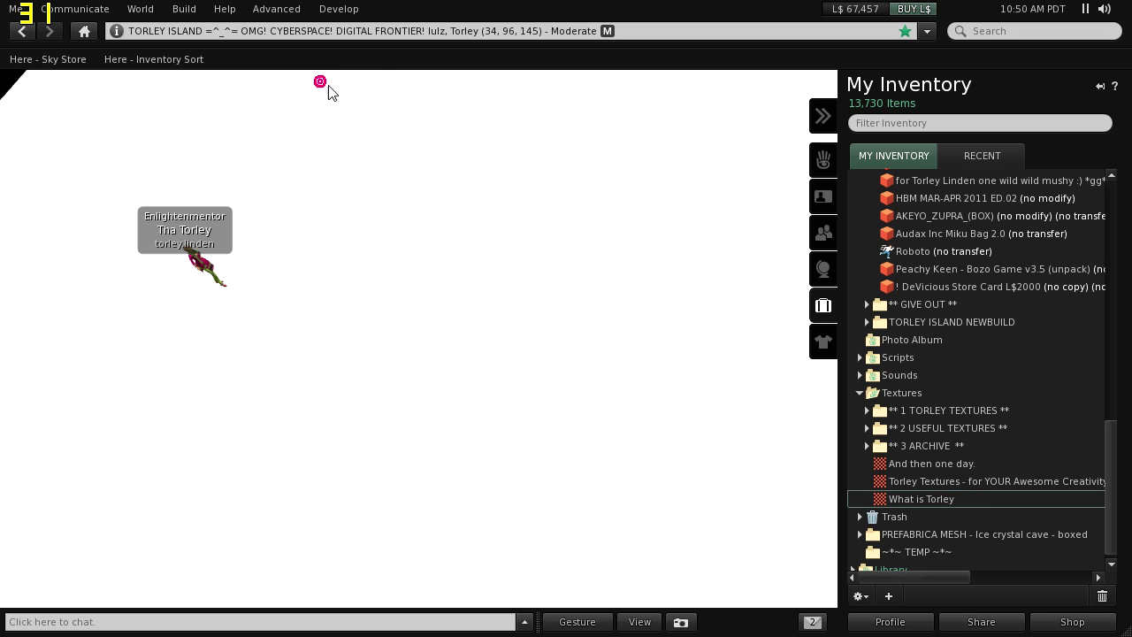
Open the three loose textures together in one enlarged tabbed preview, view each one and close the preview.
left_click(905, 459)
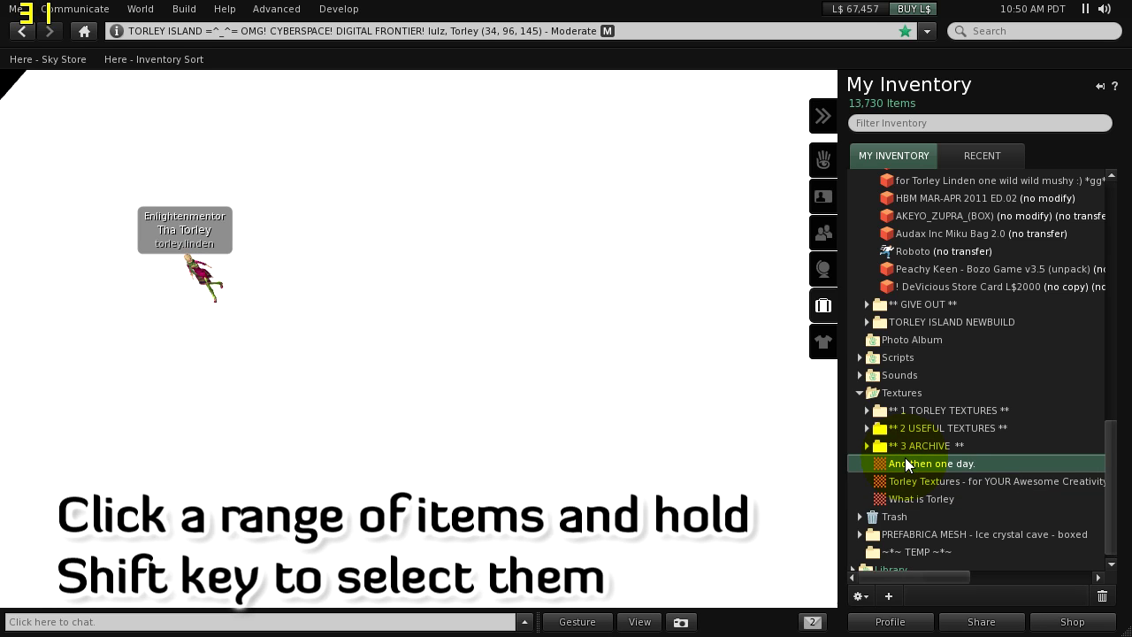
left_click(918, 499, "shift")
right_click(918, 499)
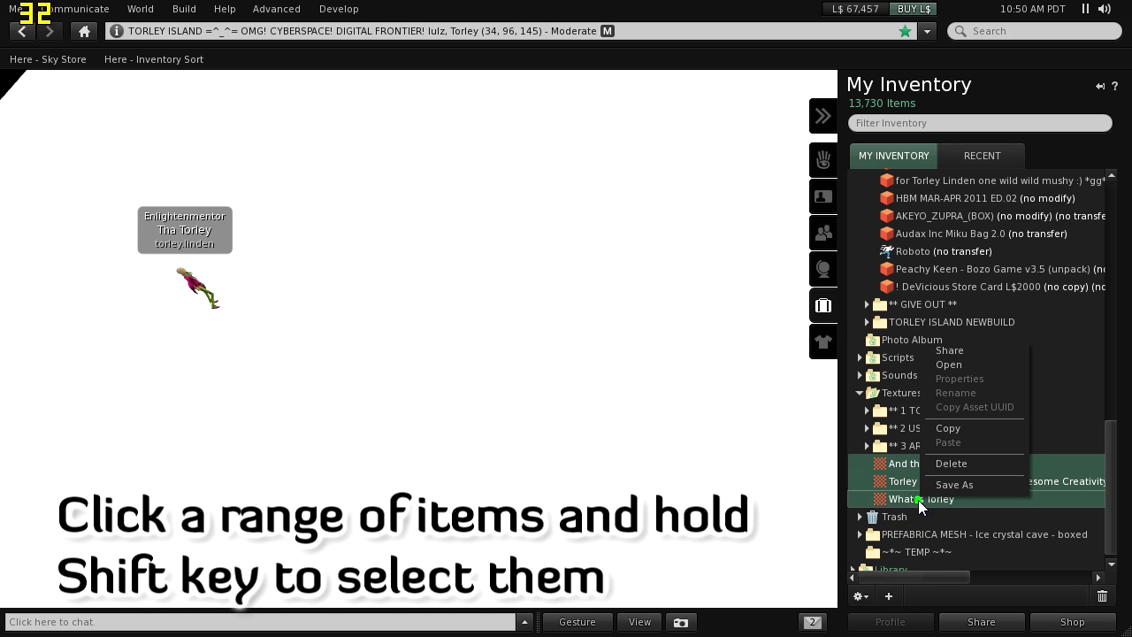
left_click(958, 364)
left_click_drag(228, 79, 399, 102)
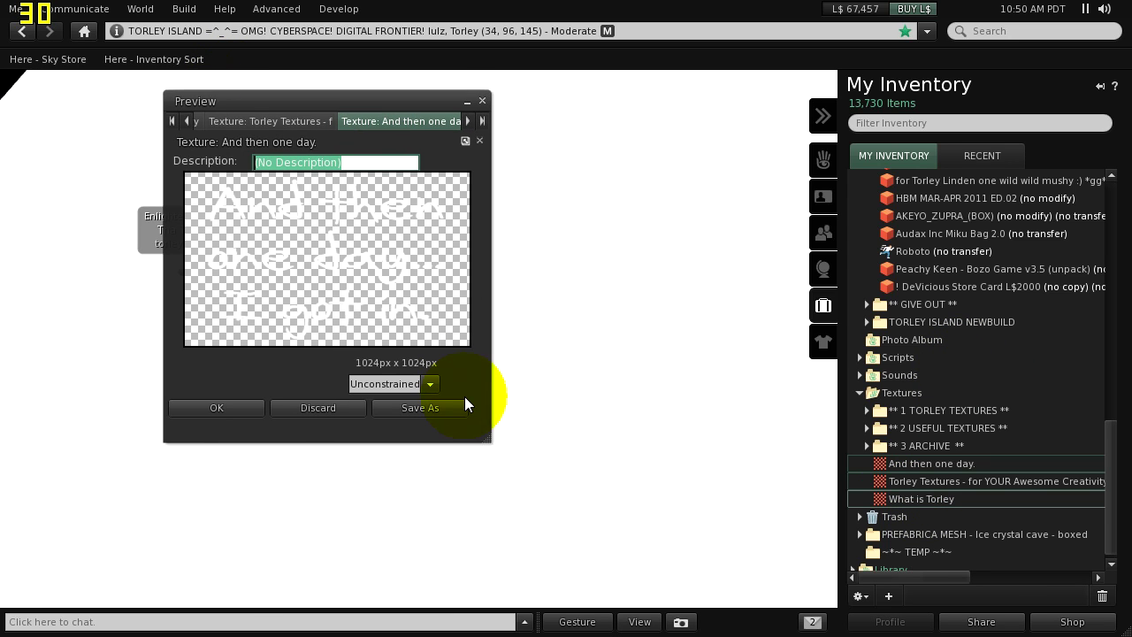
left_click_drag(485, 434, 723, 573)
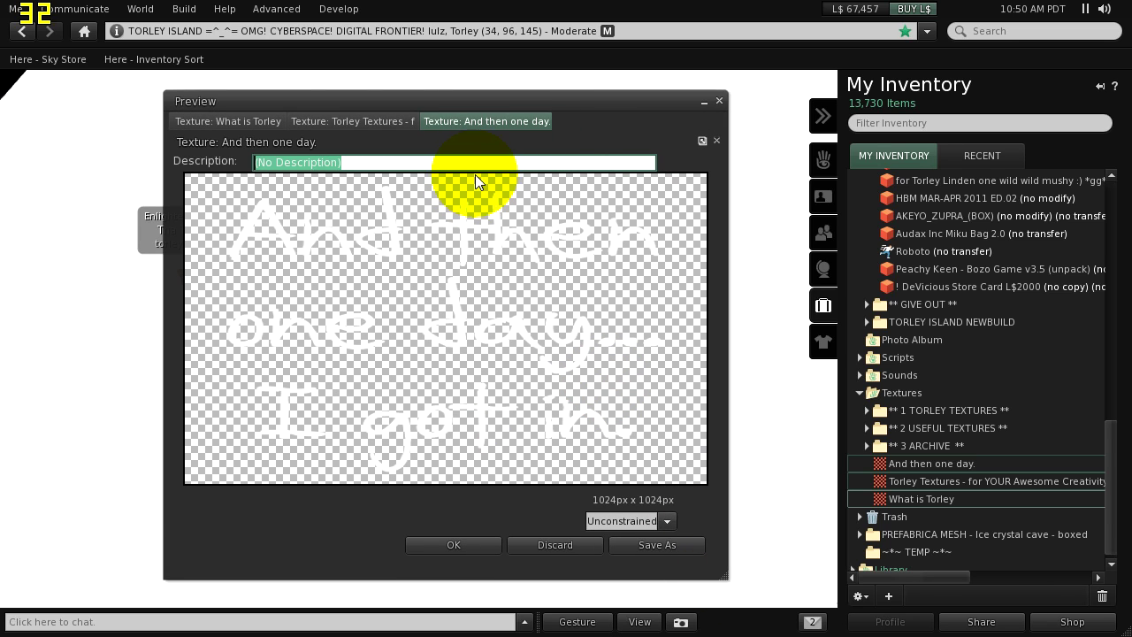
left_click(347, 120)
left_click(232, 121)
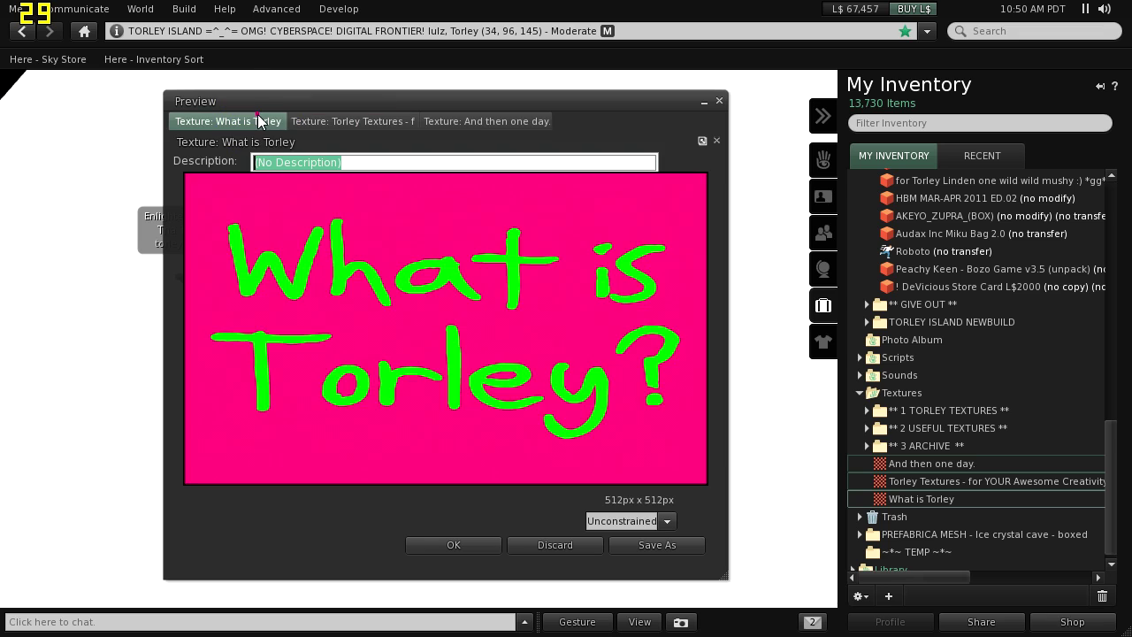
left_click(715, 142)
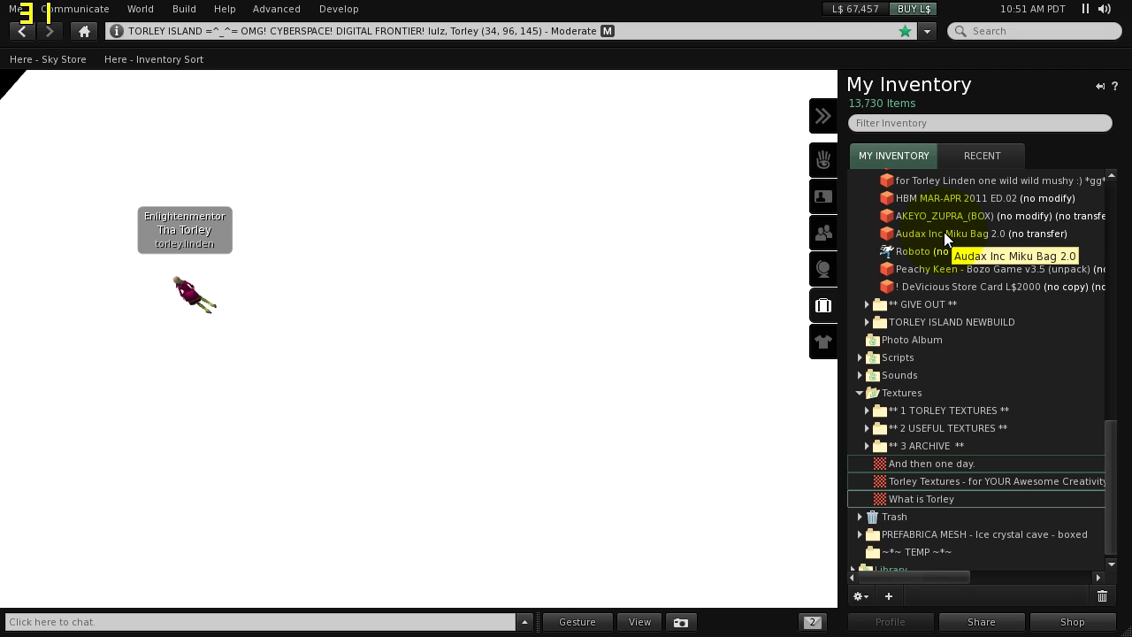
Filter the inventory for "object" and select the second generic Object in Lost And Found.
left_click(948, 126)
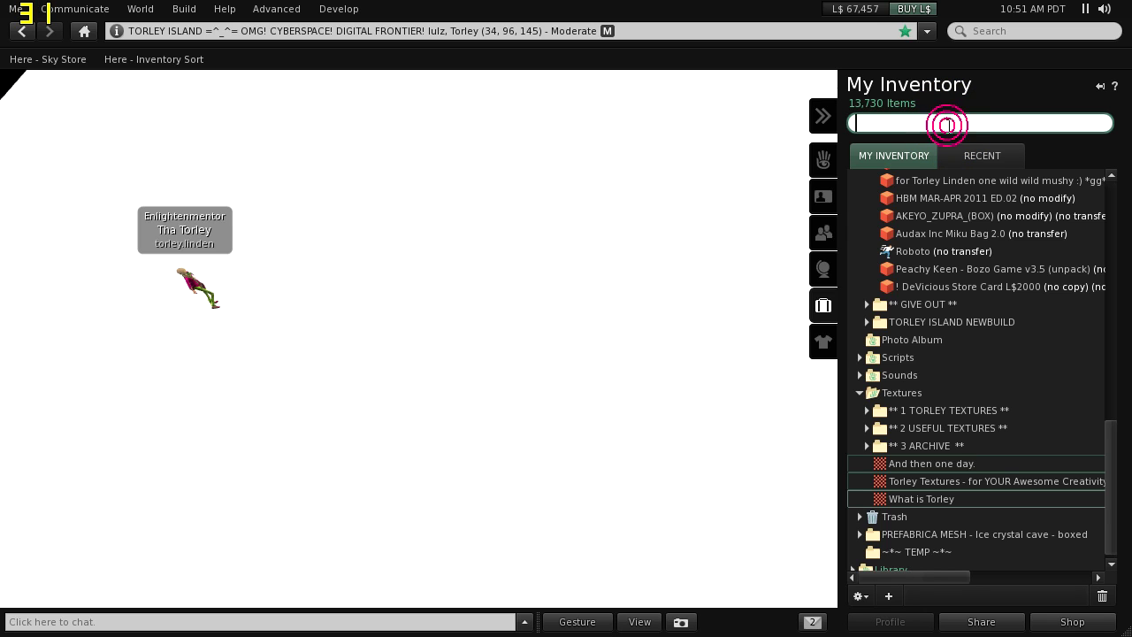
type("object")
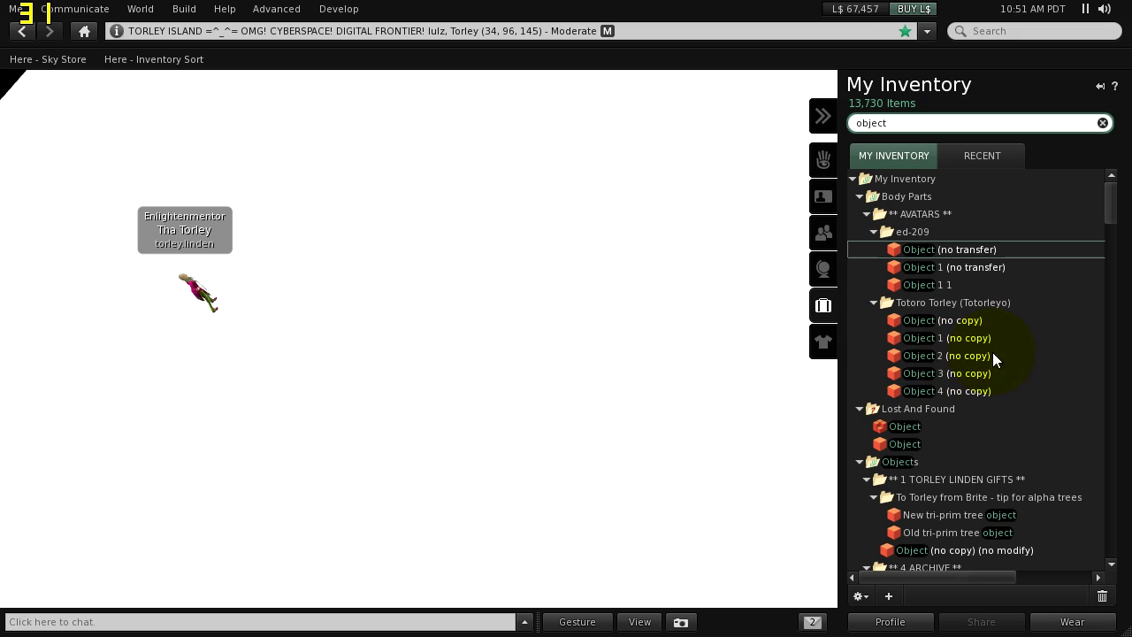
left_click(905, 444)
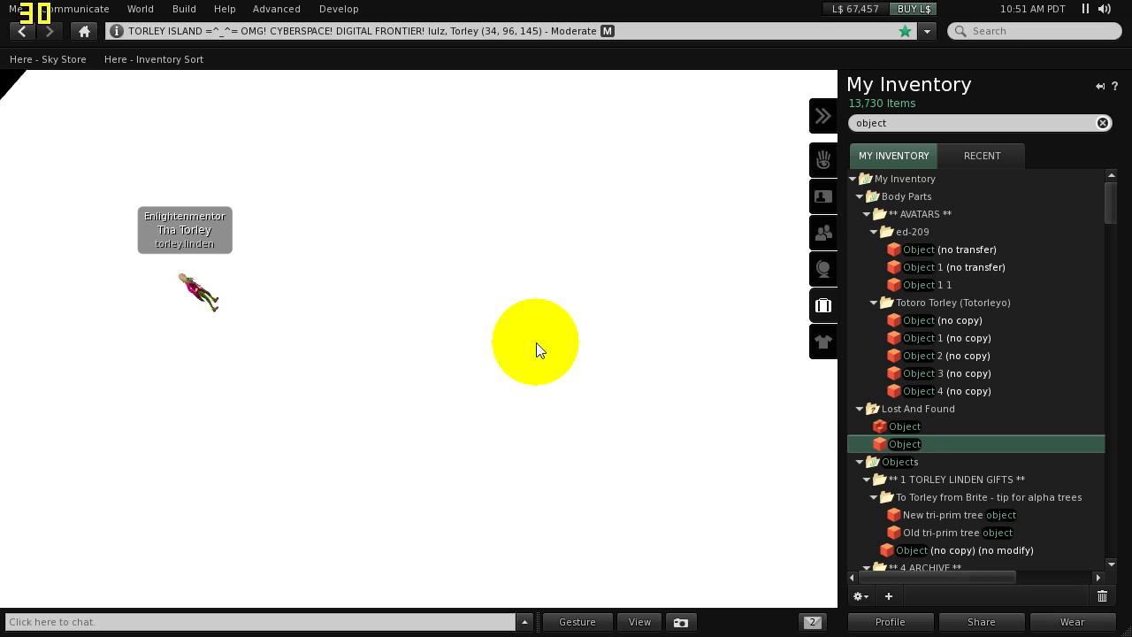
Look through the My Landmarks list on the World Map for repeated store landmarks and close the map.
left_click(145, 10)
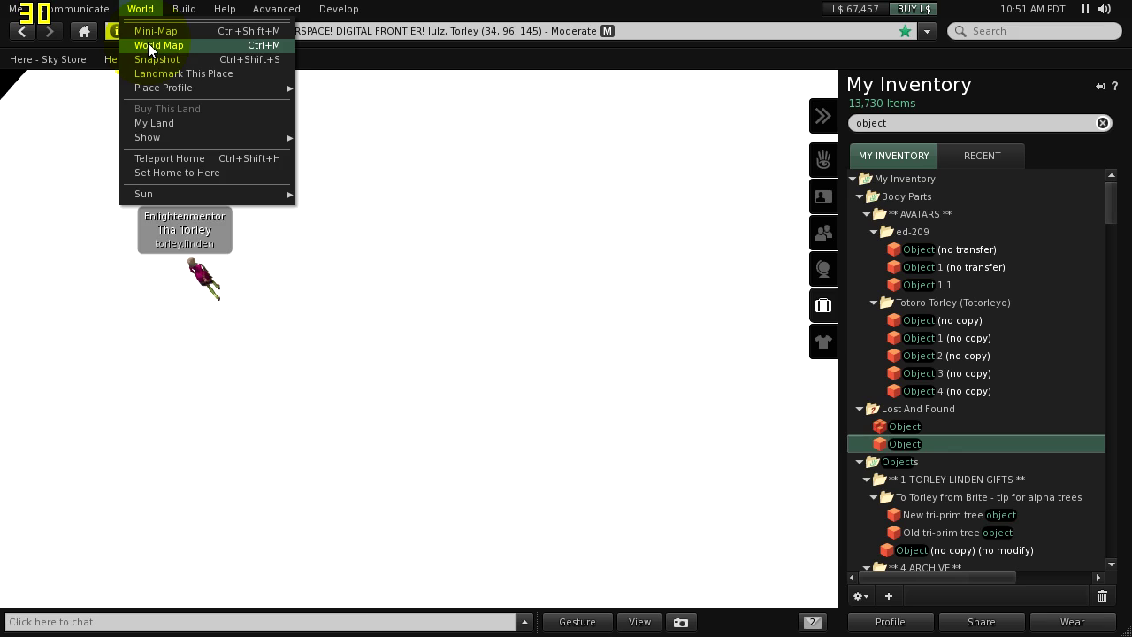
left_click(155, 46)
left_click_drag(406, 103, 562, 73)
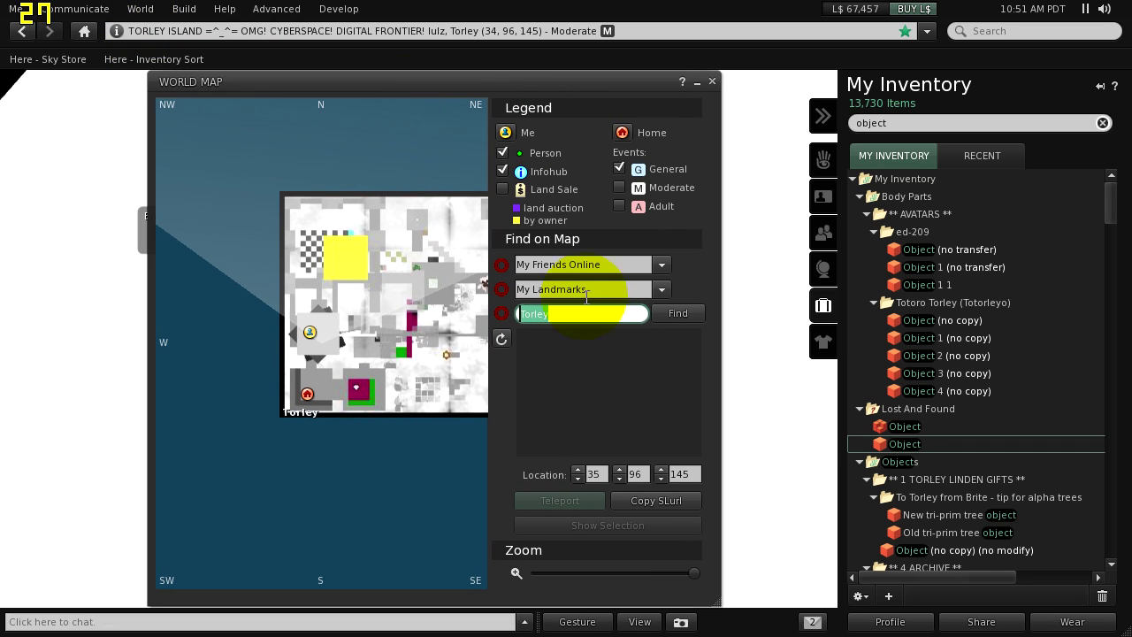
left_click(664, 290)
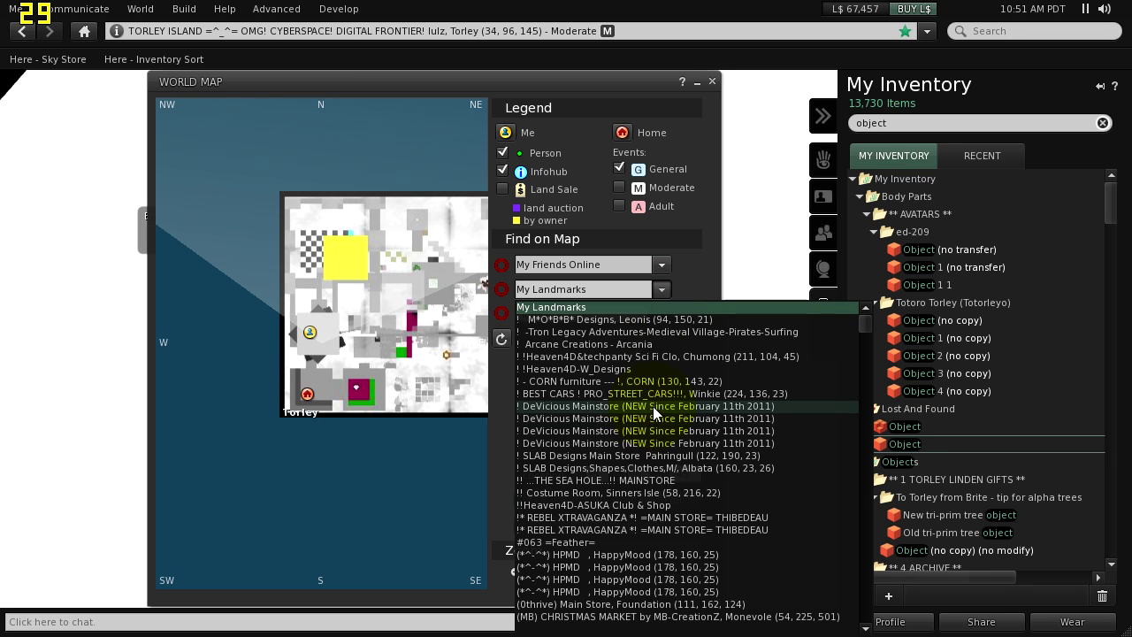
scroll(660, 442, "down", 2)
scroll(659, 442, "down", 5)
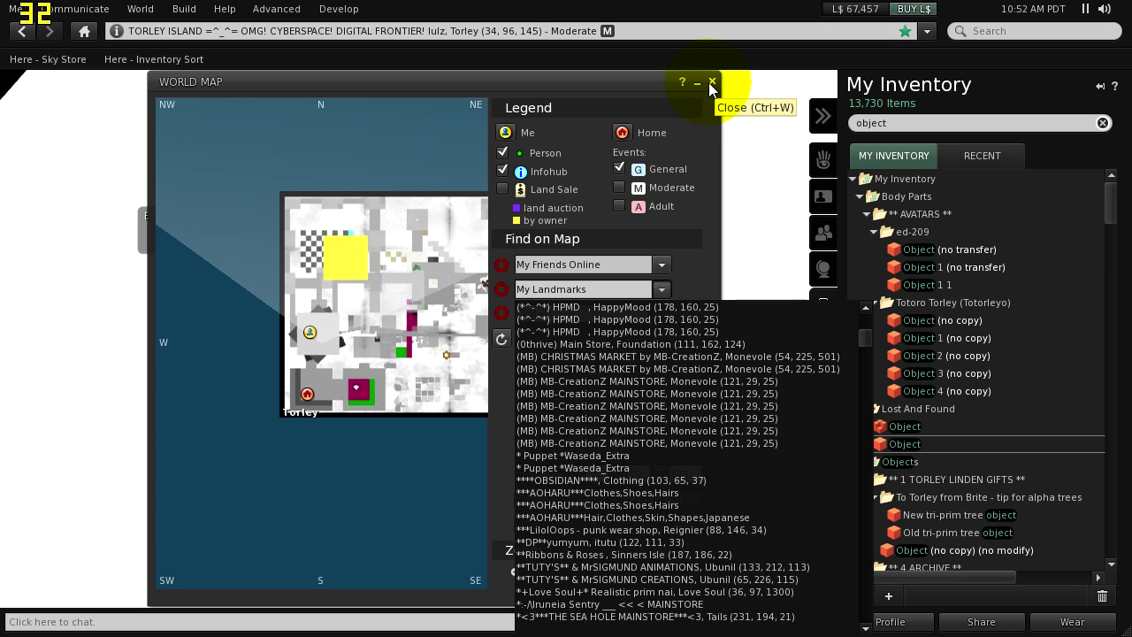
scroll(703, 425, "down", 6)
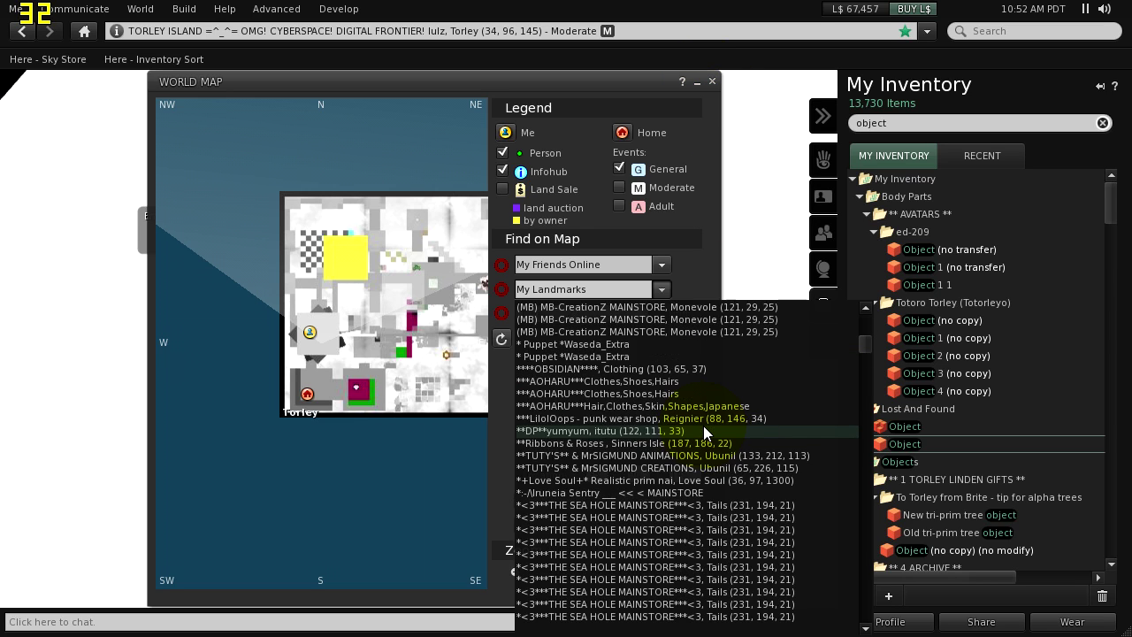
scroll(703, 426, "down", 2)
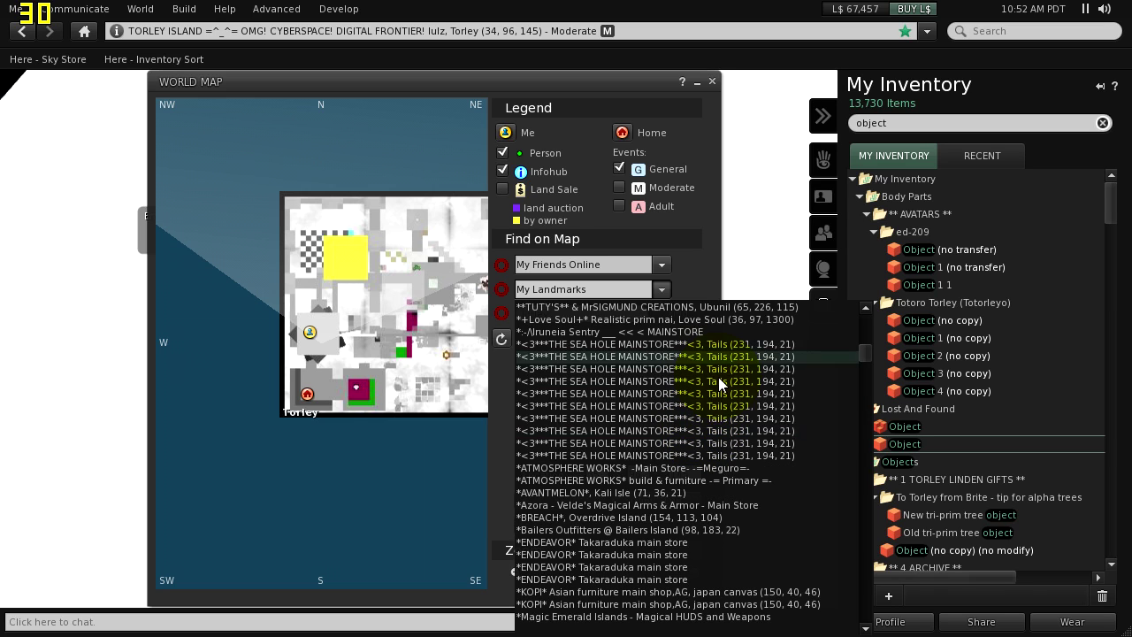
left_click(712, 82)
Filter the inventory for "sea hole" and limit the shown item types to Landmarks only.
left_click(897, 121)
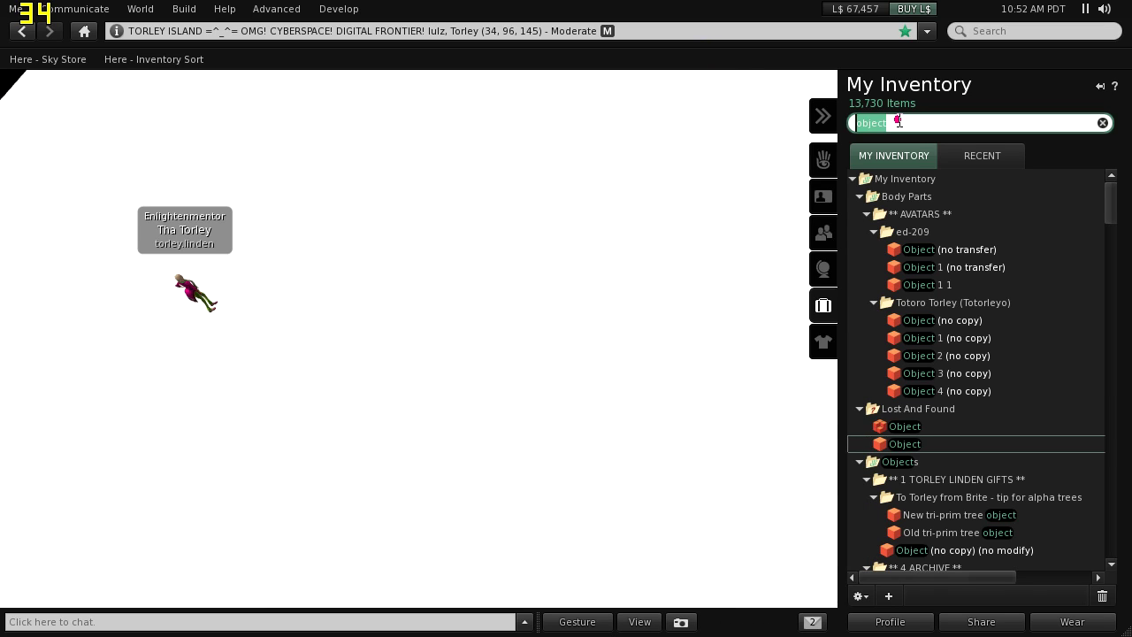
type("sea holes")
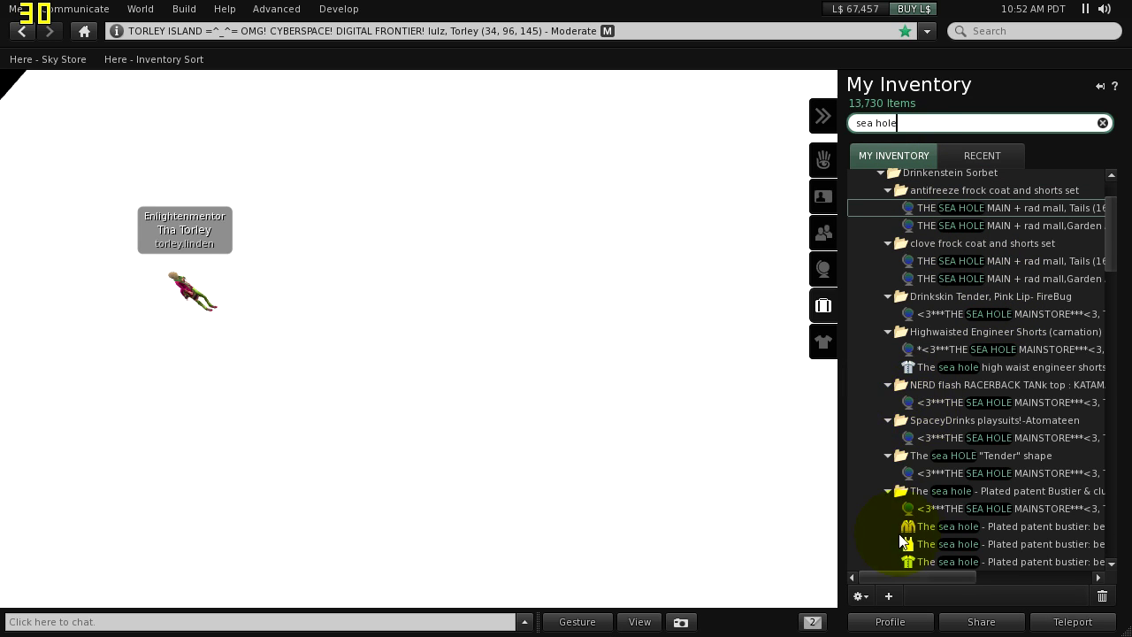
left_click(857, 596)
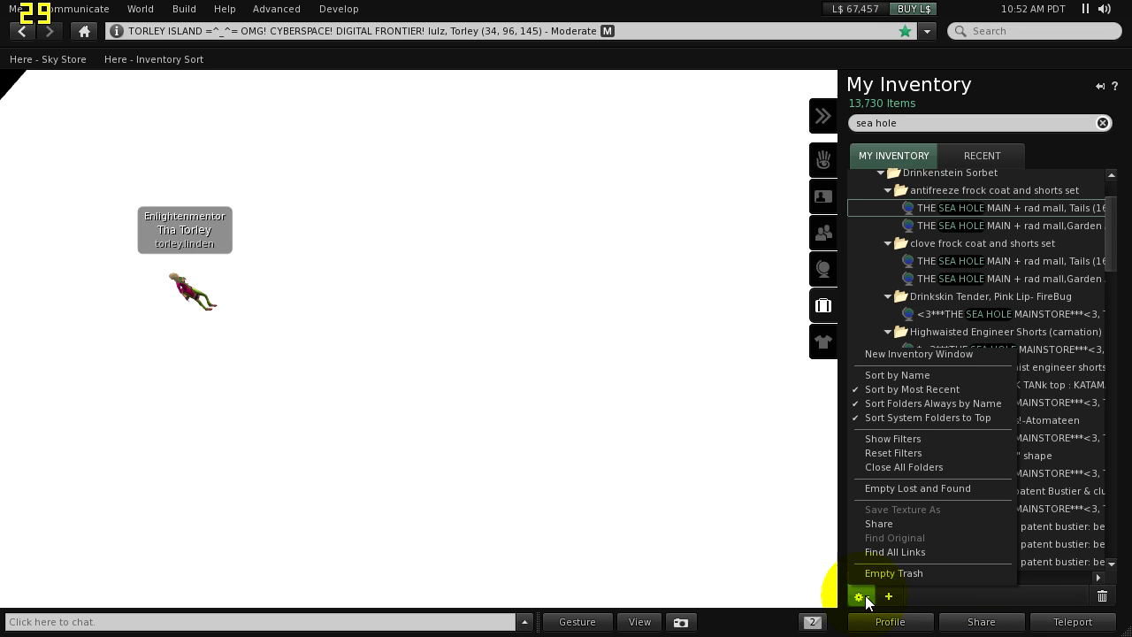
left_click(924, 439)
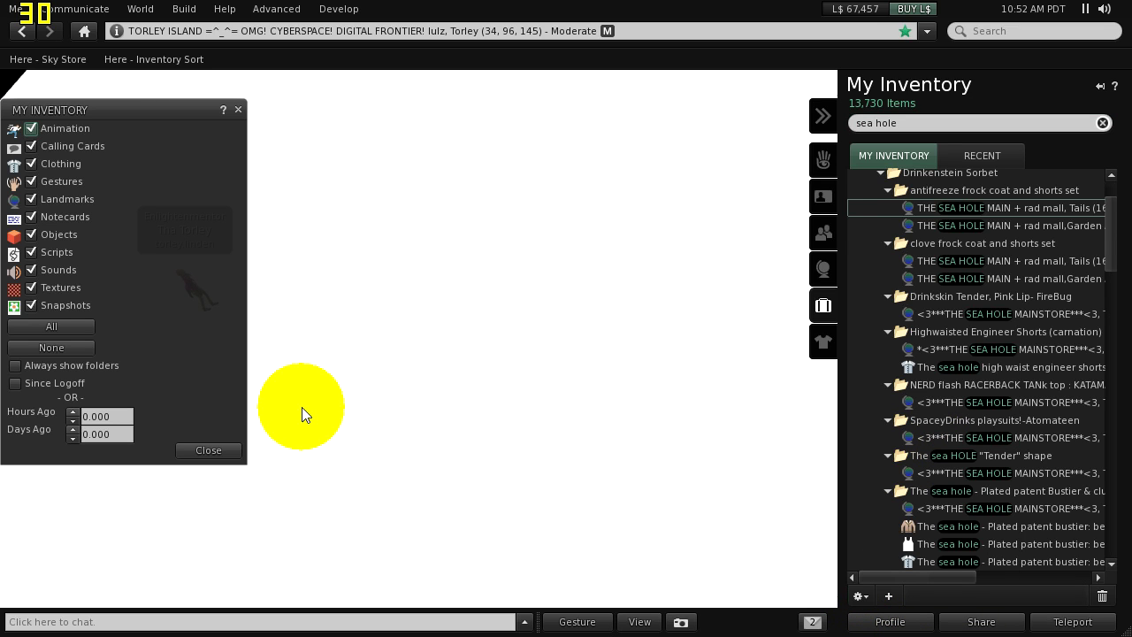
left_click(80, 344)
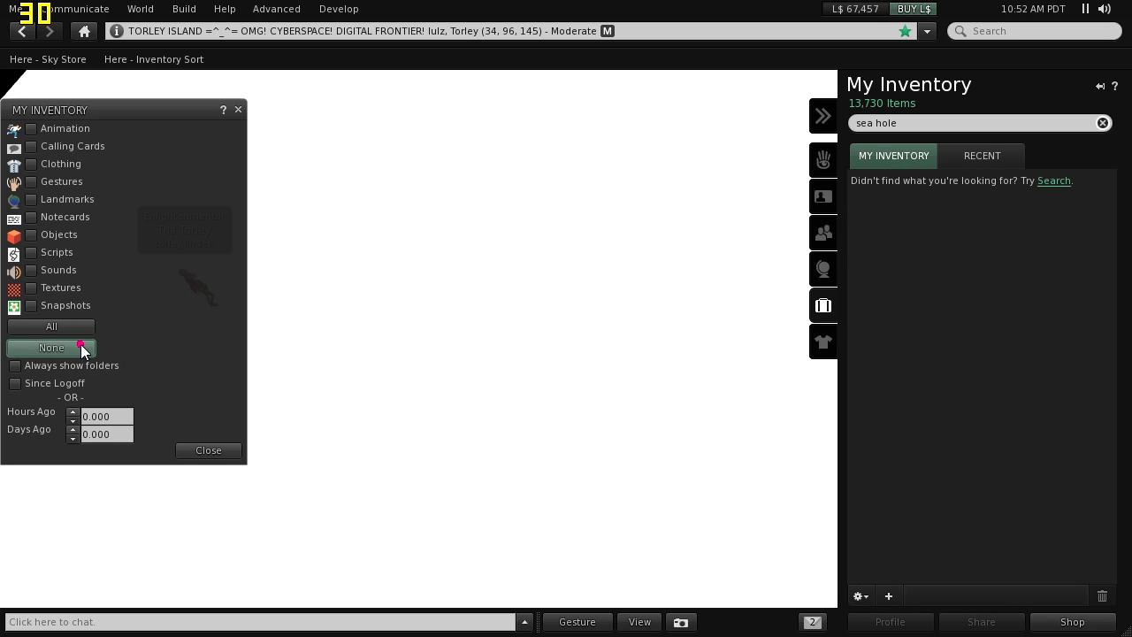
left_click(32, 200)
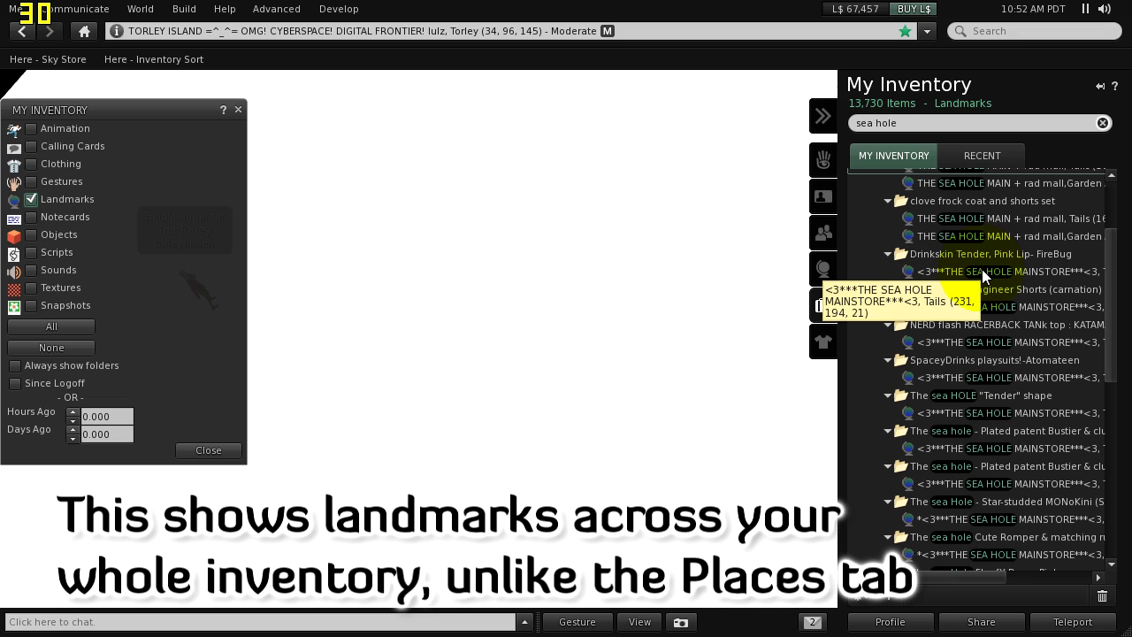
Select six SEA HOLE landmarks together, from the clove frock coat folder through SpaceyDrinks playsuits, and bring up their available actions.
right_click(952, 310)
left_click(926, 311)
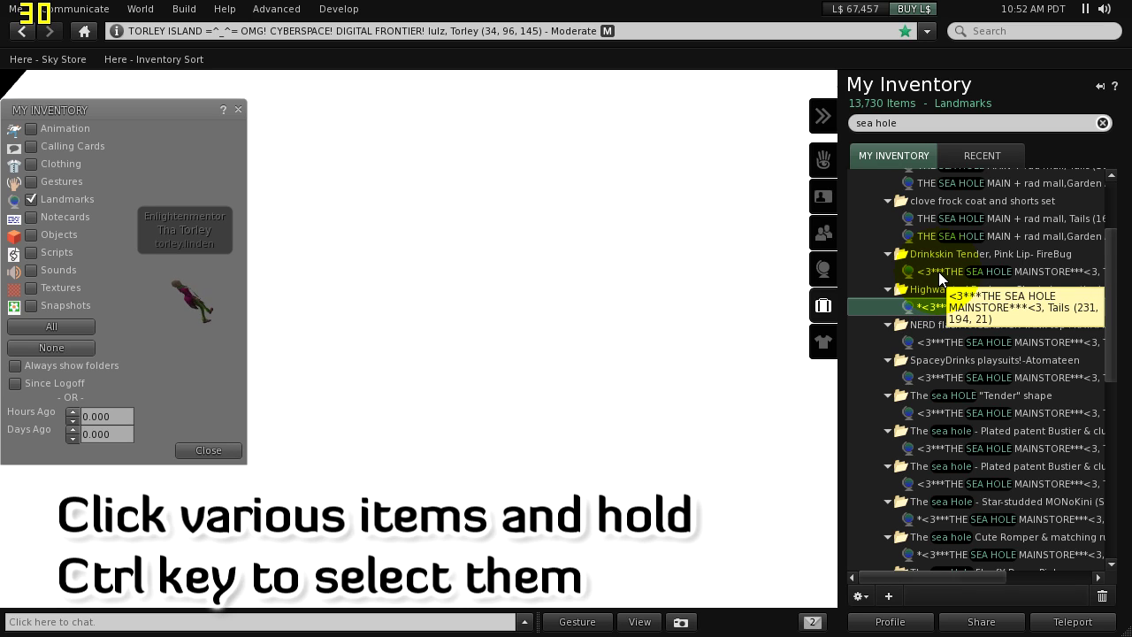
left_click(941, 269, "ctrl")
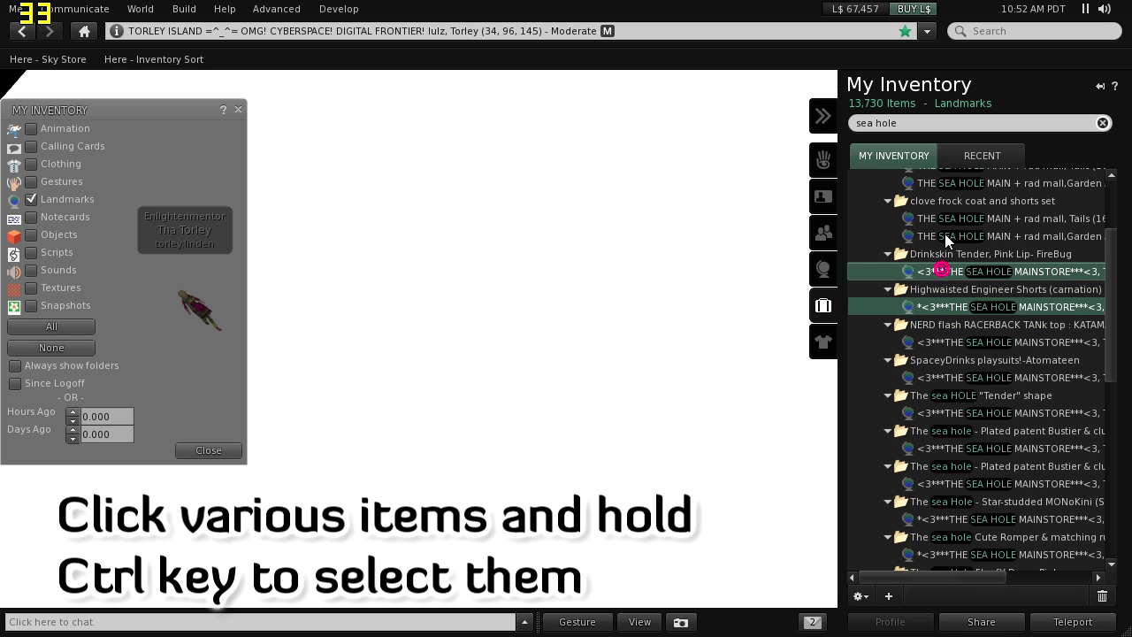
left_click(943, 232, "ctrl")
left_click(940, 218, "ctrl")
left_click(944, 340, "ctrl")
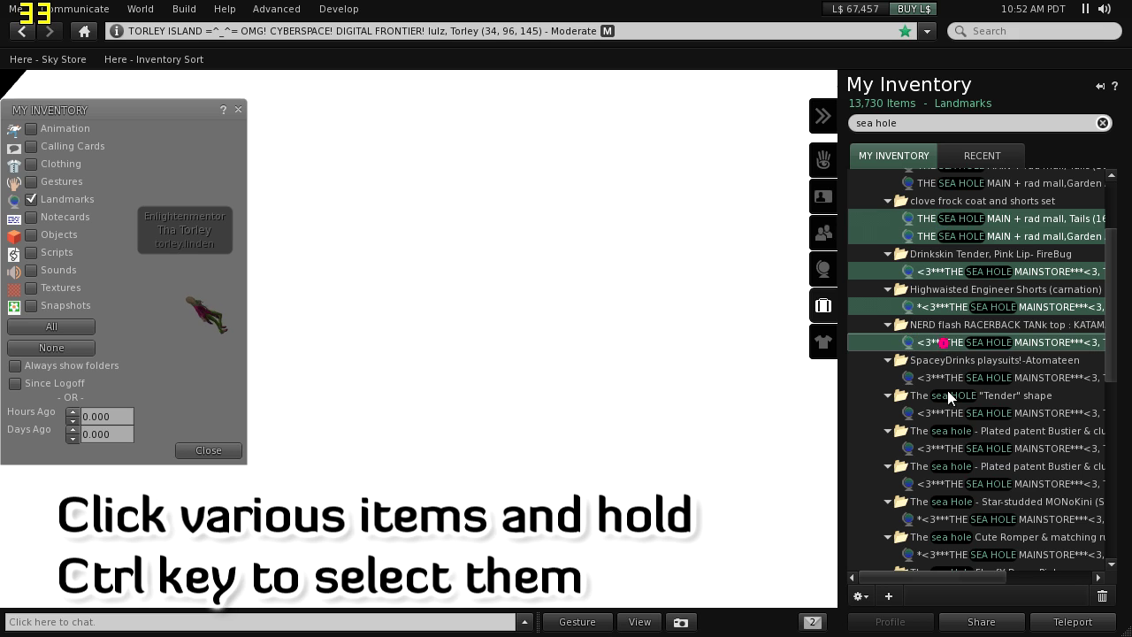
left_click(943, 377, "ctrl")
right_click(941, 381)
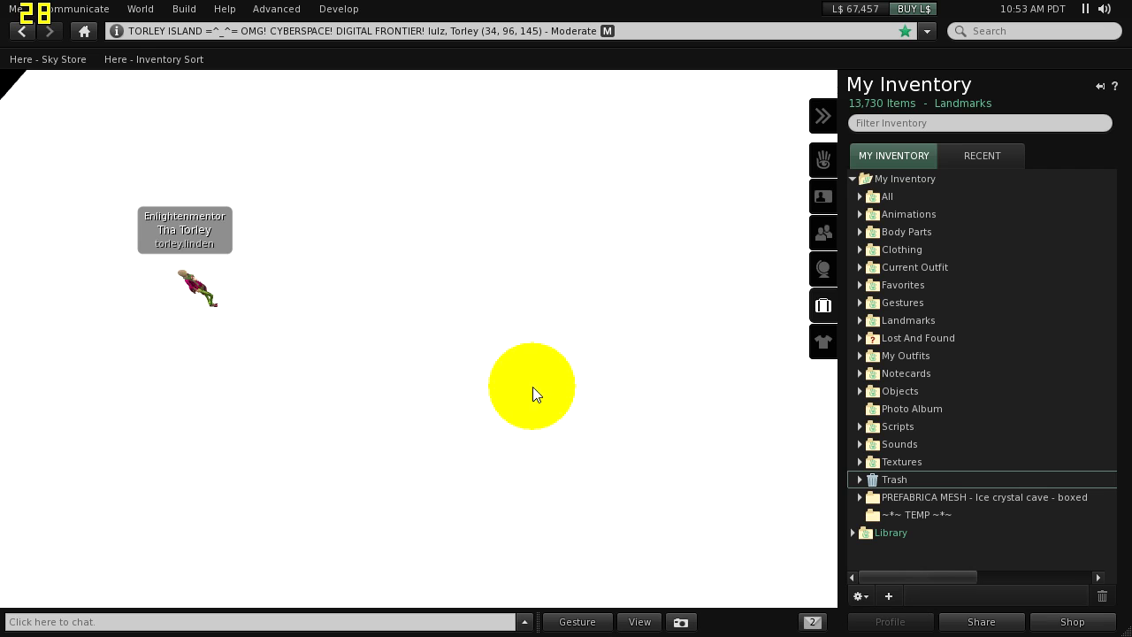
Build a new wooden box on the ground near the avatar and show its empty contents.
mouse_move(274, 252)
left_mouse_down()
mouse_move(327, 232)
mouse_move(424, 336)
mouse_move(575, 417)
left_mouse_up()
left_click(576, 418, "alt")
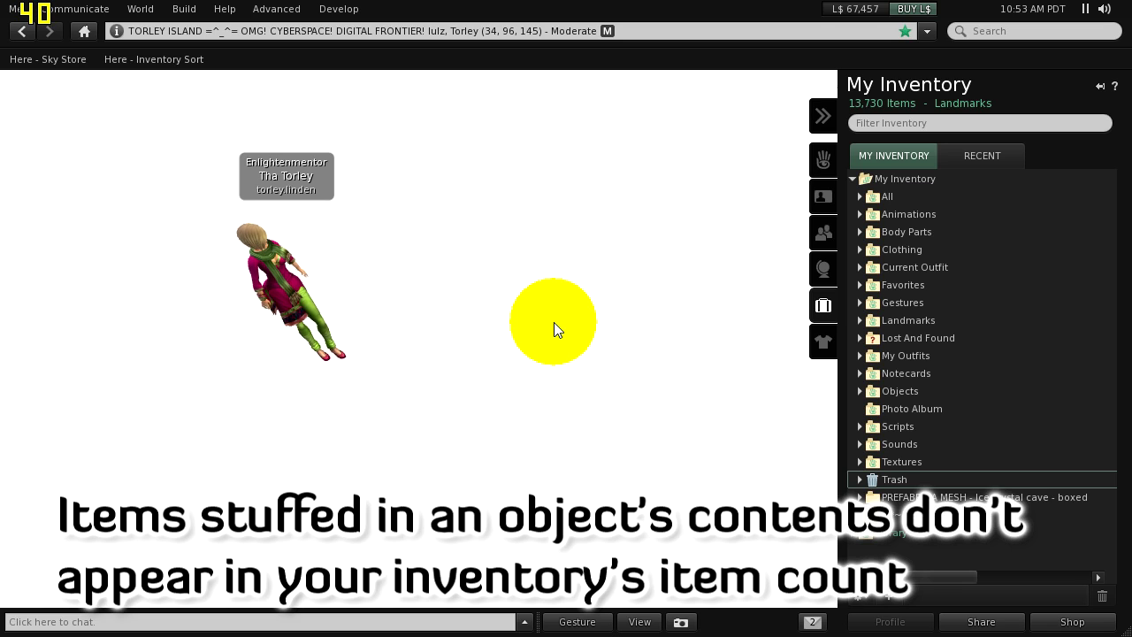
right_click(553, 321)
left_click(586, 357)
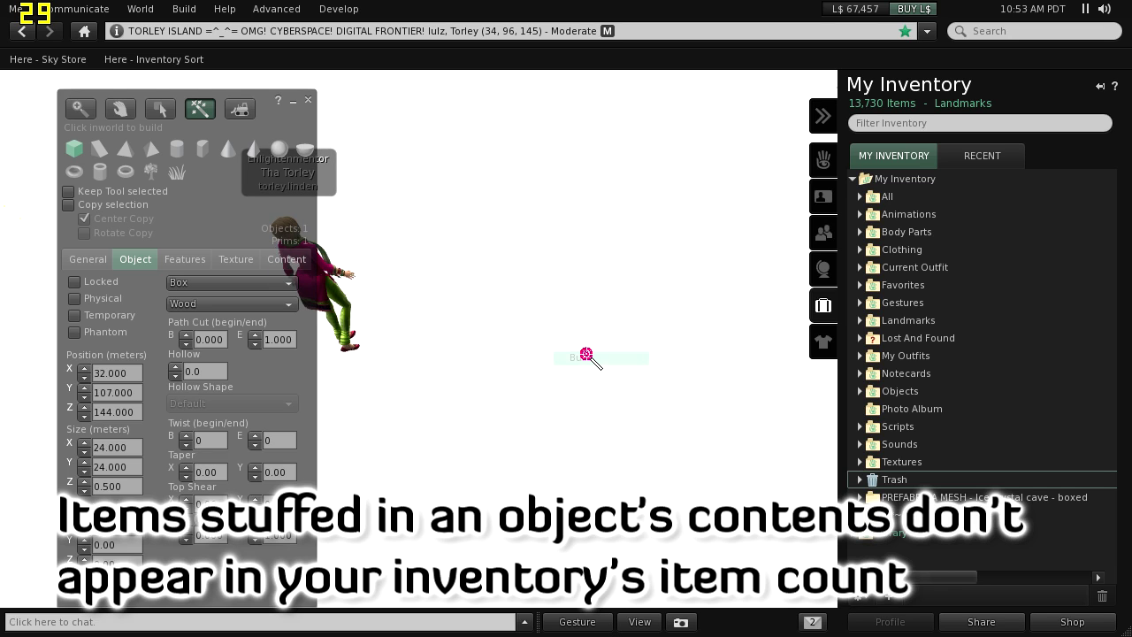
left_click(577, 358)
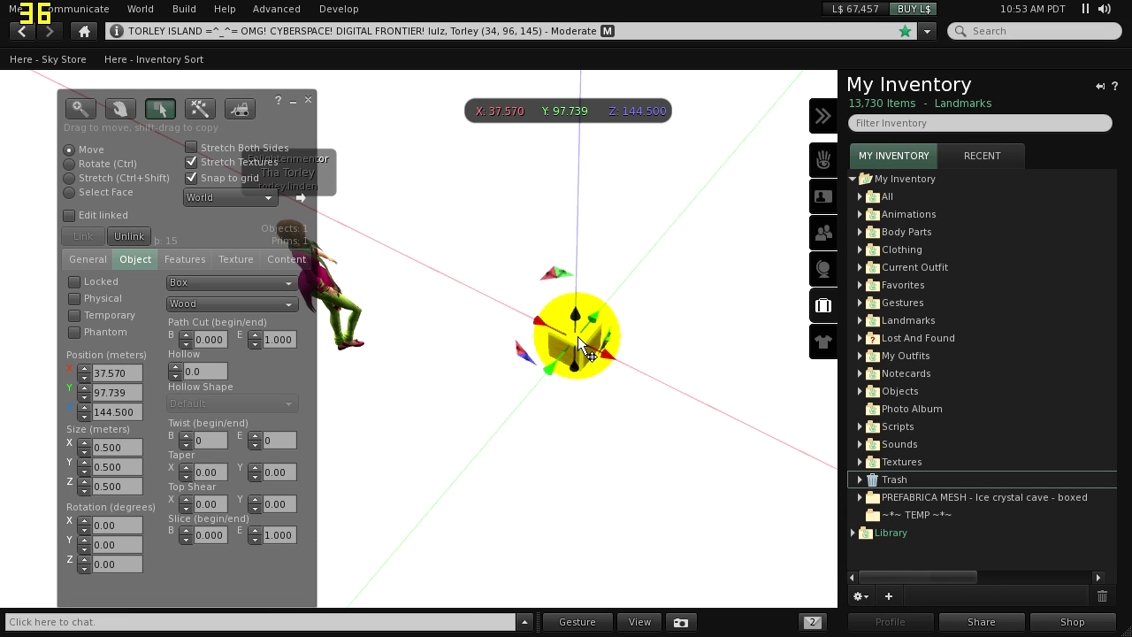
left_click_drag(579, 346, 363, 268)
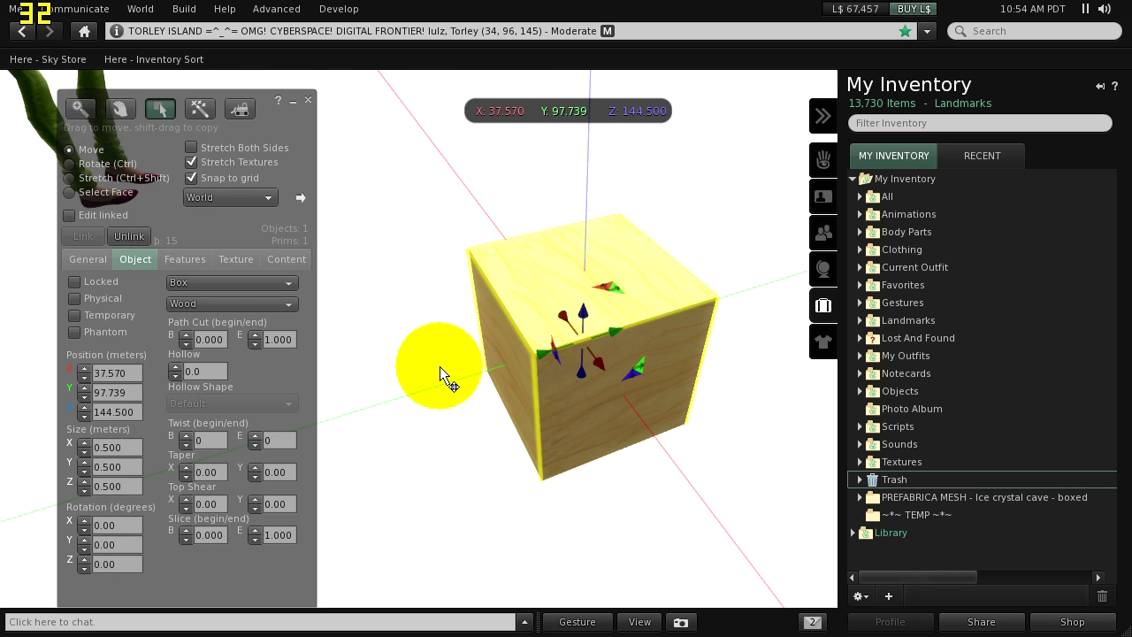
left_click(296, 260)
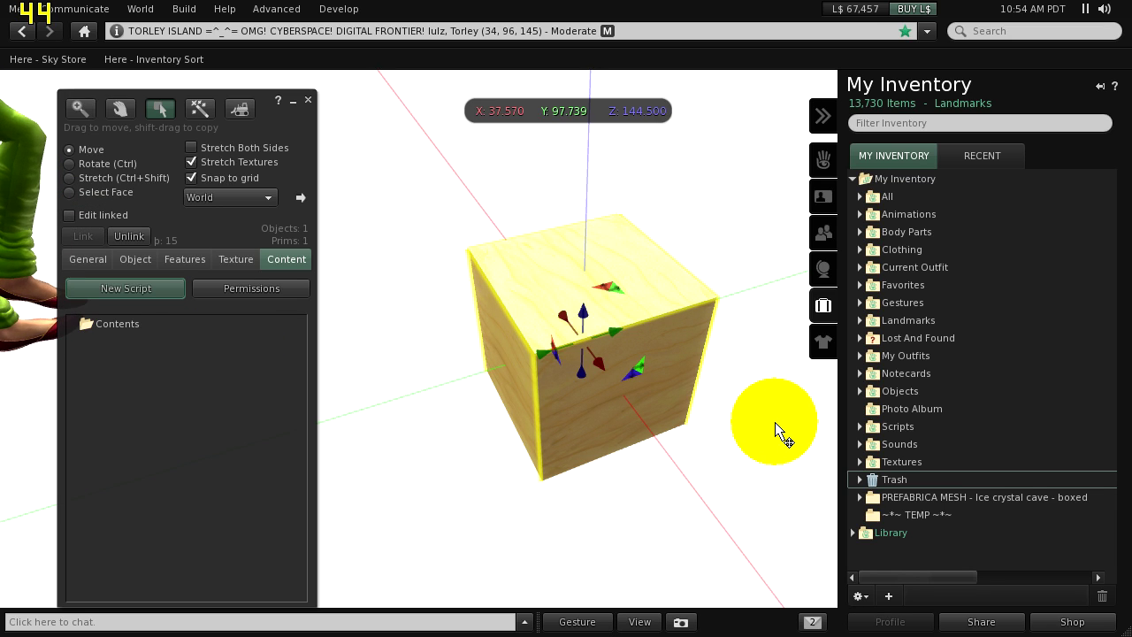
Add the Hippiestock 2011 Picture notecard from the Notecards ** ARCHIVE ** folder to the box's contents.
left_click(862, 391)
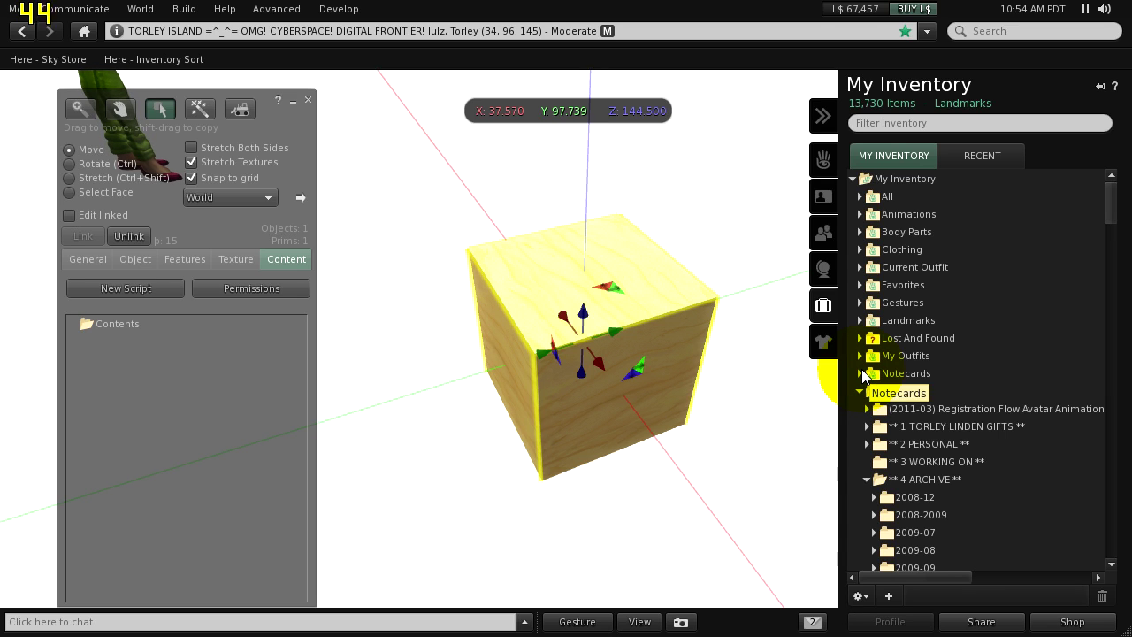
left_click(861, 374)
left_click(869, 391)
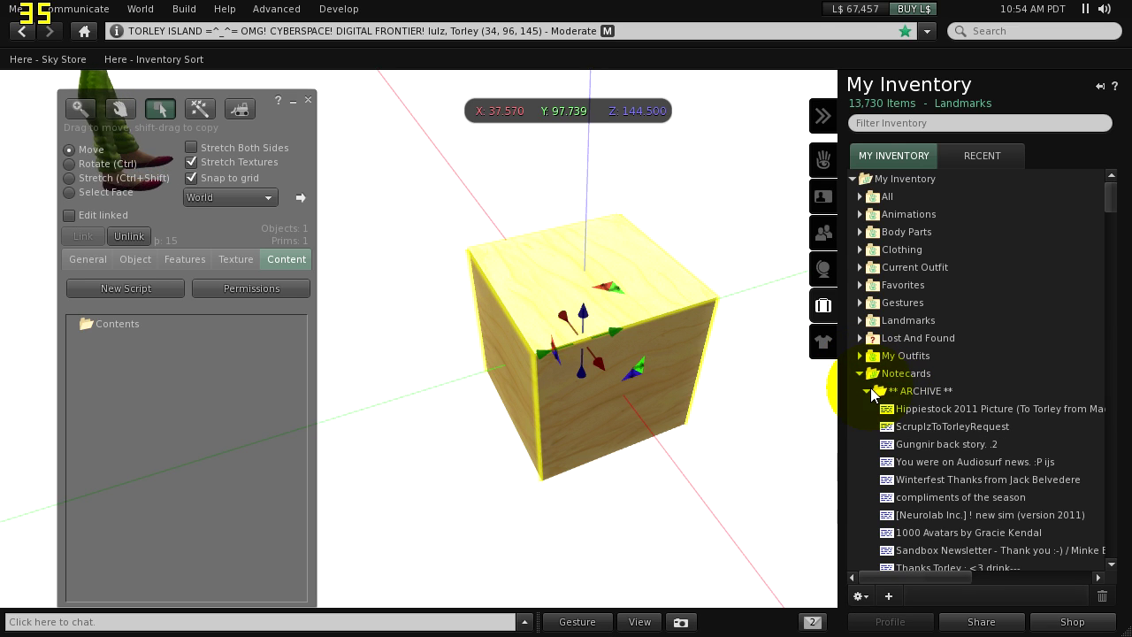
left_click(910, 409)
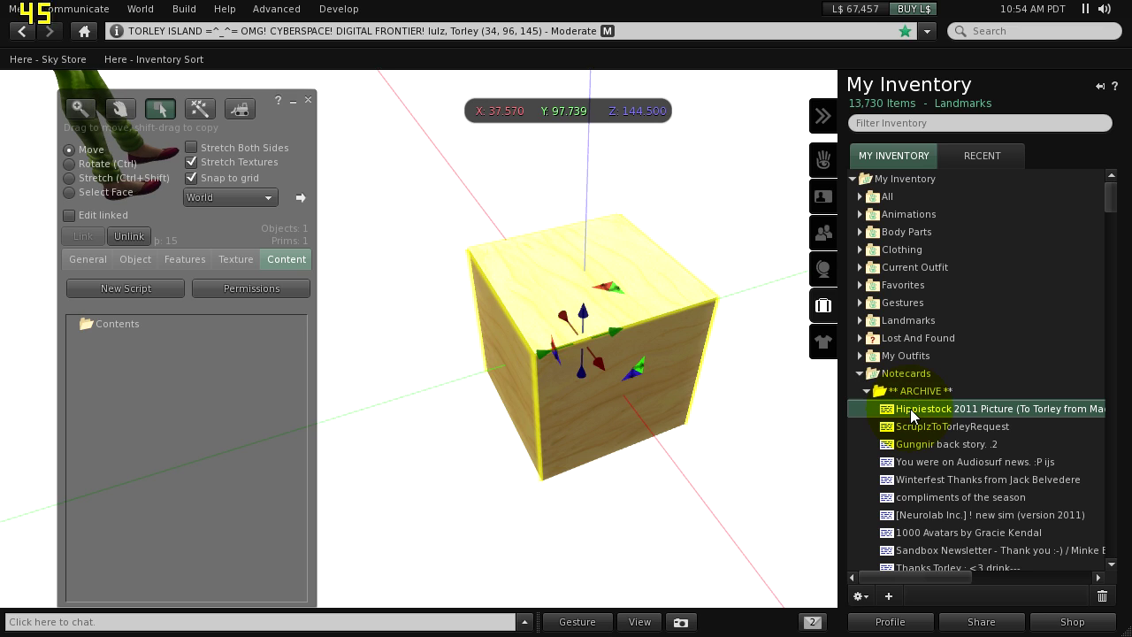
left_click_drag(909, 408, 239, 425)
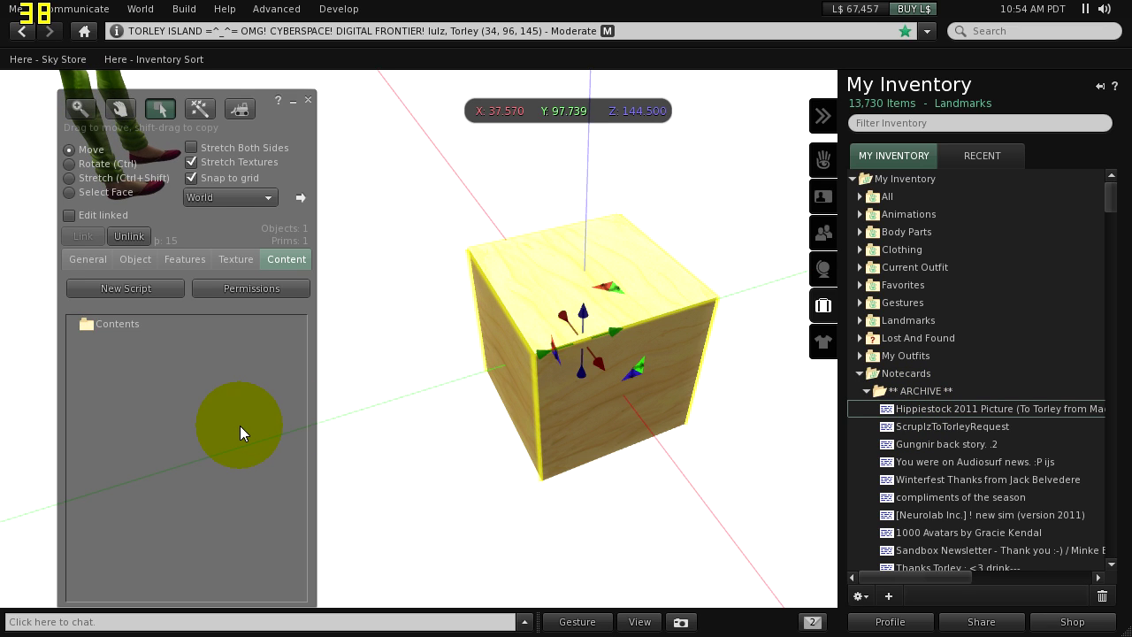
Collapse the Notecards folder and the Objects ** 4 ARCHIVE ** folder, and expand TORLEY ISLAND NEWBUILD.
left_click(858, 373)
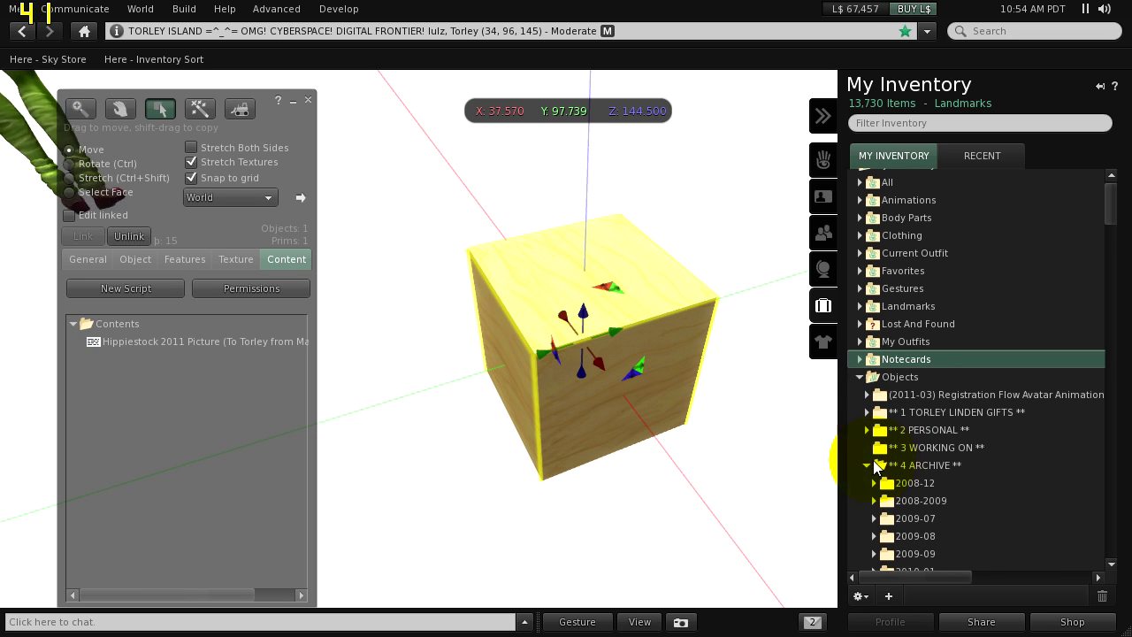
left_click(867, 479)
scroll(876, 466, "down", 2)
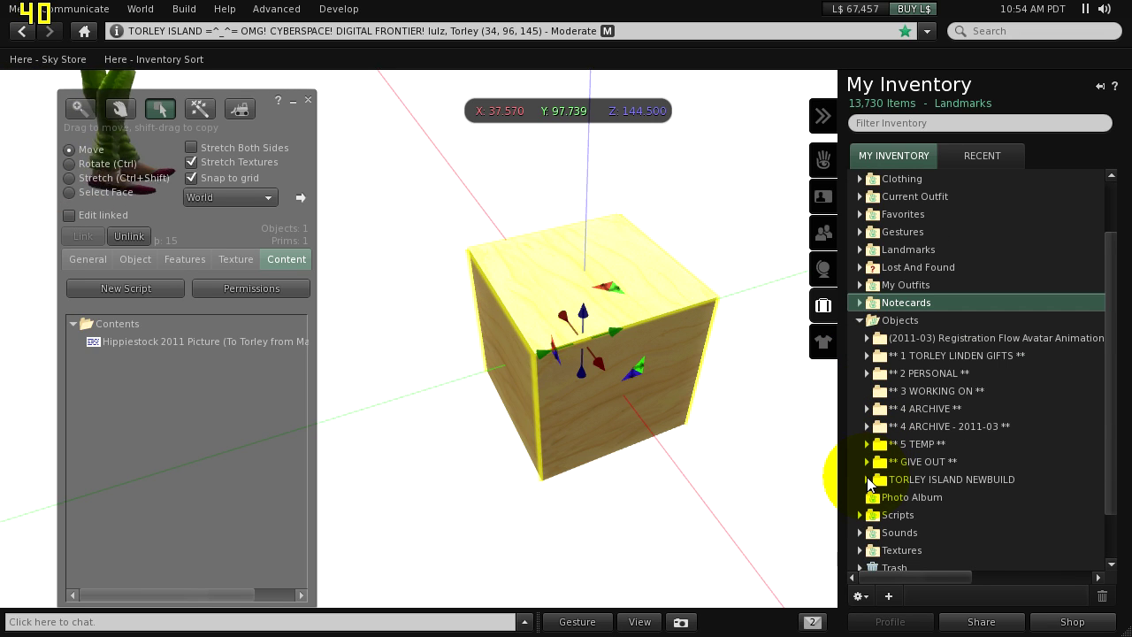
left_click(867, 479)
scroll(870, 482, "down", 10)
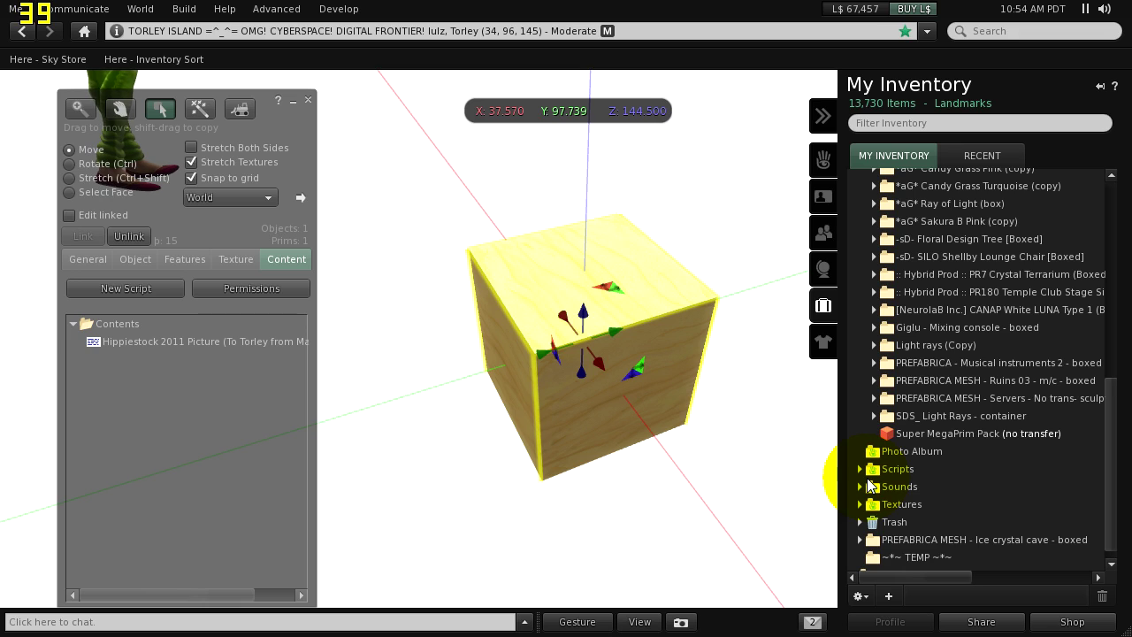
scroll(870, 484, "down", 1)
Add the three loose textures in the Textures folder, from And then one day. through What is Torley, to the box's contents.
left_click(860, 491)
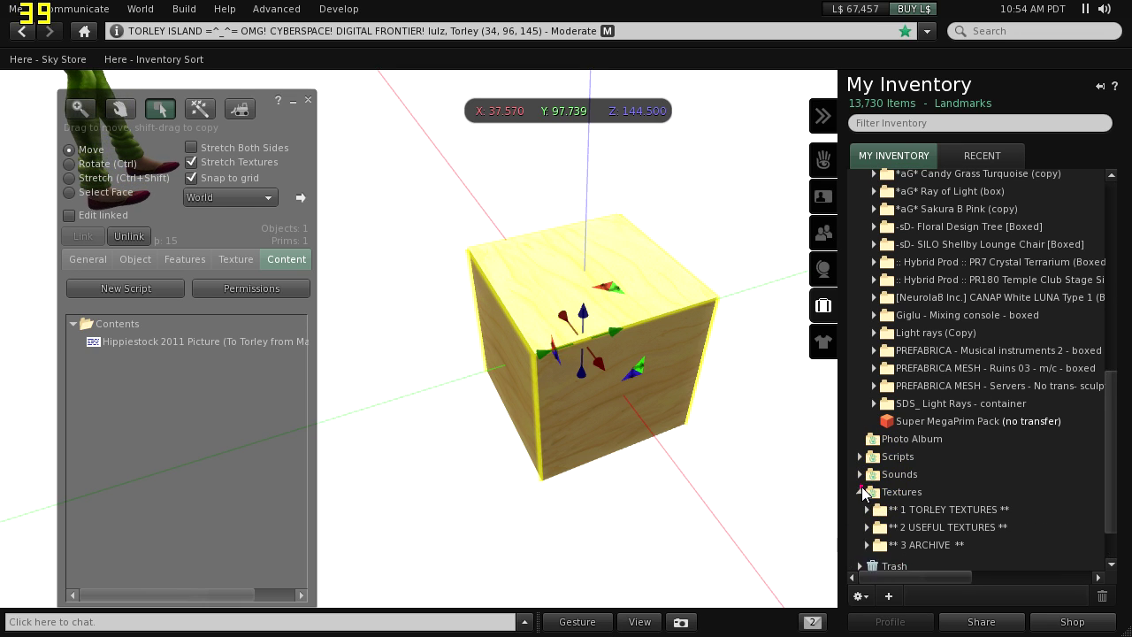
scroll(864, 486, "down", 3)
left_click(898, 456)
left_click(884, 491, "shift")
left_click_drag(915, 476, 610, 489)
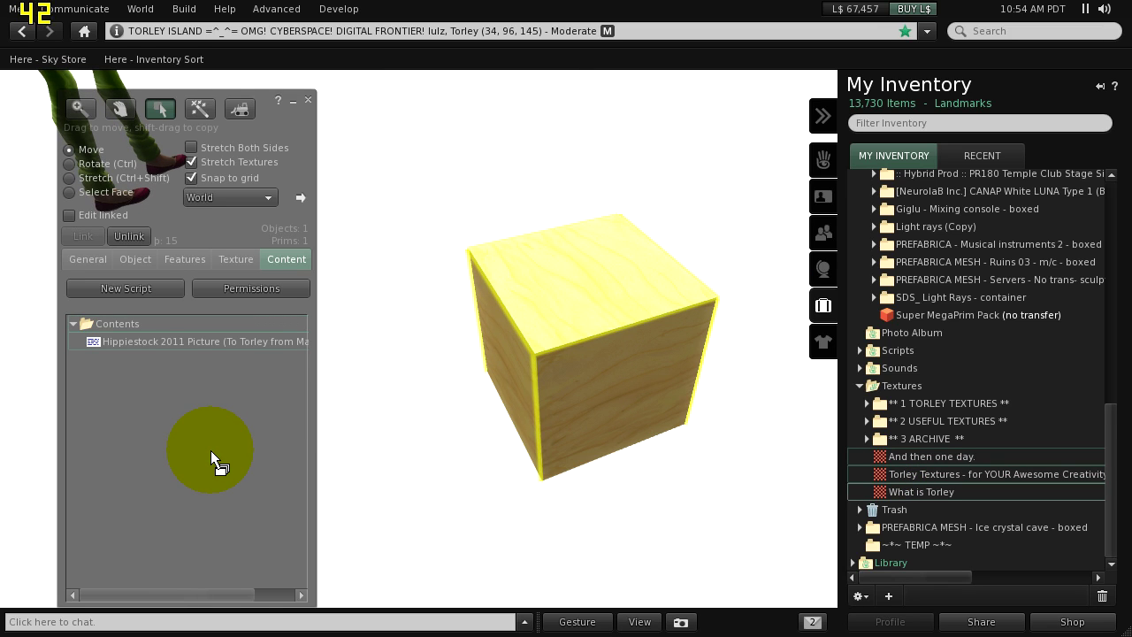
left_click_drag(210, 451, 210, 450)
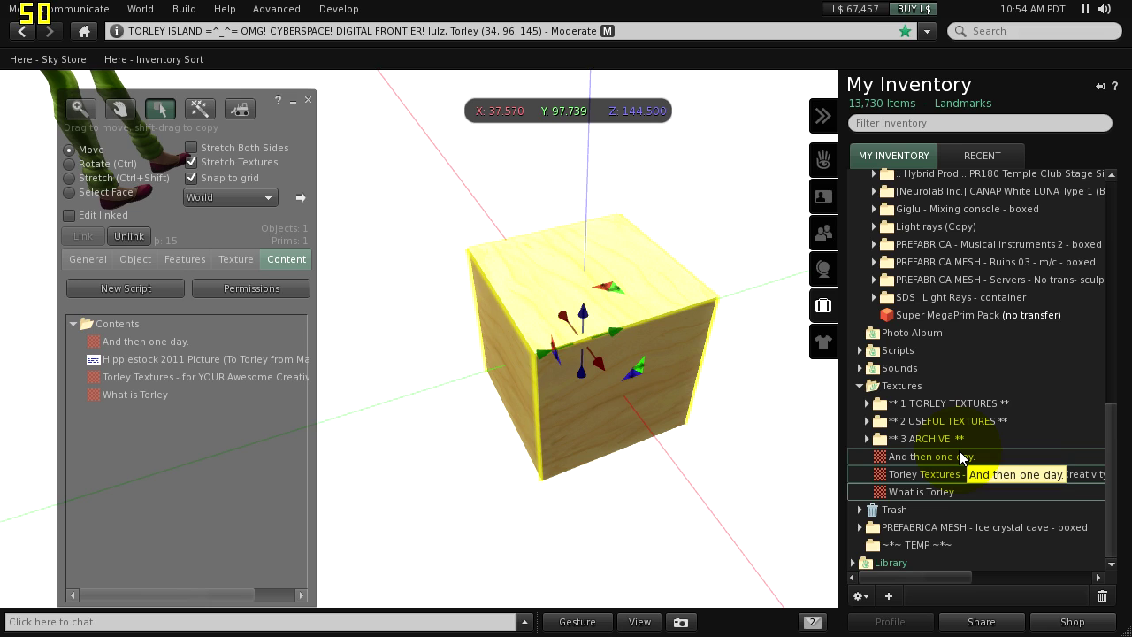
right_click(923, 457)
left_click_drag(923, 457, 265, 378)
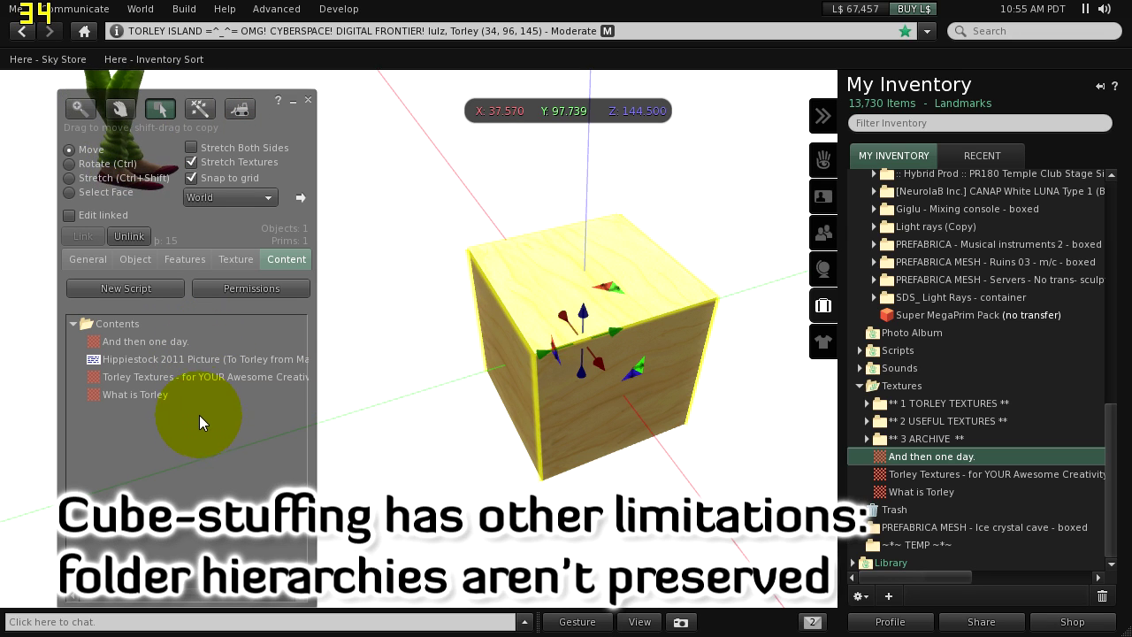
Show the box's general properties and examine its name and description fields.
left_click(97, 259)
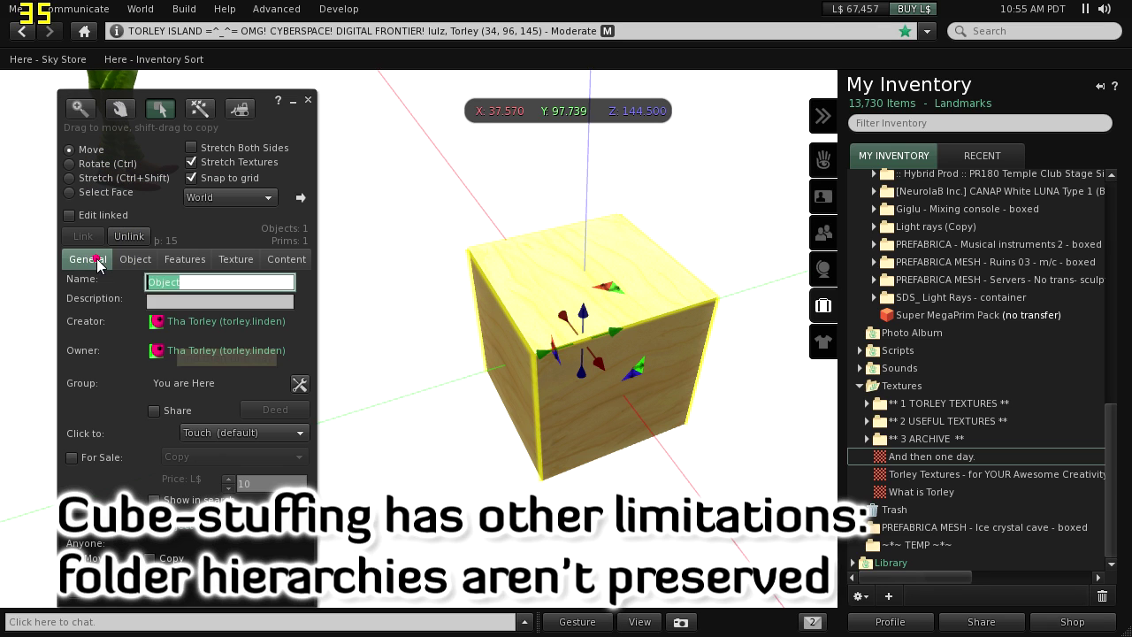
left_click(163, 299)
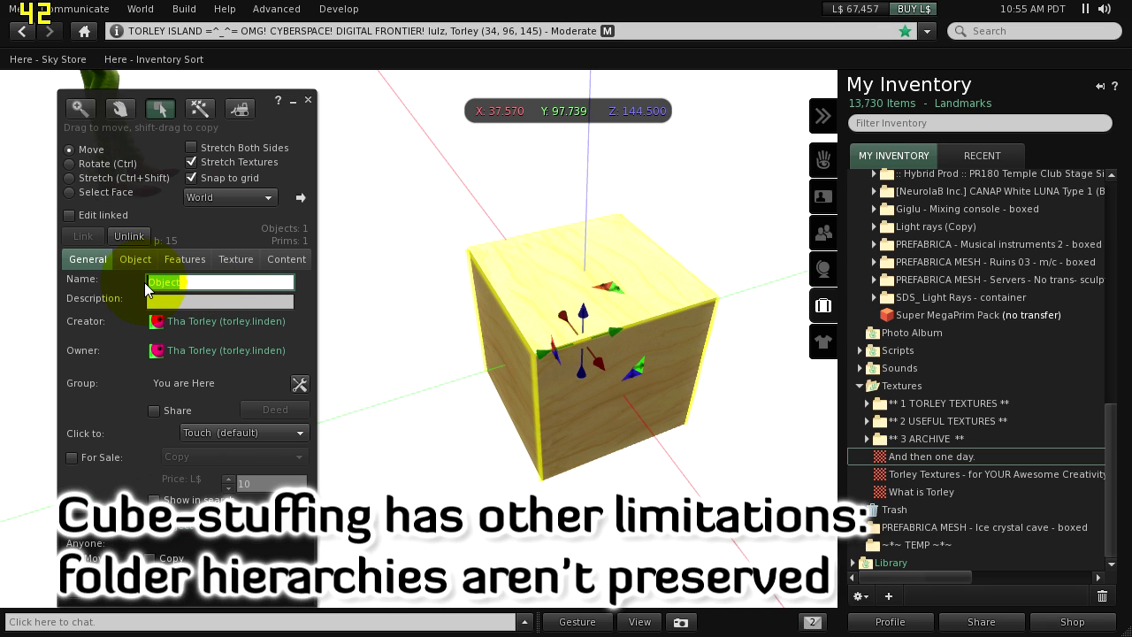
left_click(199, 285)
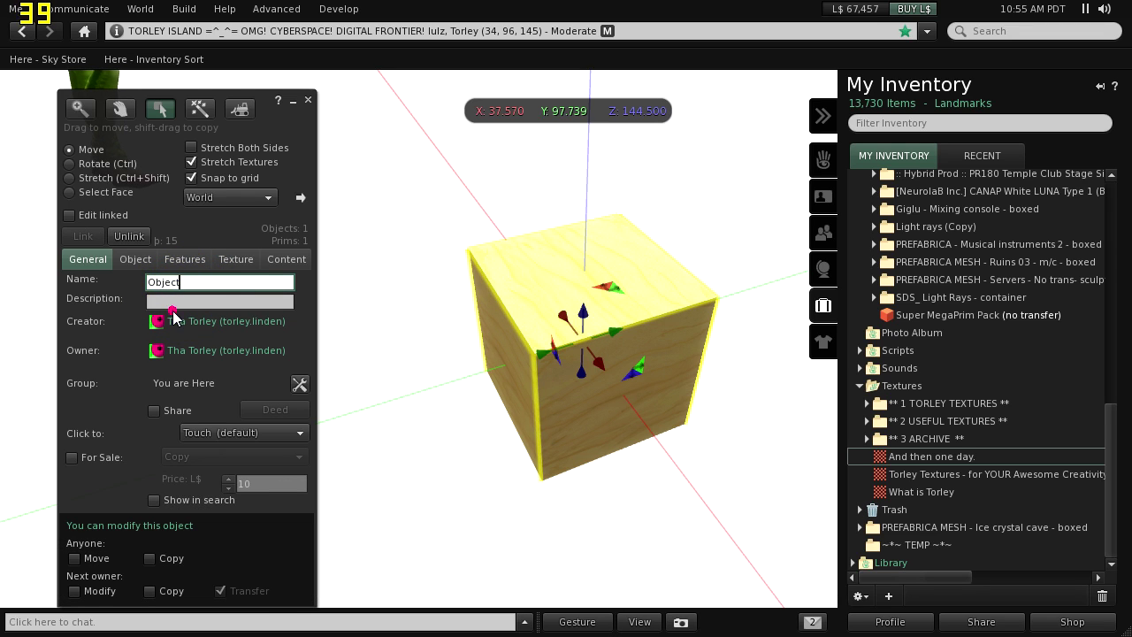
left_click(175, 301)
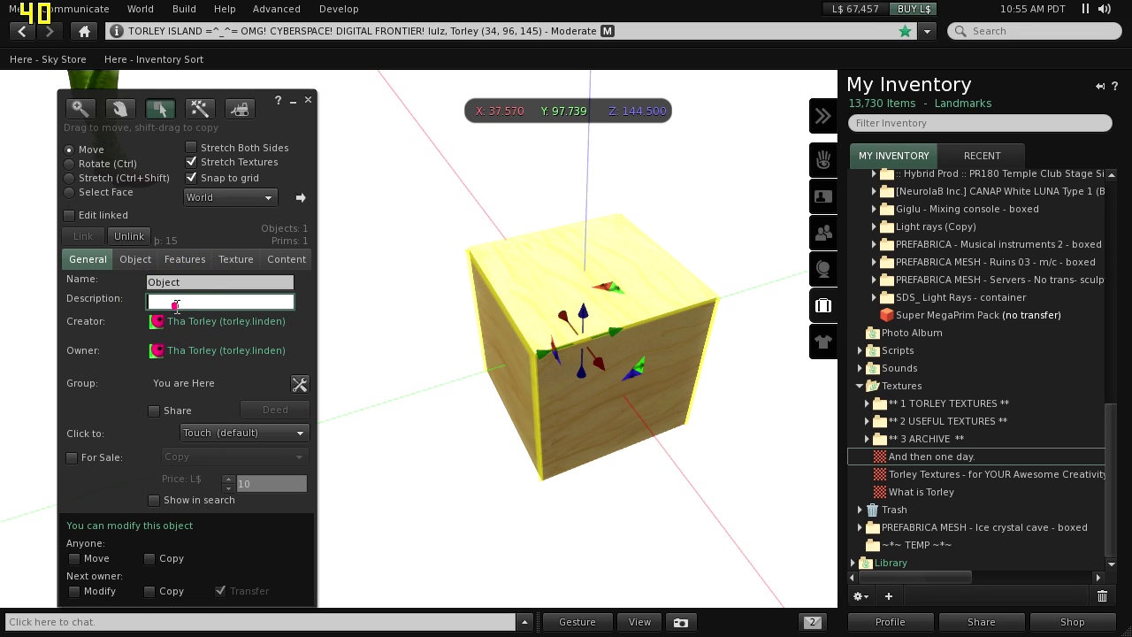
Examine the name and description in the Super MegaPrim Pack item profile, and return to the inventory list.
right_click(941, 314)
left_click(964, 333)
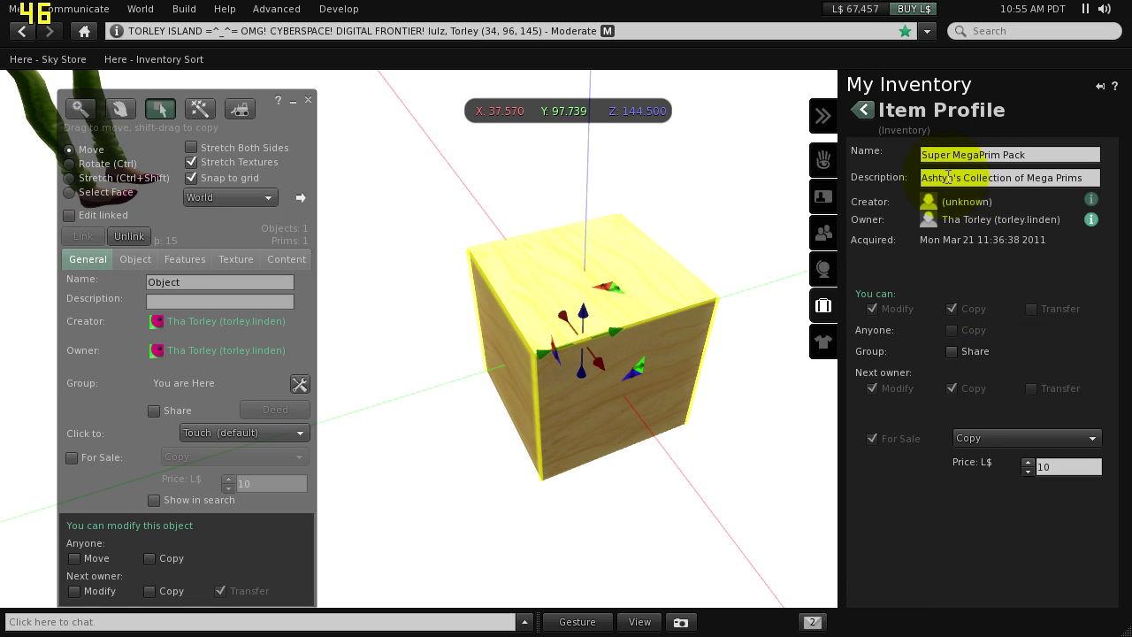
left_click(862, 112)
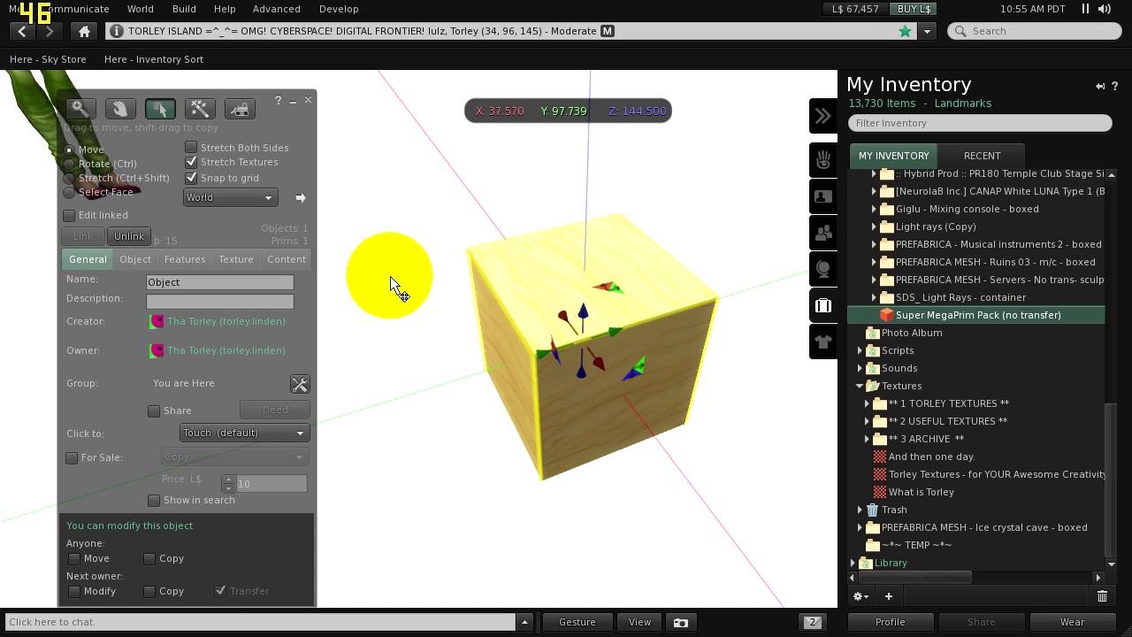
Rename the box STUFF CUBE and take it into the inventory.
left_click(189, 281)
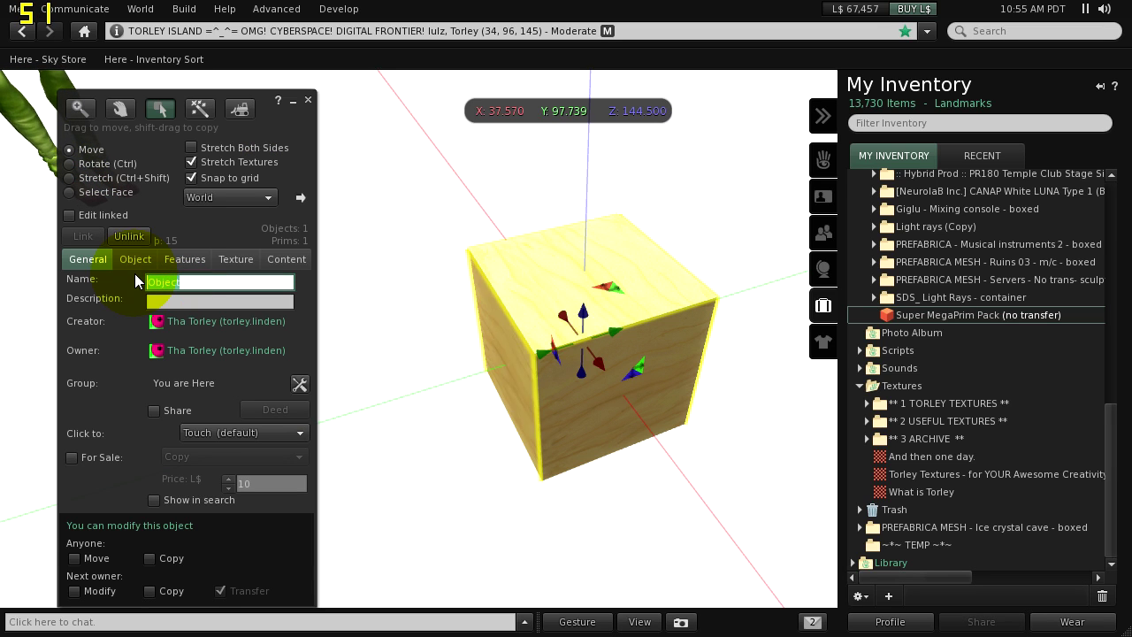
type("STUFF CUBE")
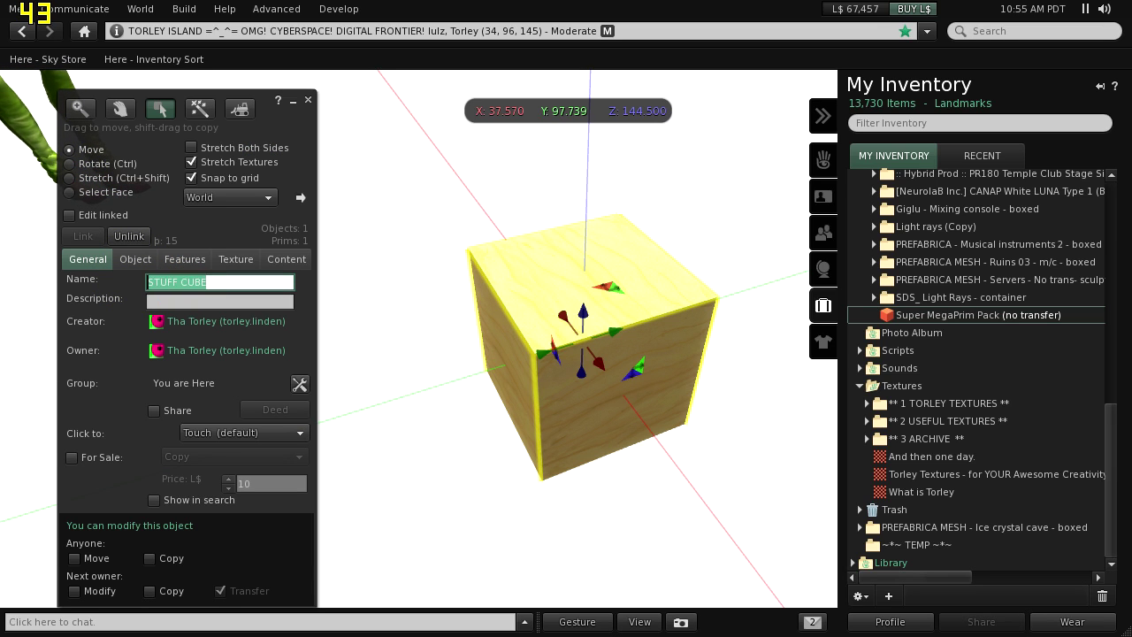
left_click(604, 306)
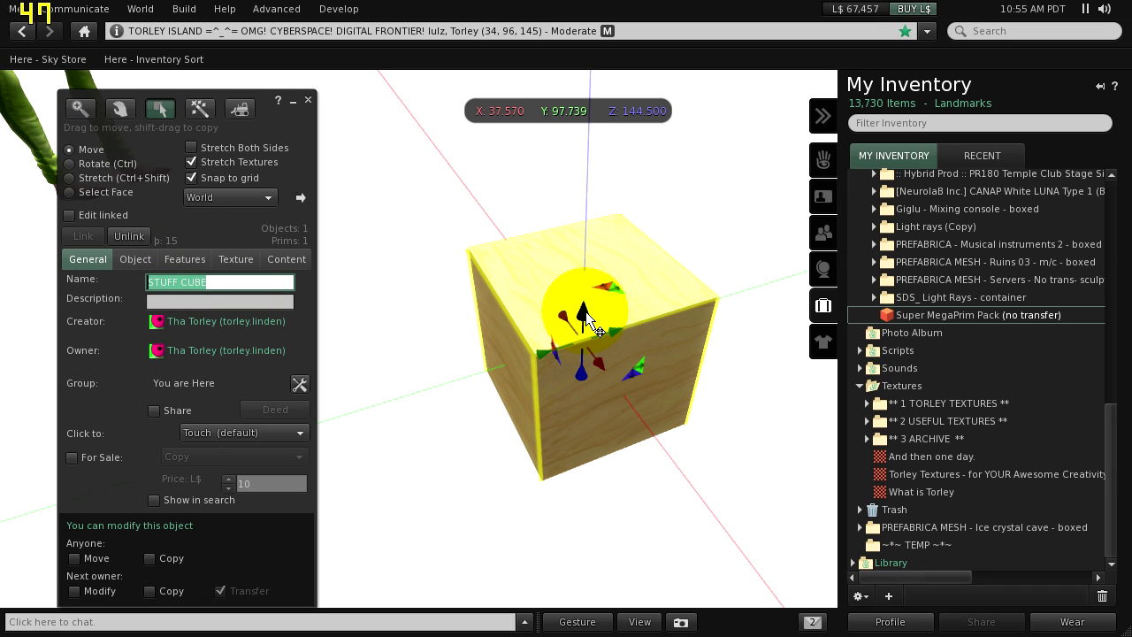
right_click(586, 320)
left_click(613, 474)
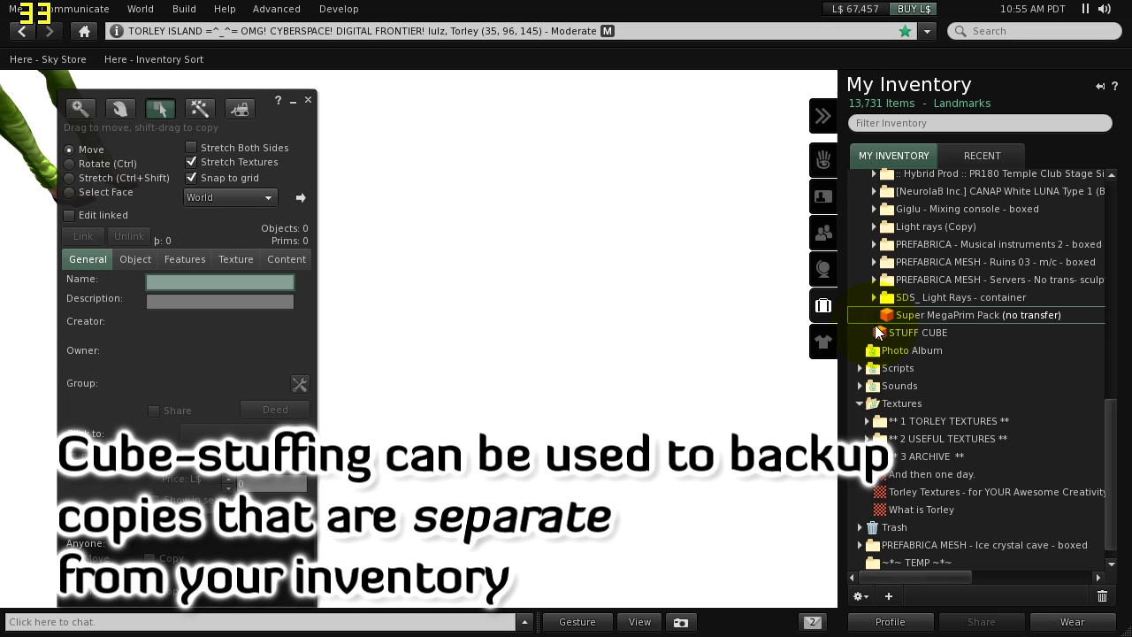
Place STUFF CUBE from the inventory back on the ground and show its contents.
left_click(880, 332)
left_click_drag(630, 319, 631, 319)
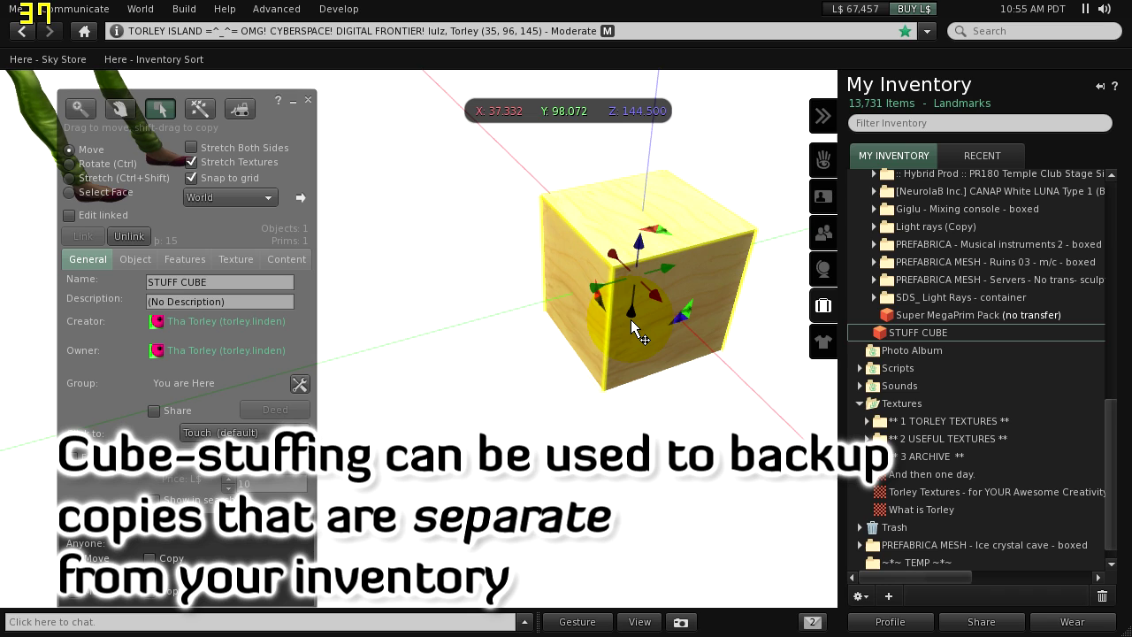
left_click(904, 333)
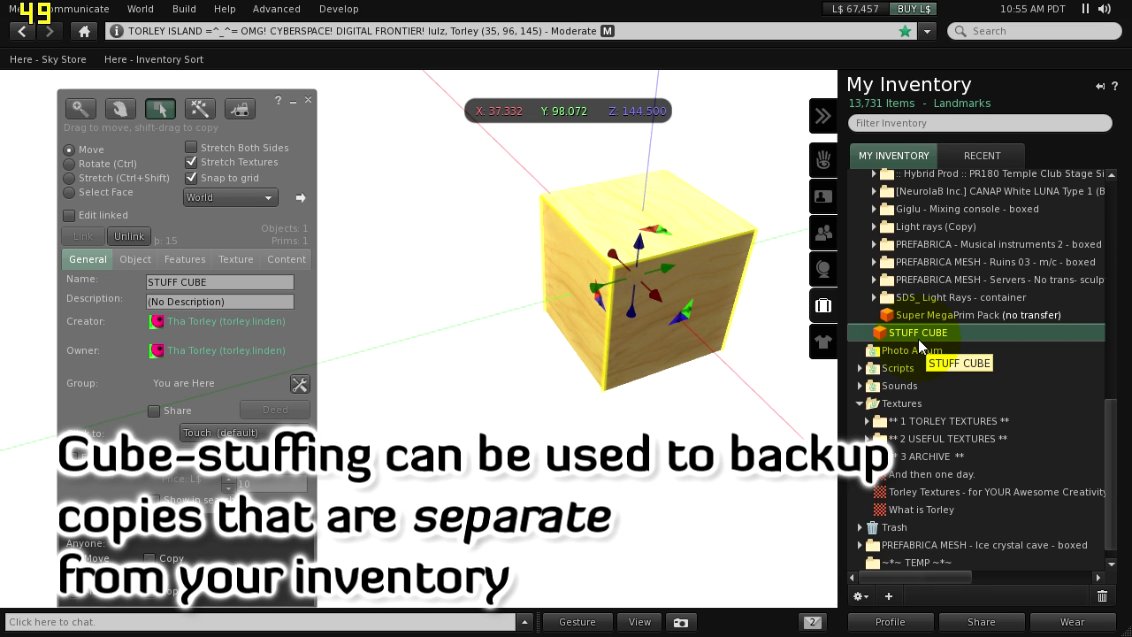
left_click_drag(918, 339, 605, 305)
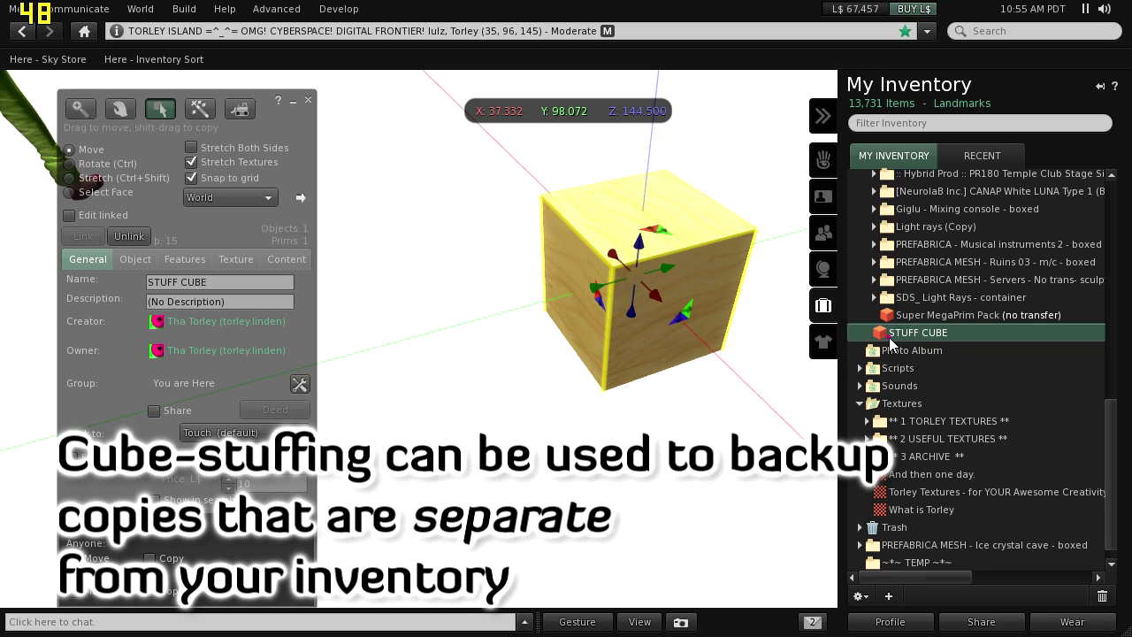
left_click_drag(889, 336, 674, 341)
left_click(280, 260)
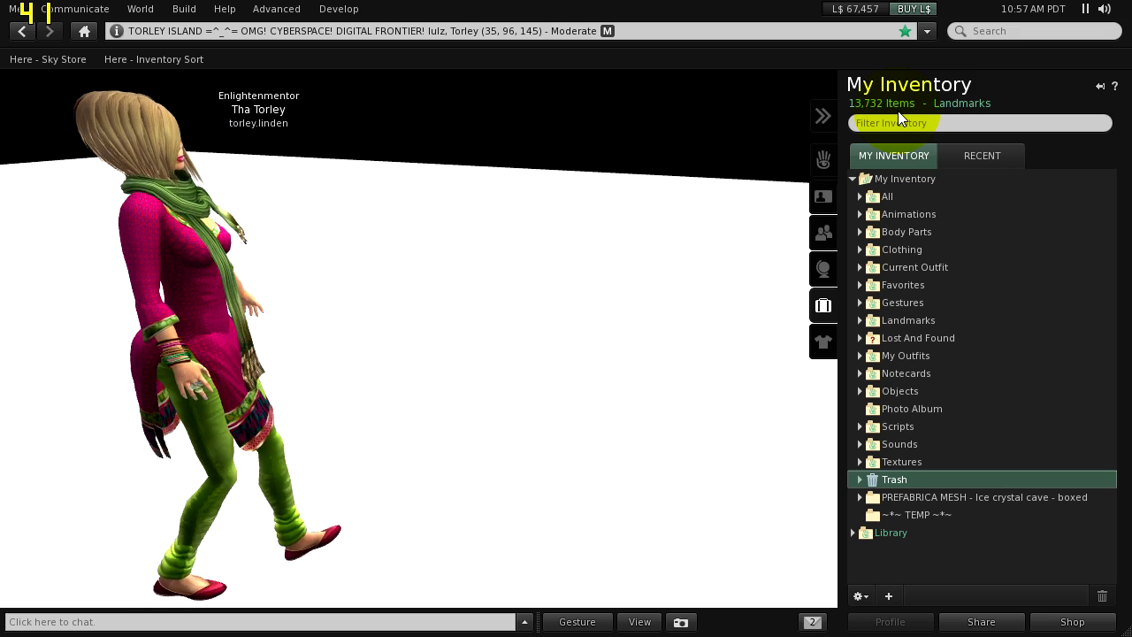
Empty the inventory's Trash folder and permanently delete its contents.
right_click(919, 478)
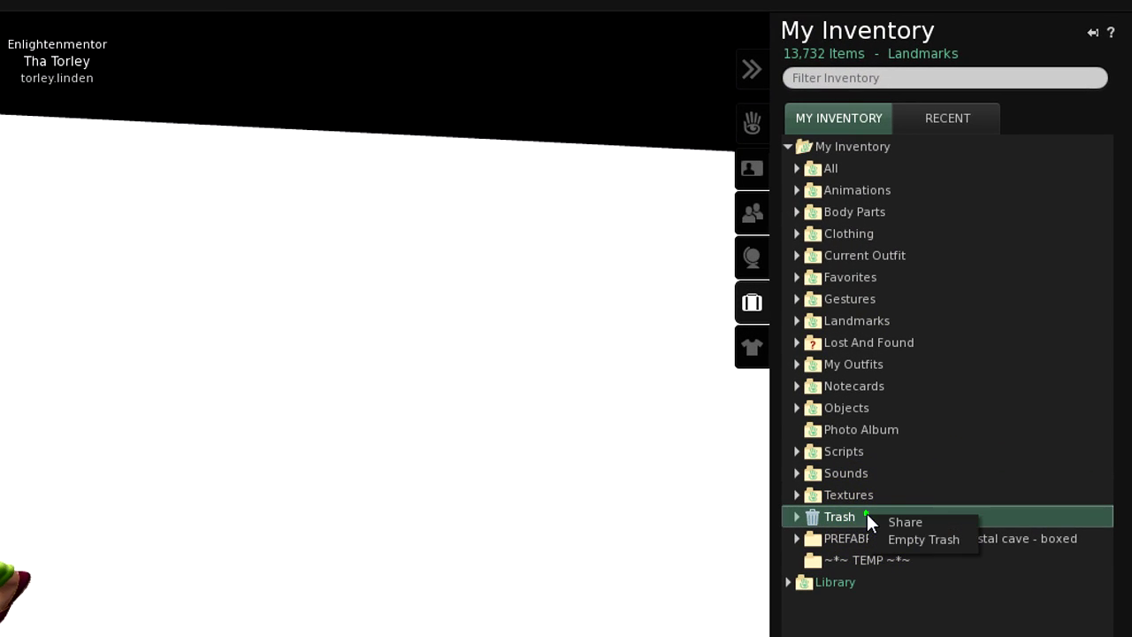
left_click(899, 538)
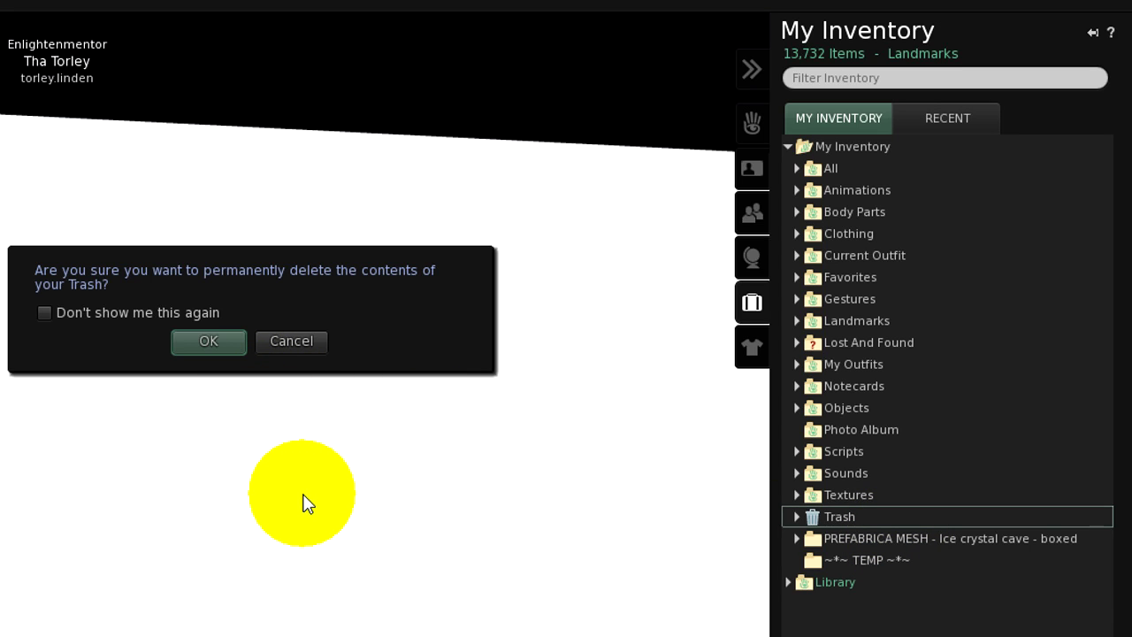
left_click(209, 341)
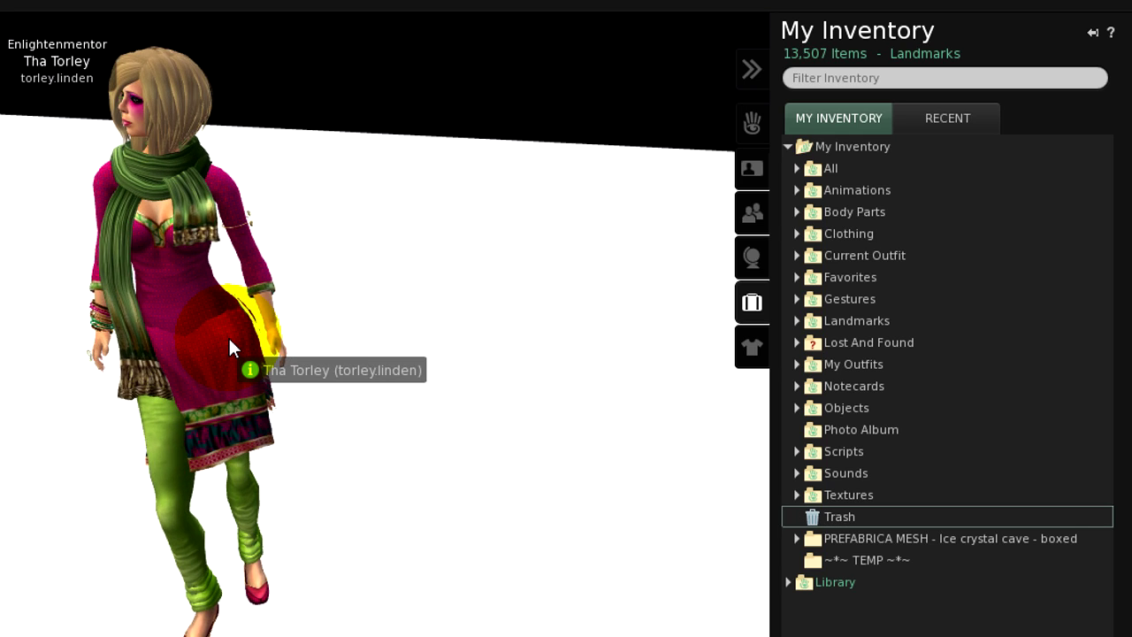